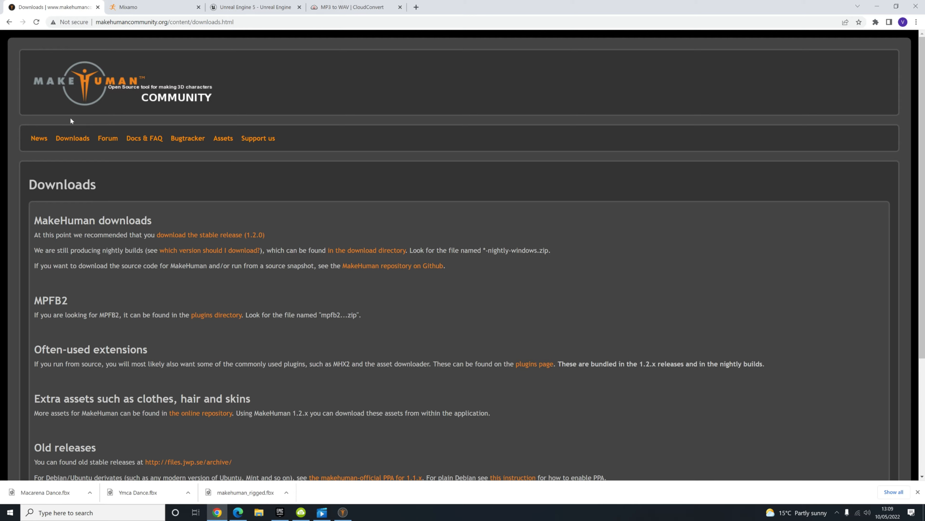
# Examine the MakeHuman downloads page, the Mixamo character library and the Unreal Engine 5 website.
pyautogui.click(157, 8)
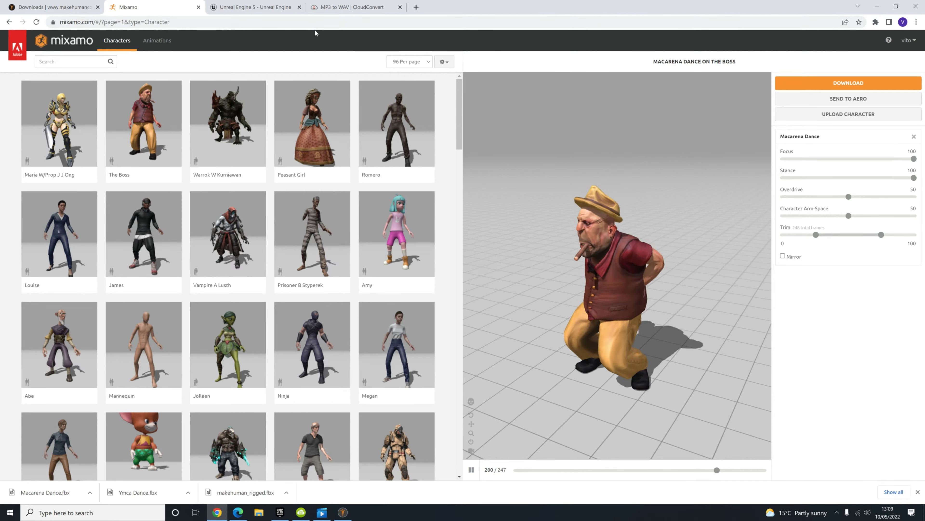
pyautogui.click(288, 7)
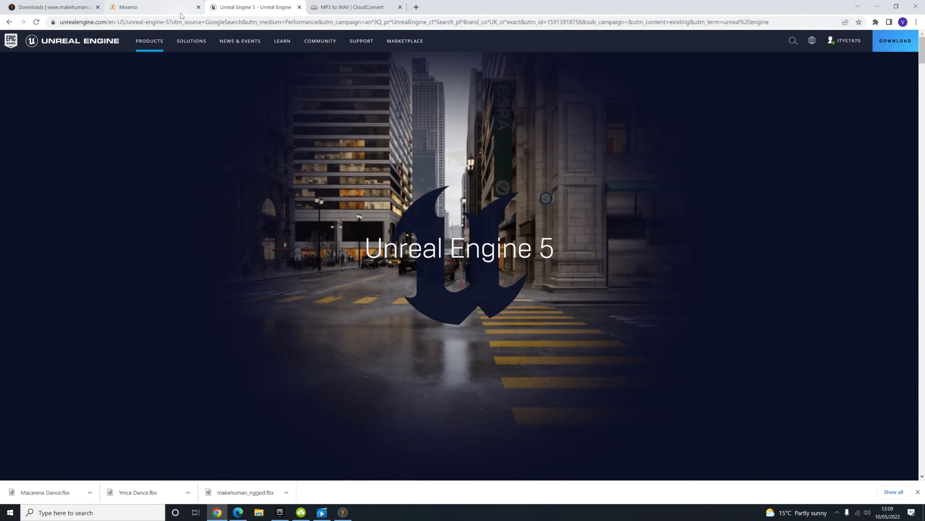
pyautogui.click(149, 6)
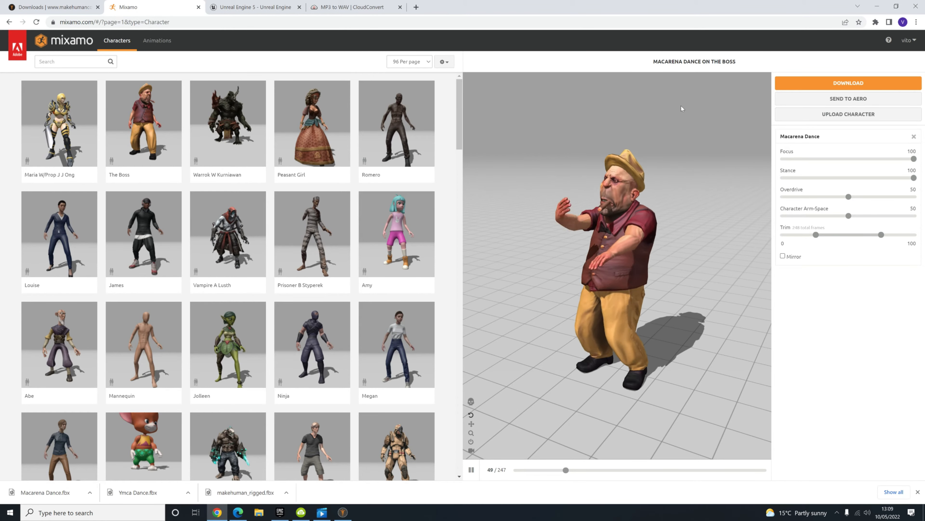
pyautogui.click(71, 8)
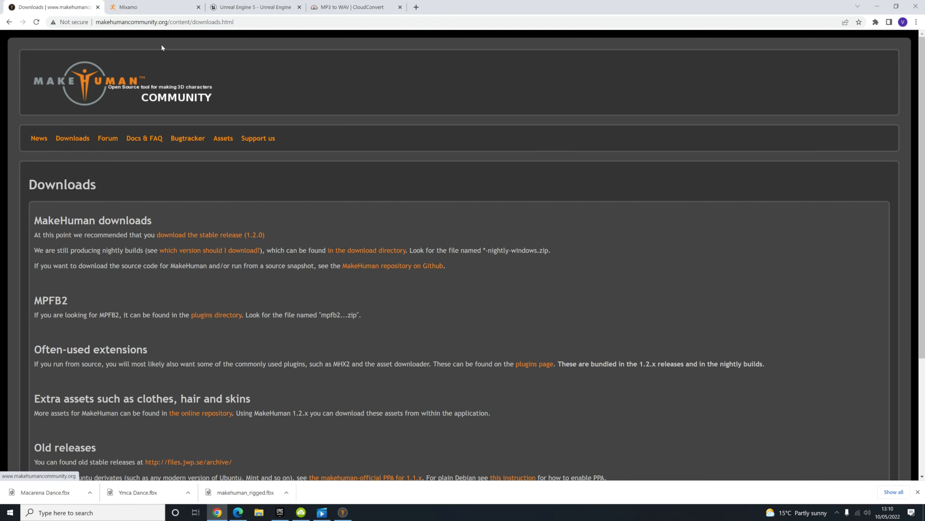
pyautogui.click(138, 7)
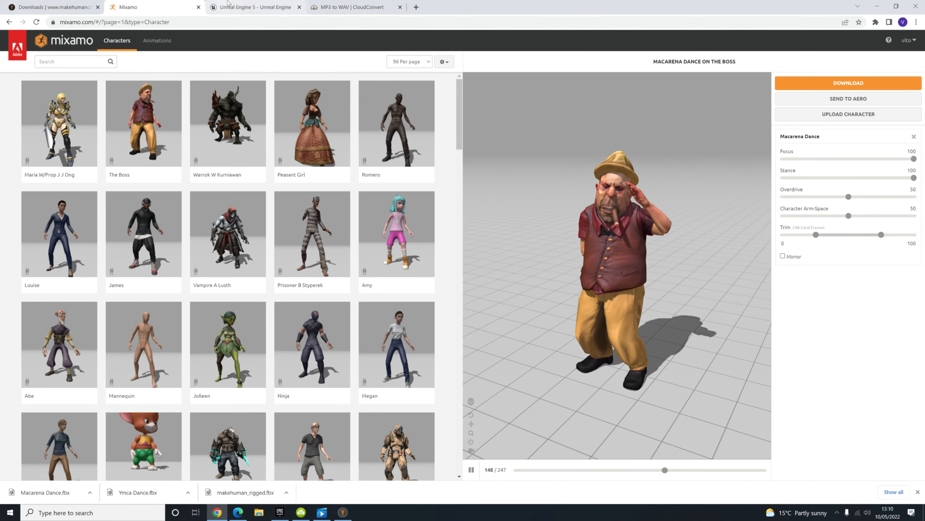
pyautogui.click(255, 7)
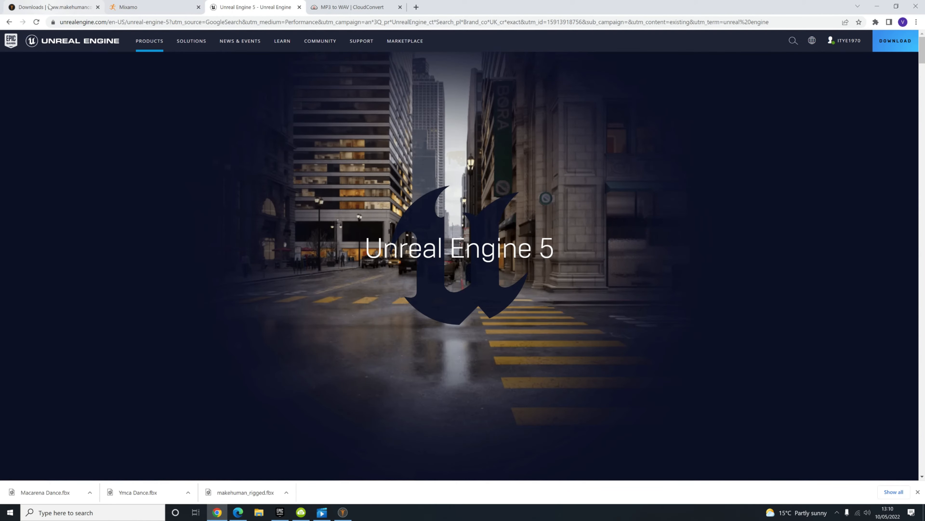
pyautogui.click(68, 7)
# Switch to MakeHuman and make the character fully male, aged 90, with 133.5% weight and fully Caucasian.
pyautogui.click(343, 512)
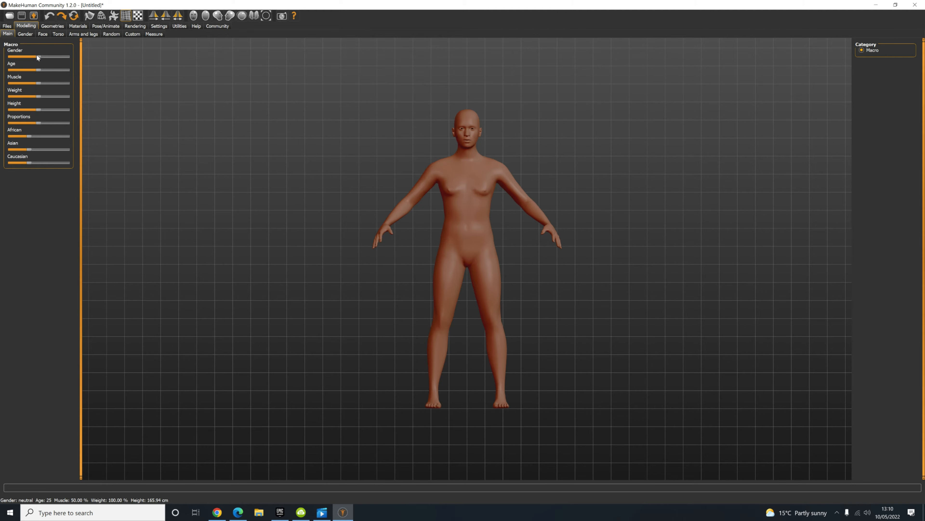
pyautogui.moveTo(37, 57); pyautogui.dragTo(125, 75)
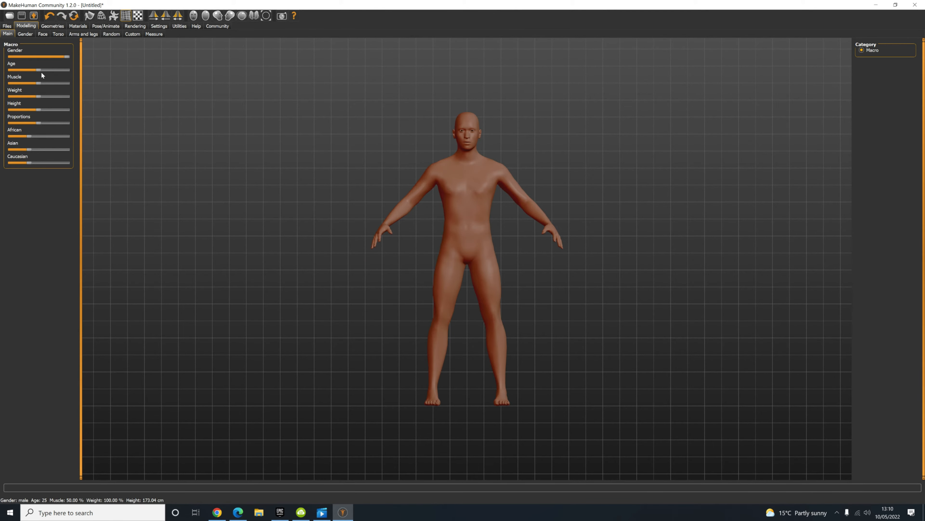
pyautogui.moveTo(38, 70); pyautogui.dragTo(81, 81)
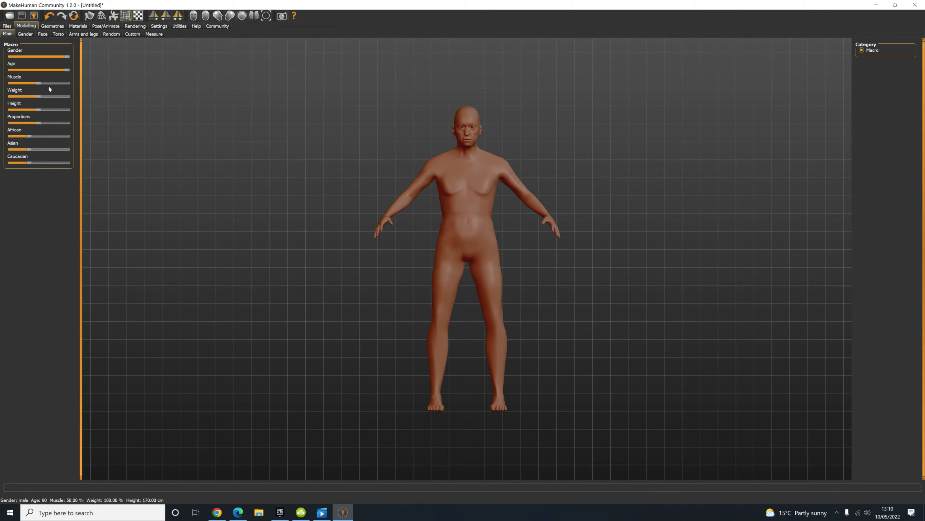
pyautogui.moveTo(40, 96)
pyautogui.mouseDown()
pyautogui.moveTo(28, 96)
pyautogui.moveTo(68, 93)
pyautogui.moveTo(58, 94)
pyautogui.mouseUp()
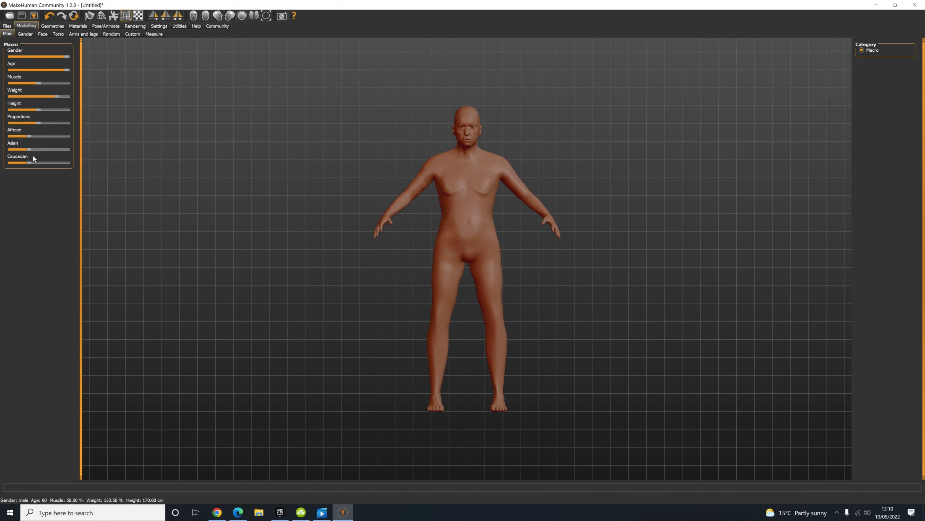
pyautogui.moveTo(29, 163); pyautogui.dragTo(72, 165)
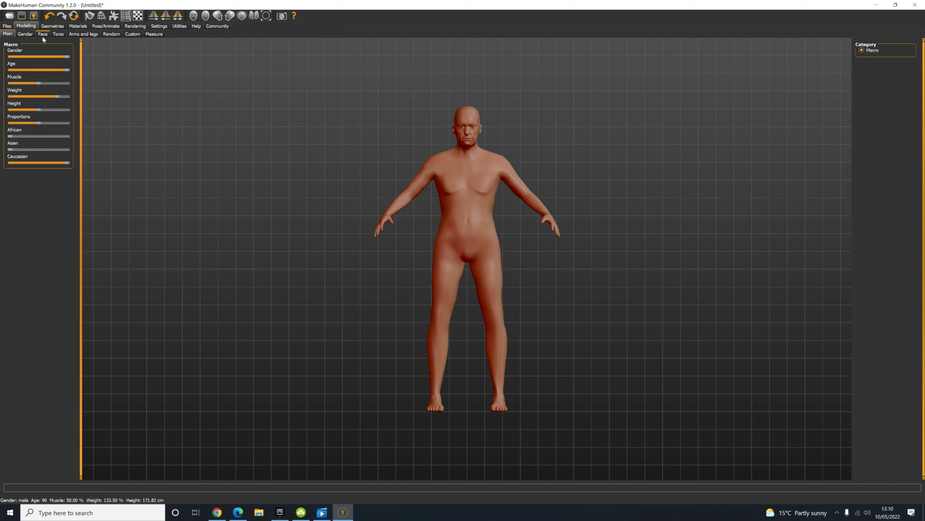
# Examine the modelling options for gender, face, torso, arms and legs, randomization and custom targets.
pyautogui.click(25, 34)
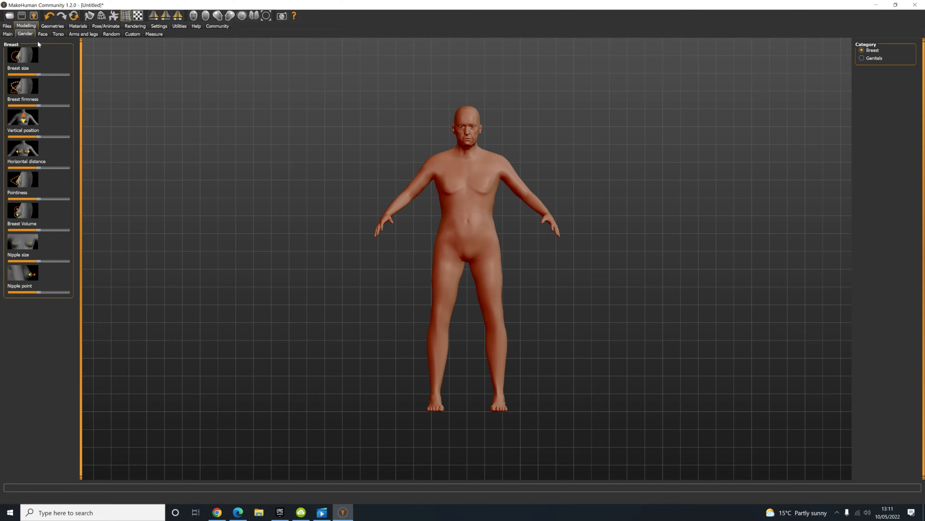
pyautogui.click(41, 35)
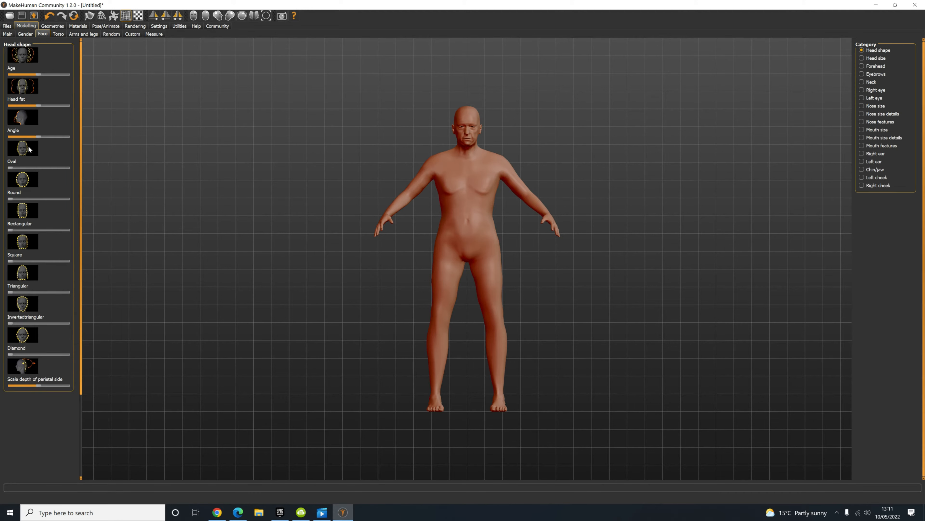
pyautogui.moveTo(10, 168)
pyautogui.mouseDown()
pyautogui.moveTo(58, 168)
pyautogui.moveTo(0, 180)
pyautogui.moveTo(117, 182)
pyautogui.moveTo(2, 167)
pyautogui.mouseUp()
pyautogui.click(62, 34)
pyautogui.click(85, 35)
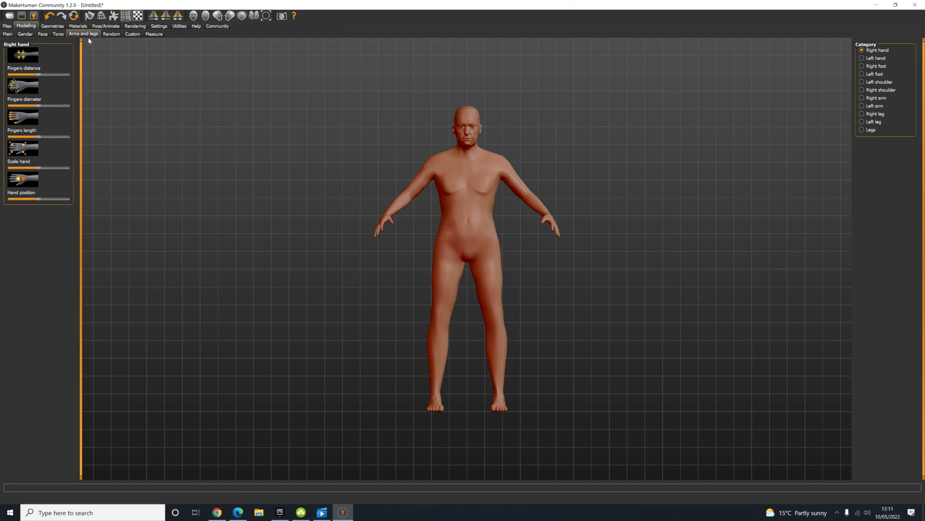
pyautogui.click(110, 35)
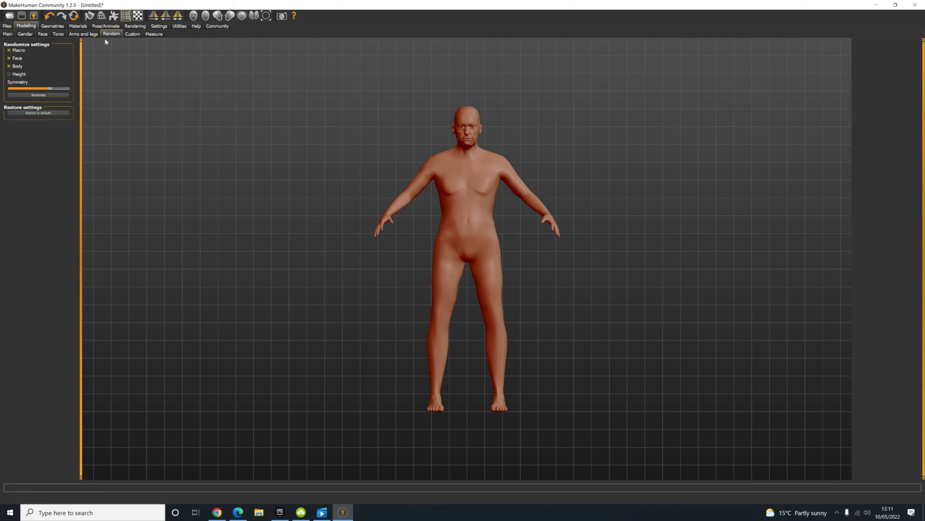
pyautogui.click(136, 35)
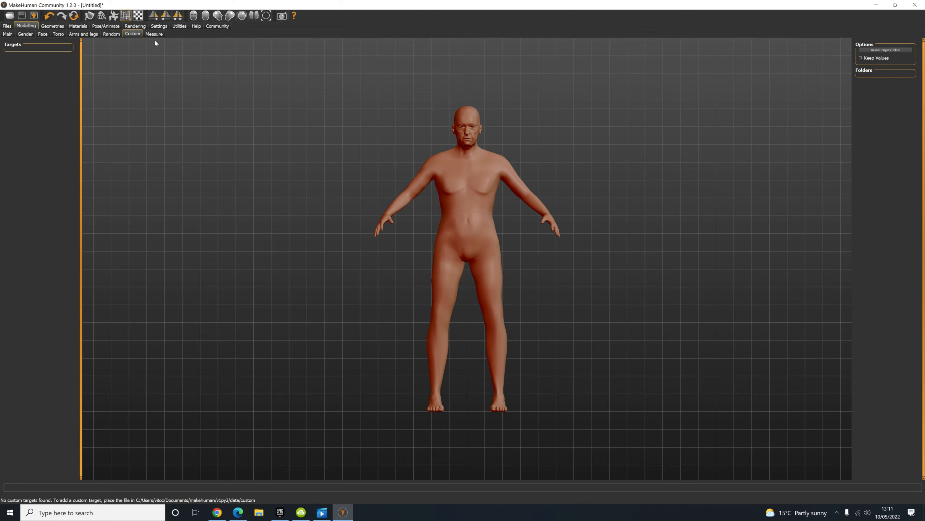
# Increase the character's neck circumference in the body measurements.
pyautogui.click(157, 34)
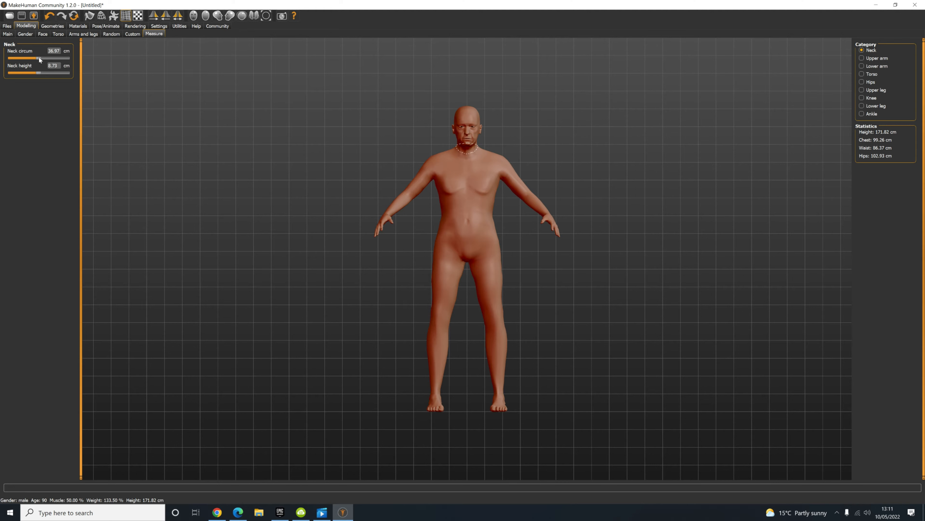
pyautogui.moveTo(42, 58); pyautogui.dragTo(54, 59)
# Dress the character in Moustache, Male casualsuit01, Male casualsuit02, Shoes01 and Shoes04, trying on and removing the Fedora.
pyautogui.click(52, 26)
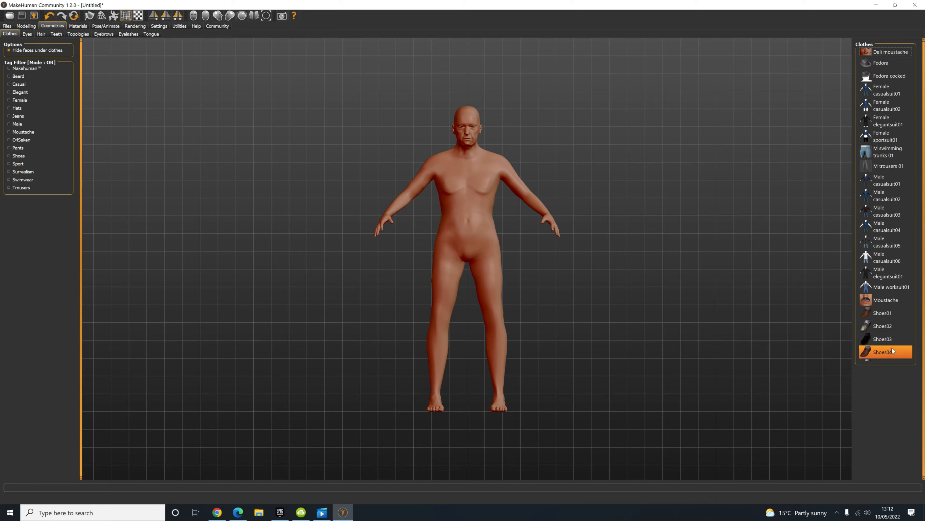
pyautogui.click(903, 300)
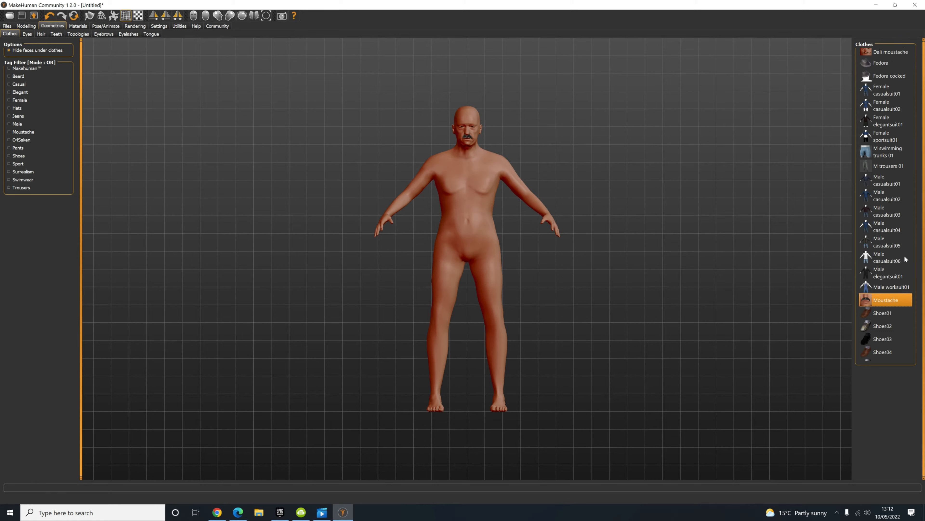
pyautogui.click(897, 183)
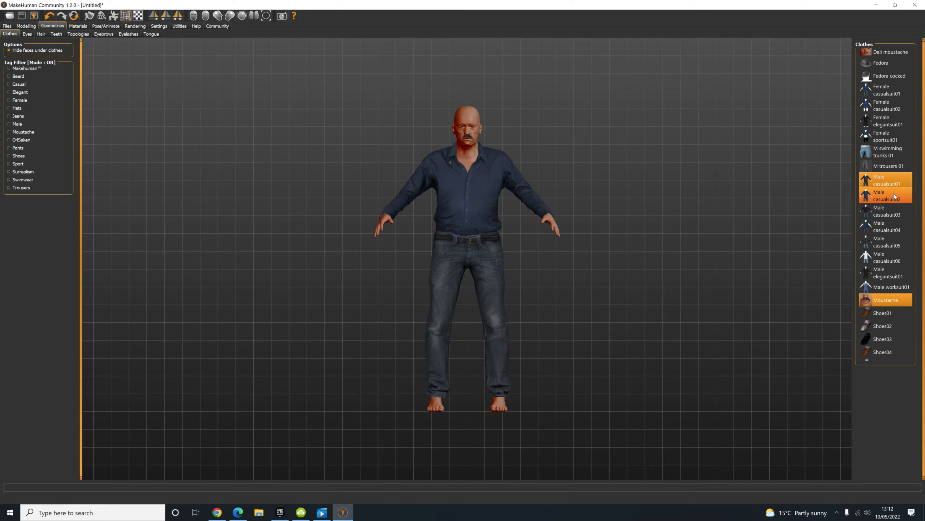
pyautogui.click(885, 356)
pyautogui.click(891, 313)
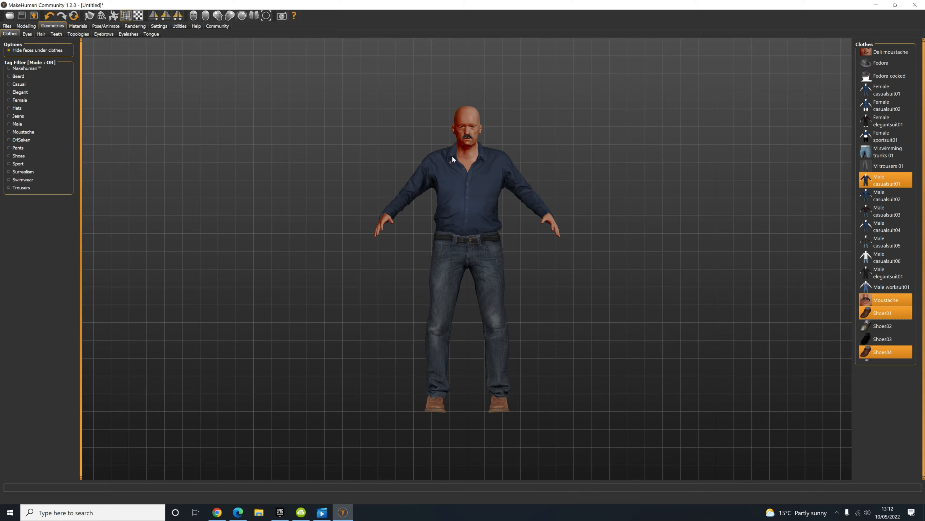
pyautogui.click(894, 196)
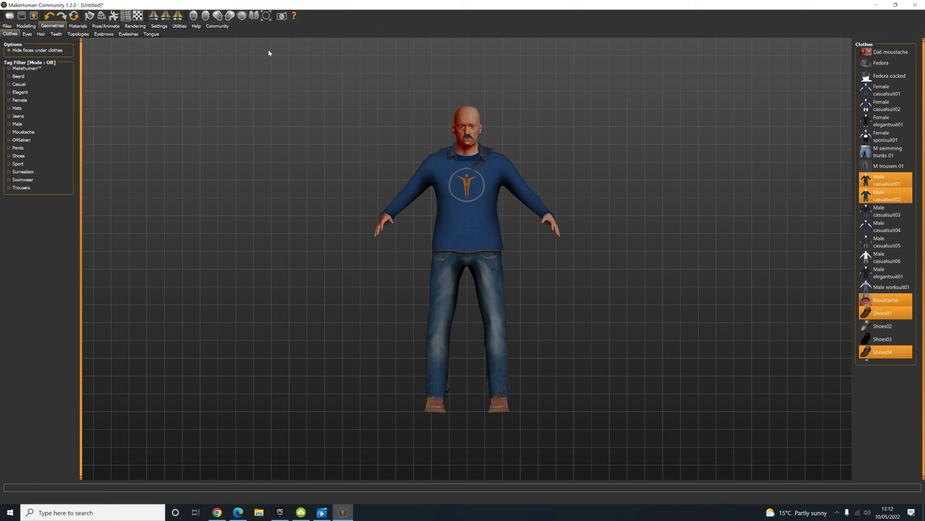
pyautogui.click(887, 63)
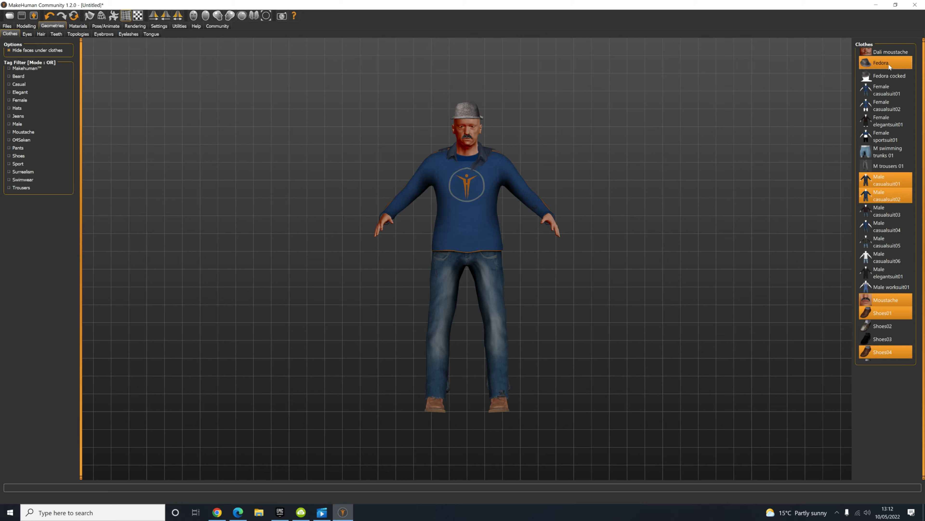
pyautogui.click(899, 60)
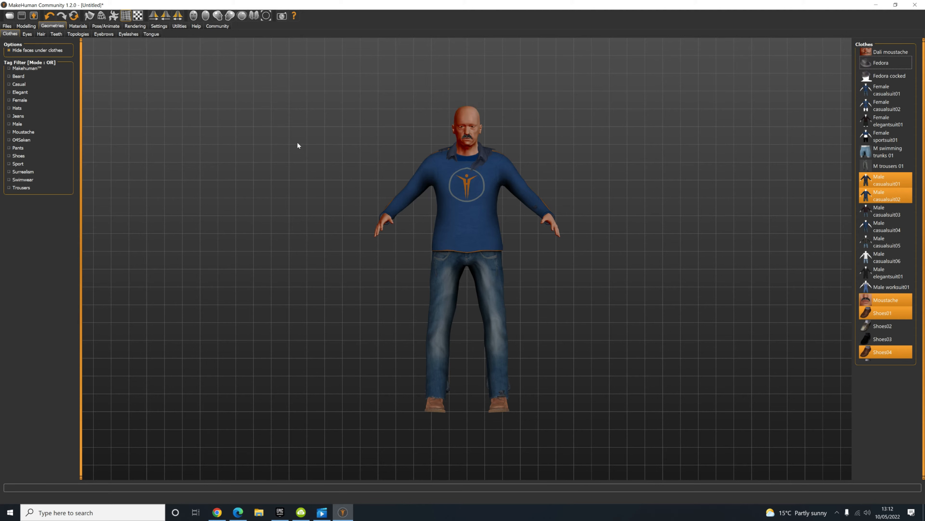
# Try the Braid01, Bob01, Spiky and Short01 hairstyles, and give the character the Short02 hair.
pyautogui.click(28, 35)
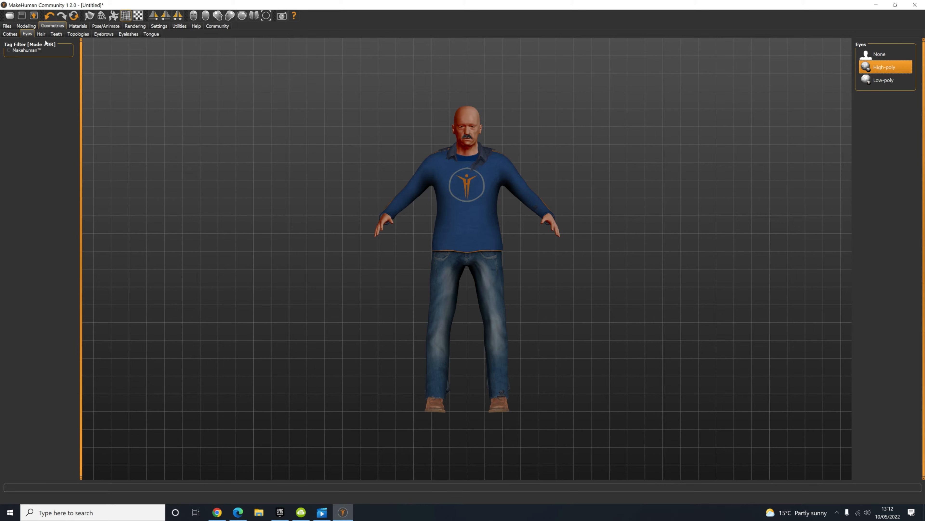
pyautogui.click(41, 35)
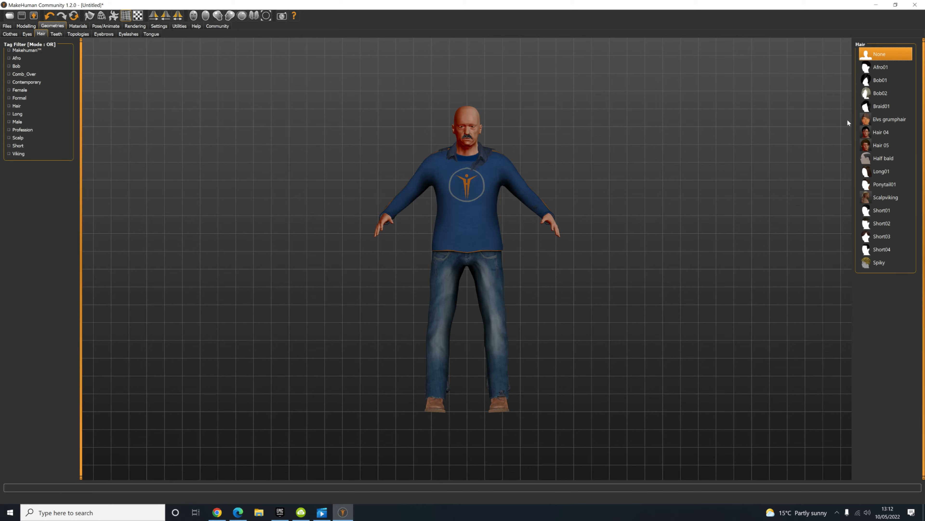
pyautogui.click(870, 107)
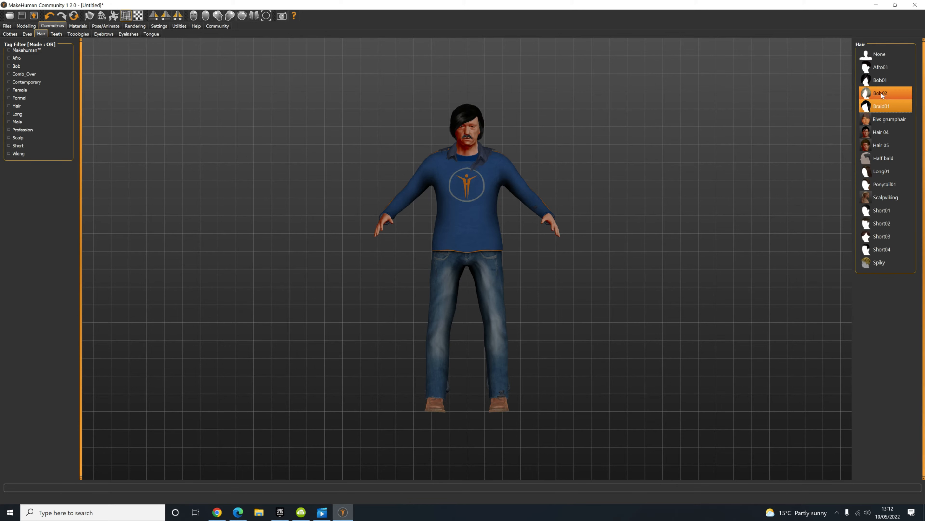
pyautogui.click(883, 81)
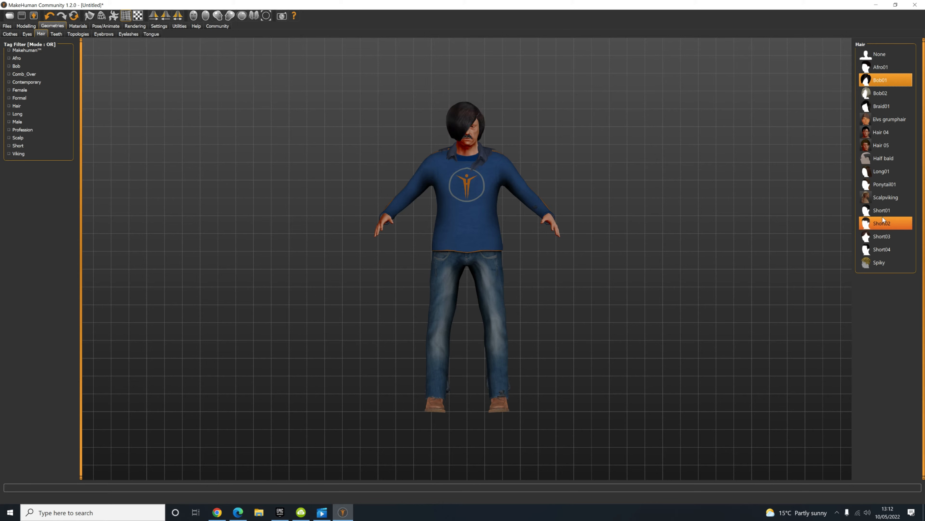
pyautogui.click(877, 262)
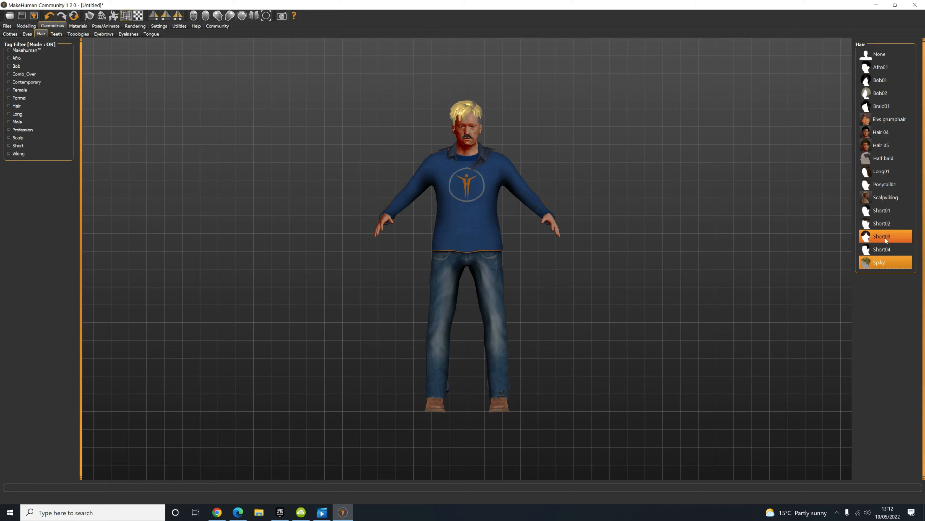
pyautogui.click(882, 214)
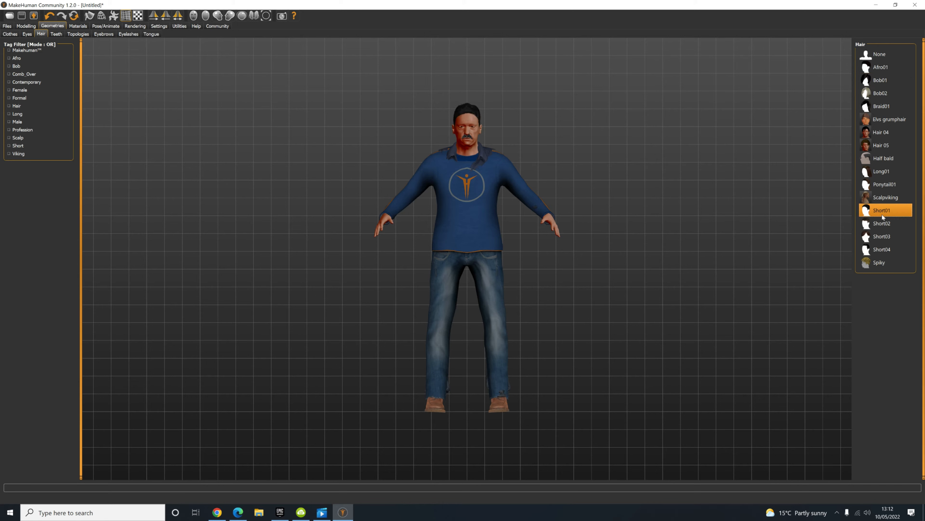
pyautogui.click(888, 221)
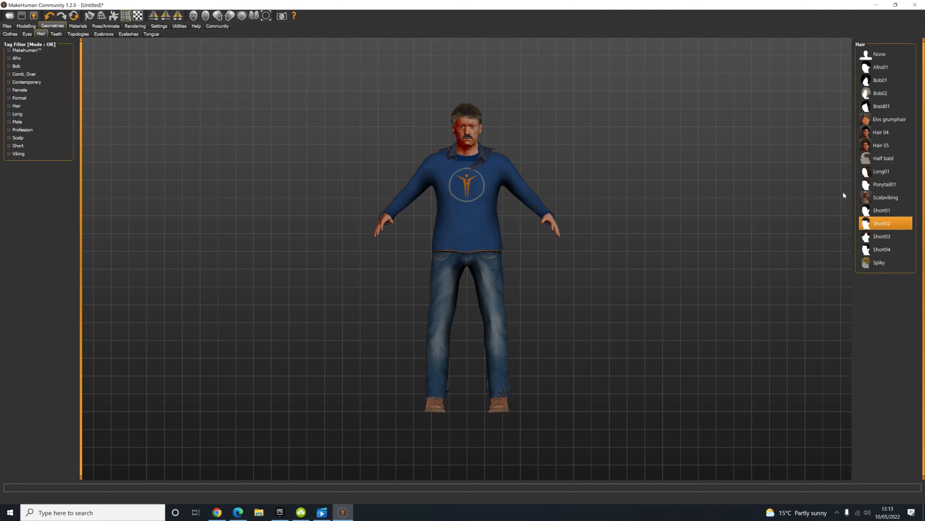
pyautogui.click(225, 27)
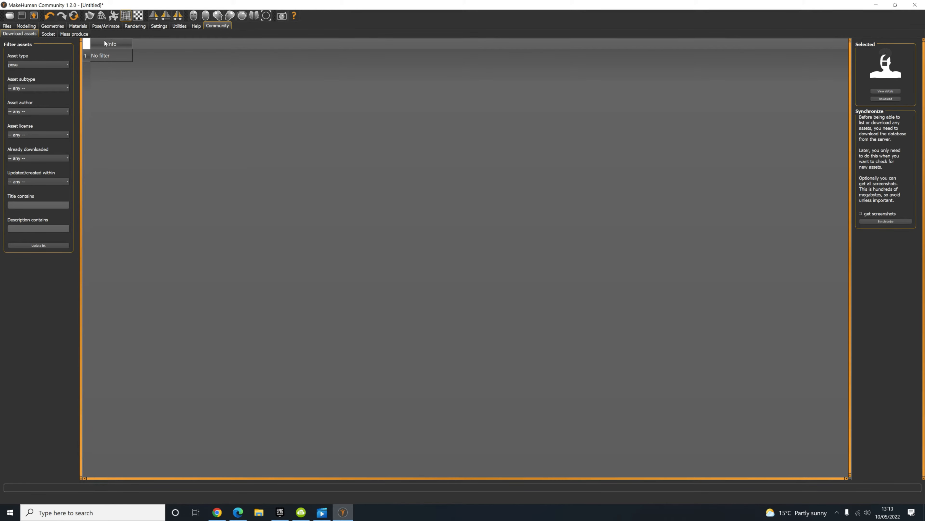
pyautogui.click(28, 26)
# Add the Teeth base geometry to the character.
pyautogui.click(46, 26)
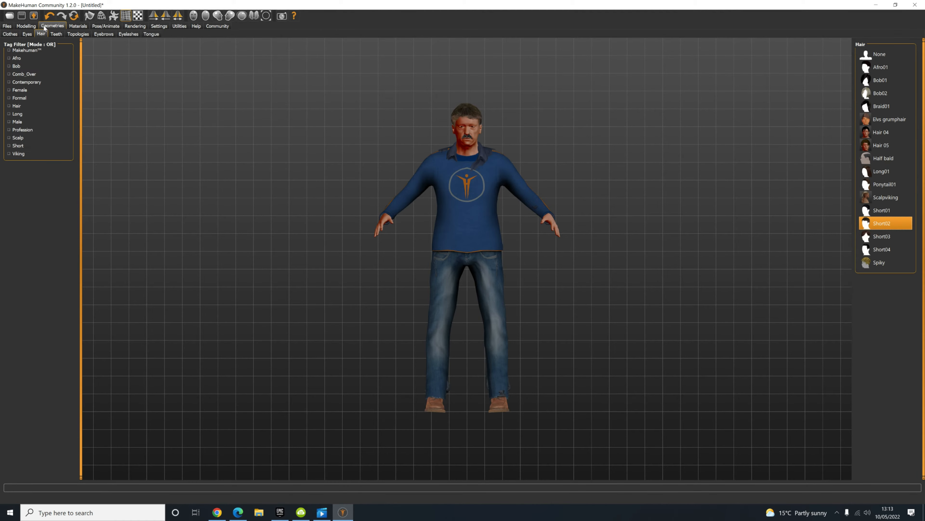
pyautogui.click(53, 34)
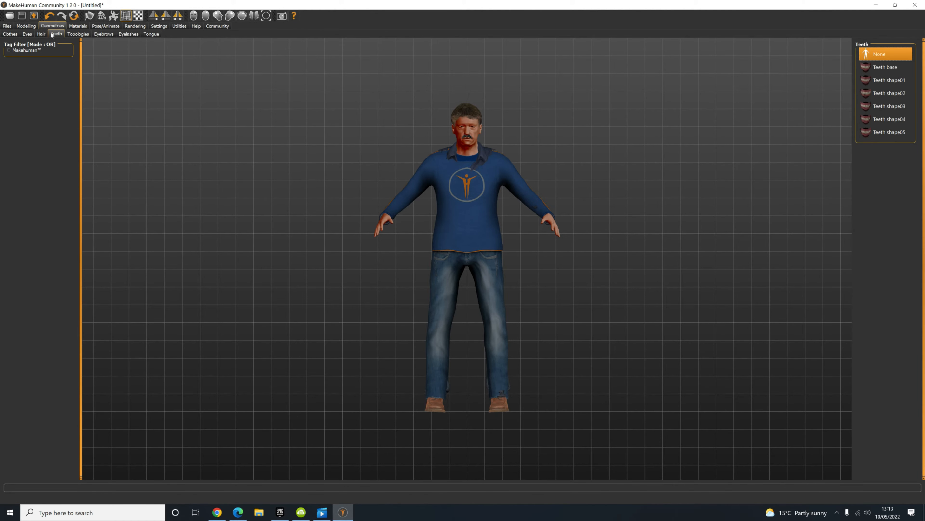
pyautogui.click(898, 70)
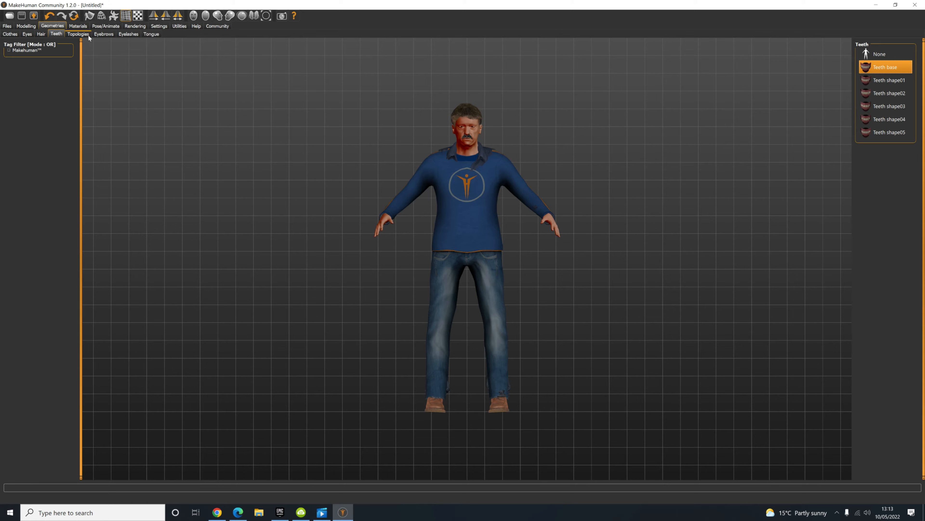
# Try the Eyebrow009 eyebrows and give the character the Eyebrow012 eyebrows.
pyautogui.click(81, 34)
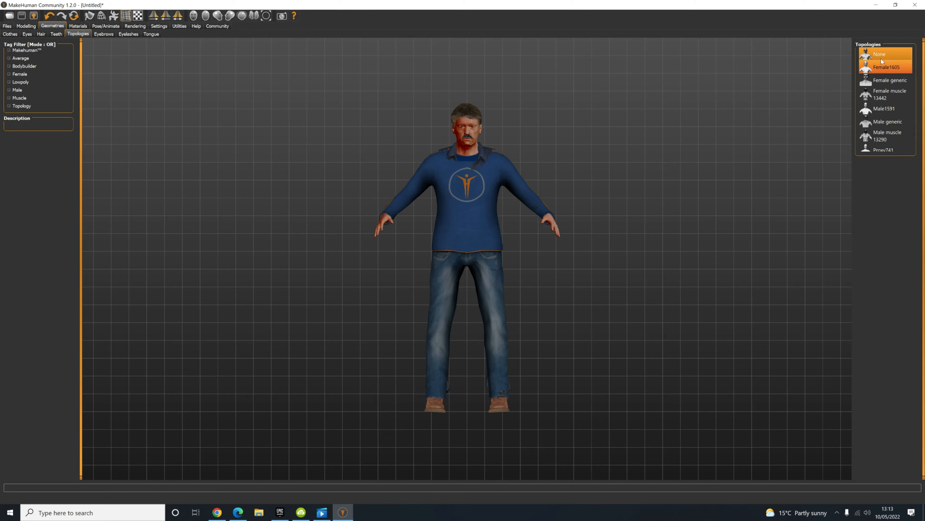
pyautogui.scroll(-1, 881, 121)
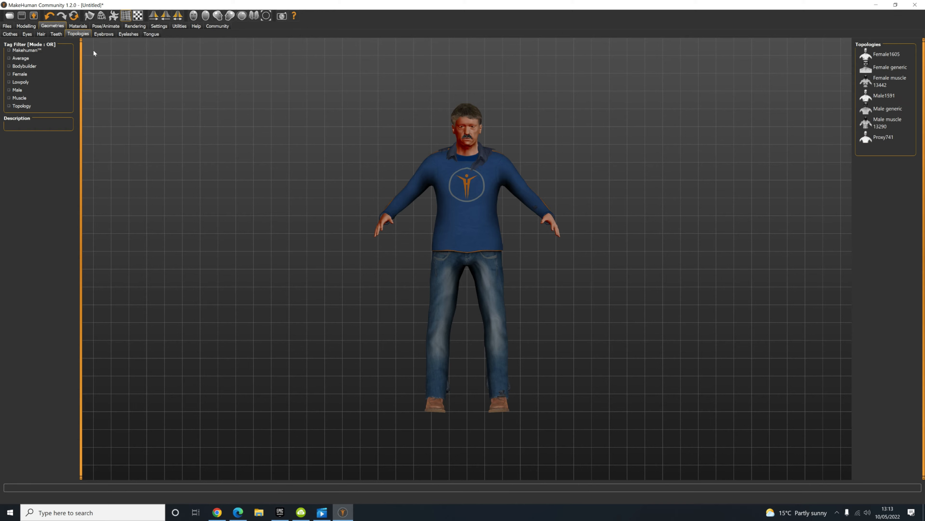
pyautogui.click(104, 34)
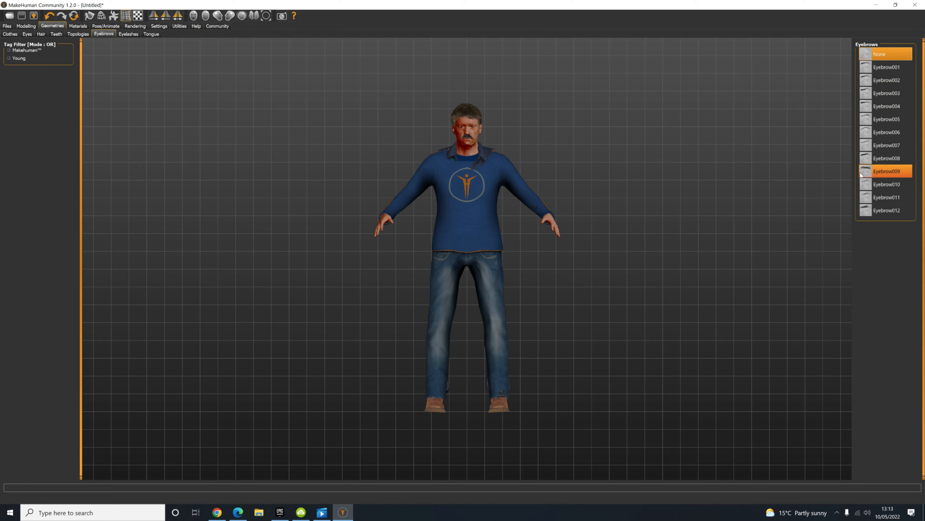
pyautogui.click(869, 172)
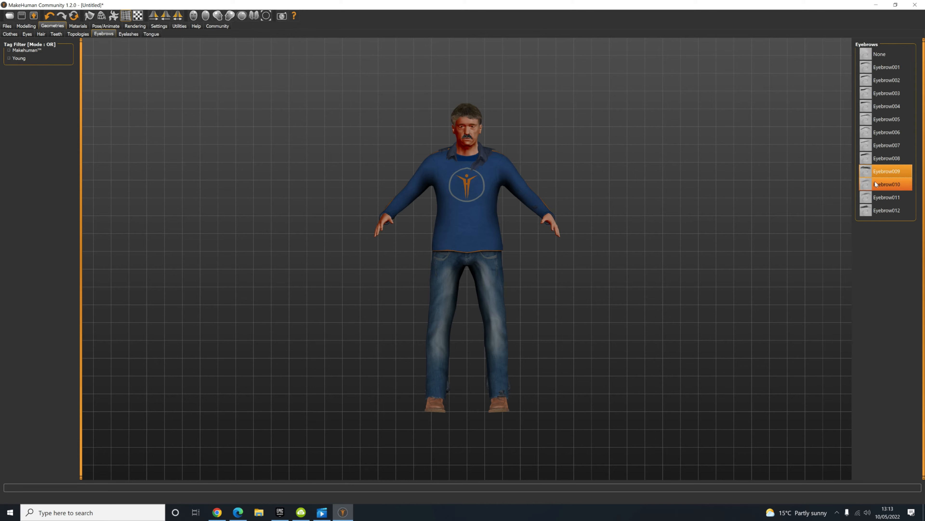
pyautogui.click(866, 205)
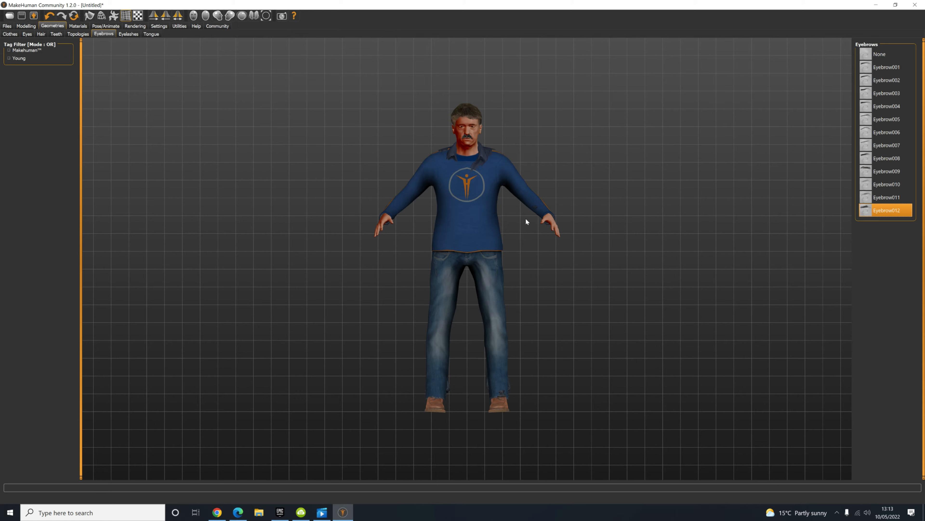
# Add the Tongue01 geometry to the character.
pyautogui.click(132, 34)
pyautogui.click(149, 35)
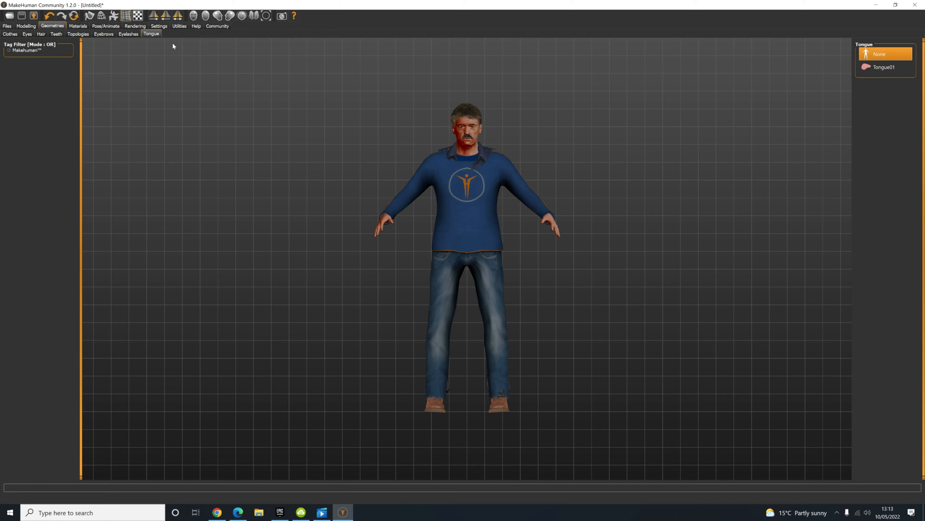
pyautogui.click(885, 67)
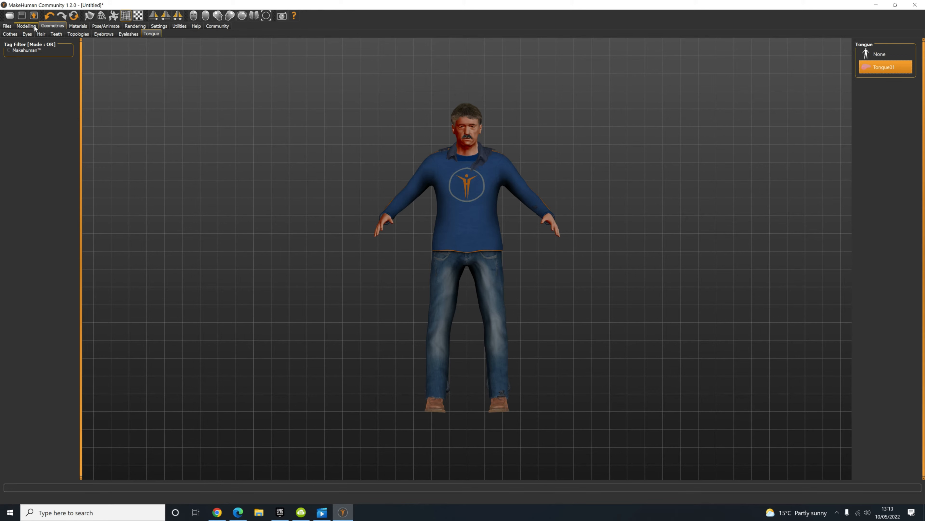
# Lower the character's age to 54 in the main body modelling settings.
pyautogui.click(25, 25)
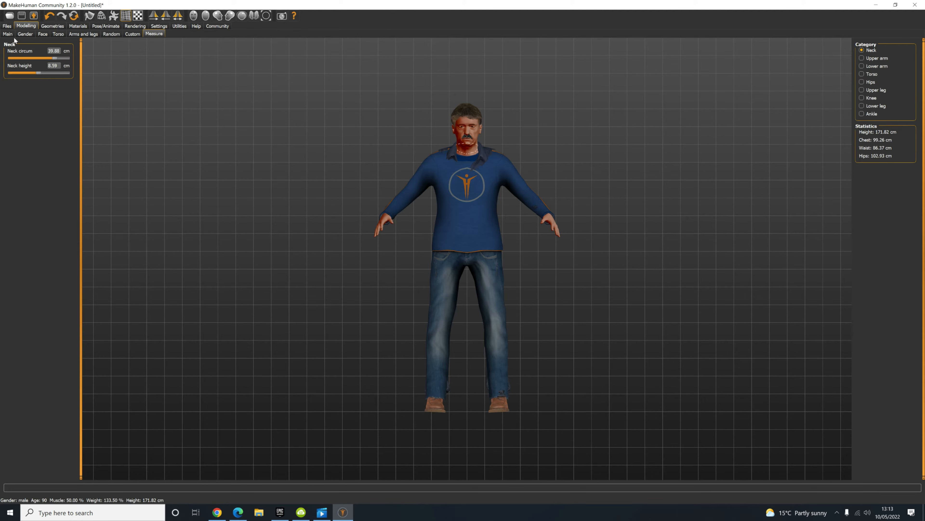
pyautogui.click(8, 34)
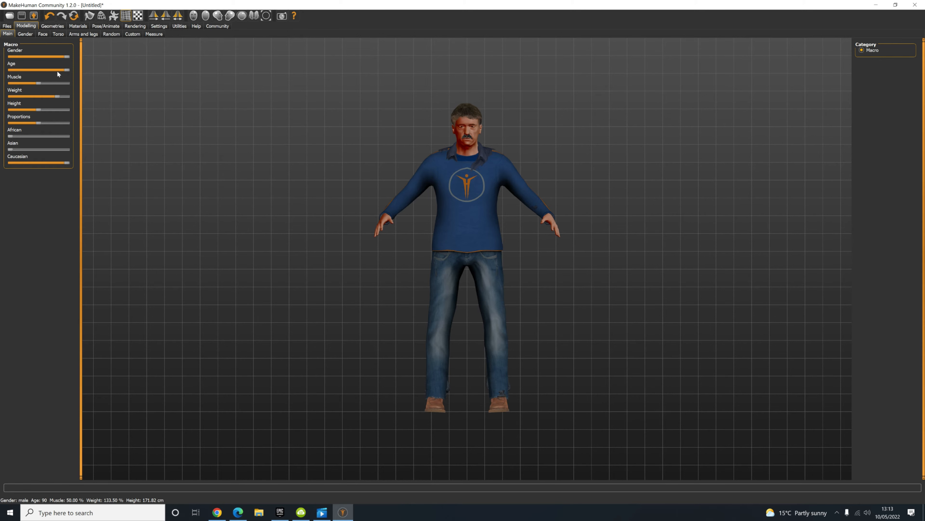
pyautogui.moveTo(58, 70); pyautogui.dragTo(51, 69)
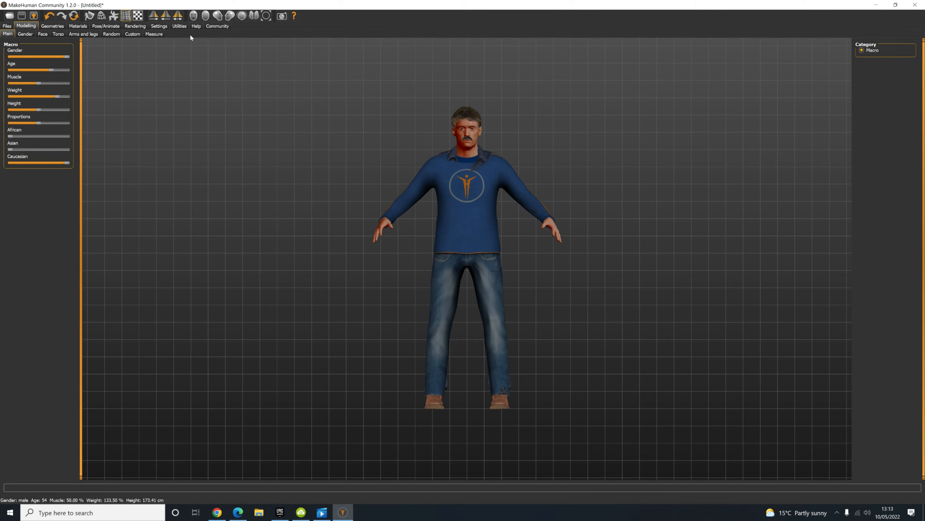
# Apply the Middleage caucasian male material to the character's skin.
pyautogui.click(56, 25)
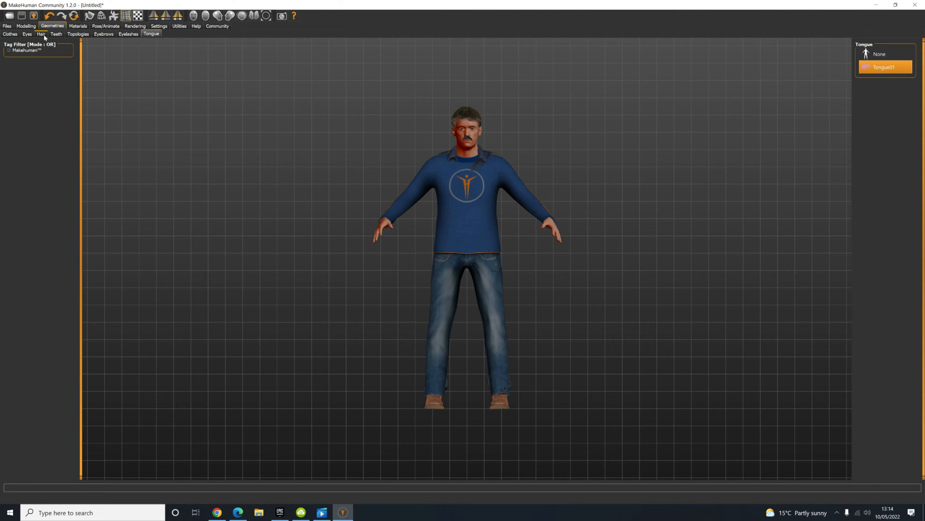
pyautogui.click(83, 26)
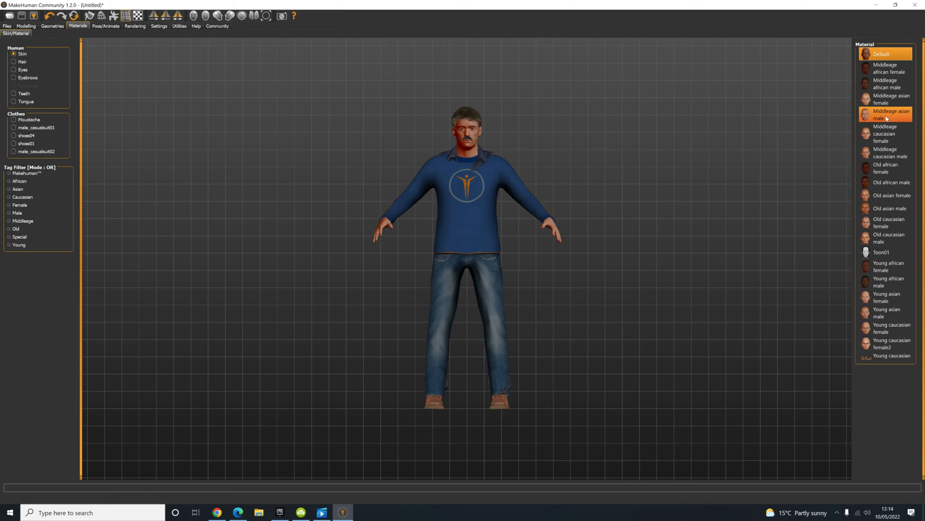
pyautogui.click(887, 124)
pyautogui.click(891, 153)
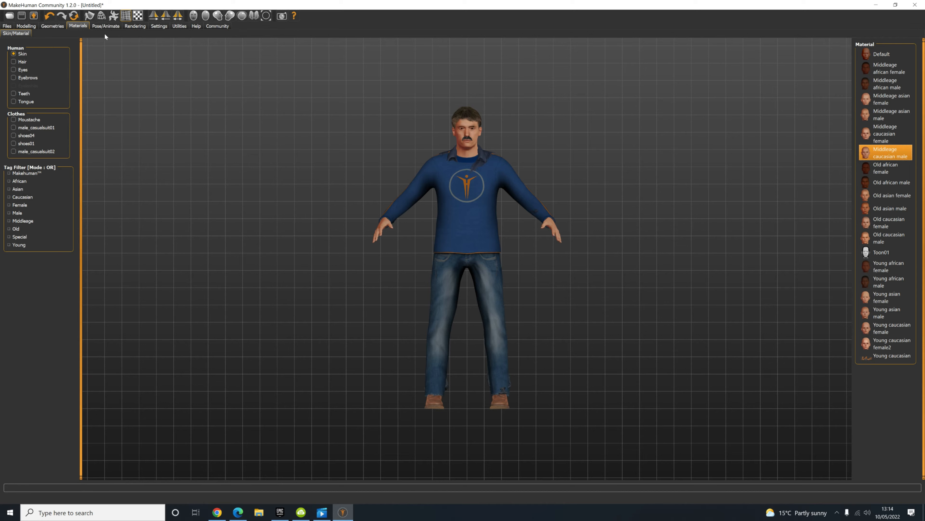
# Try the Uengine rig preset, set the rig to None, and put the character in the Tpose pose.
pyautogui.click(109, 28)
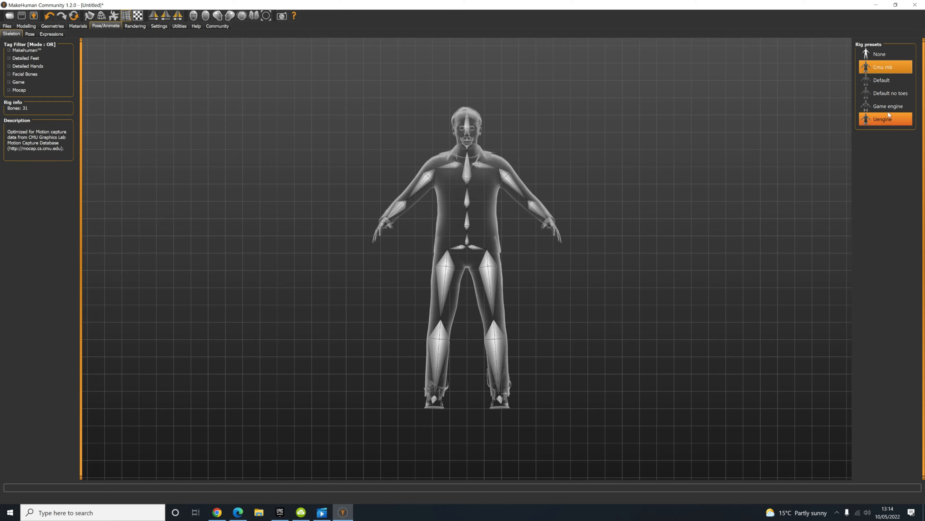
pyautogui.click(874, 119)
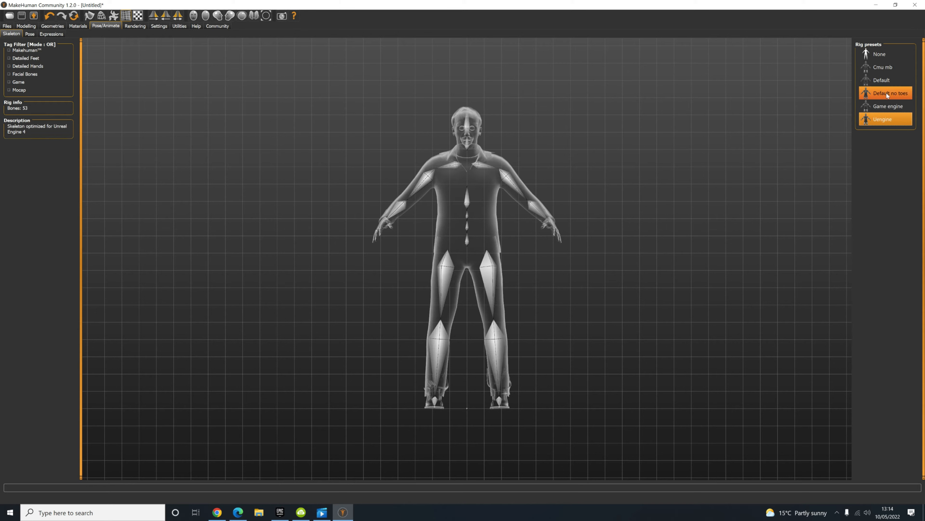
pyautogui.click(895, 56)
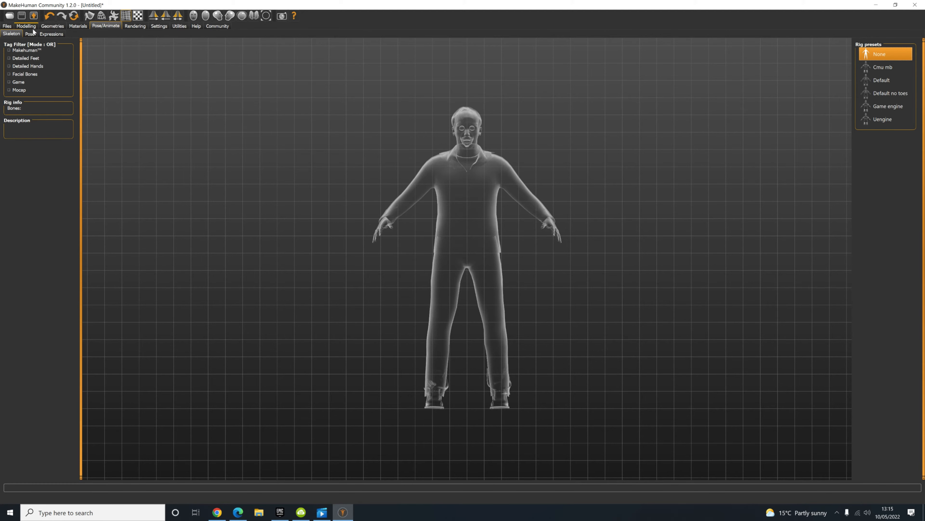
pyautogui.click(30, 34)
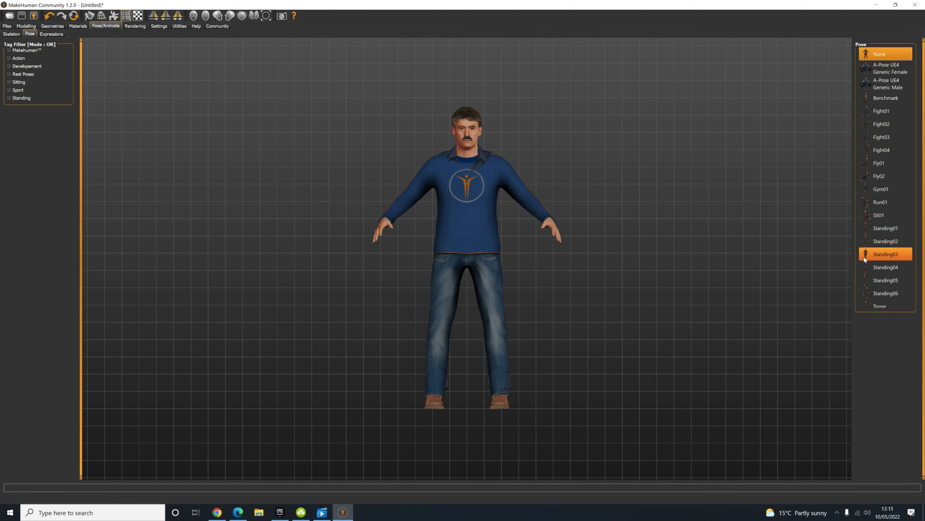
pyautogui.click(862, 301)
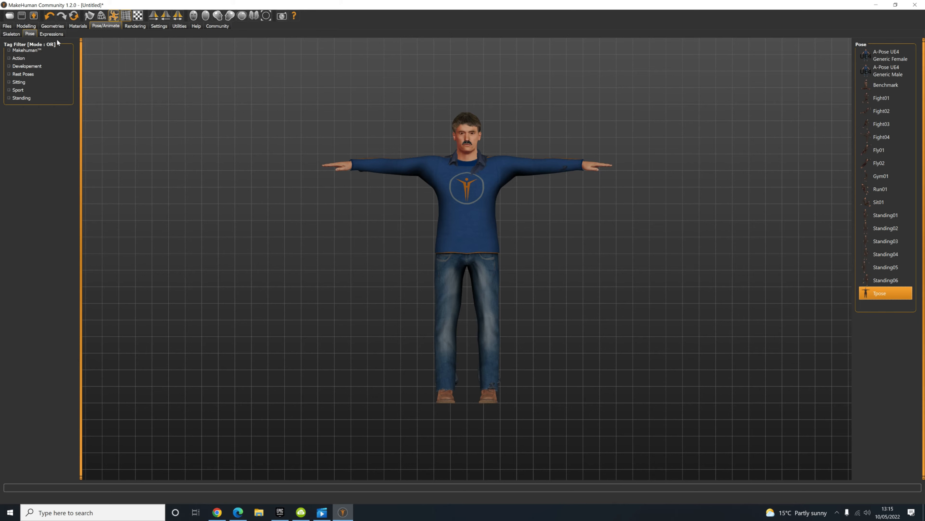
pyautogui.click(61, 34)
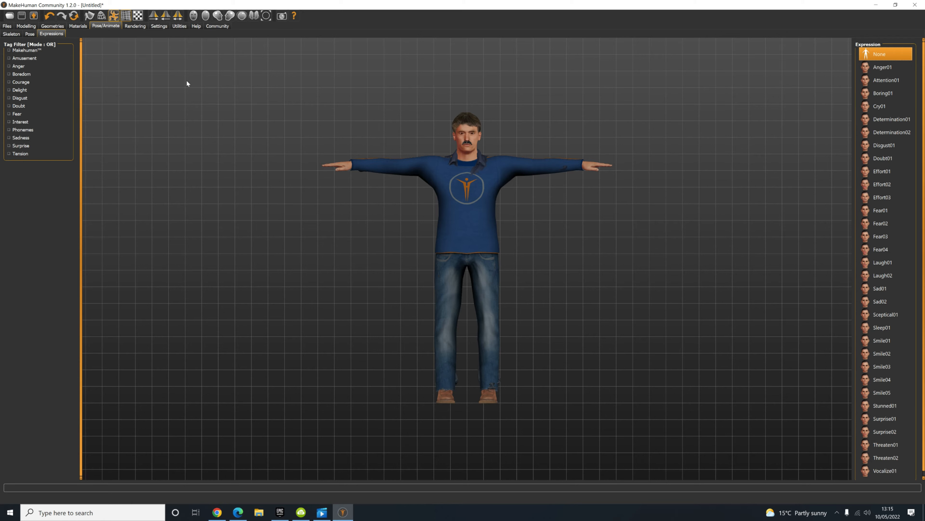
pyautogui.click(128, 27)
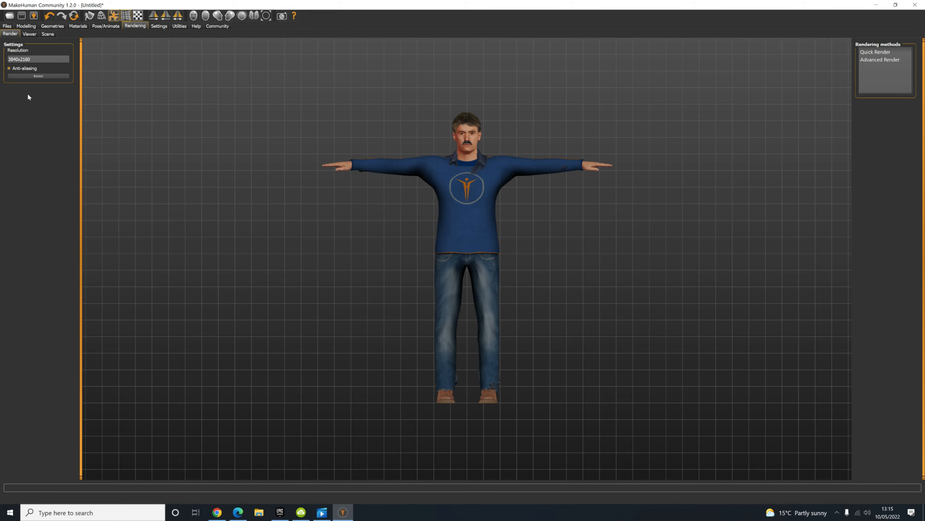
pyautogui.click(179, 27)
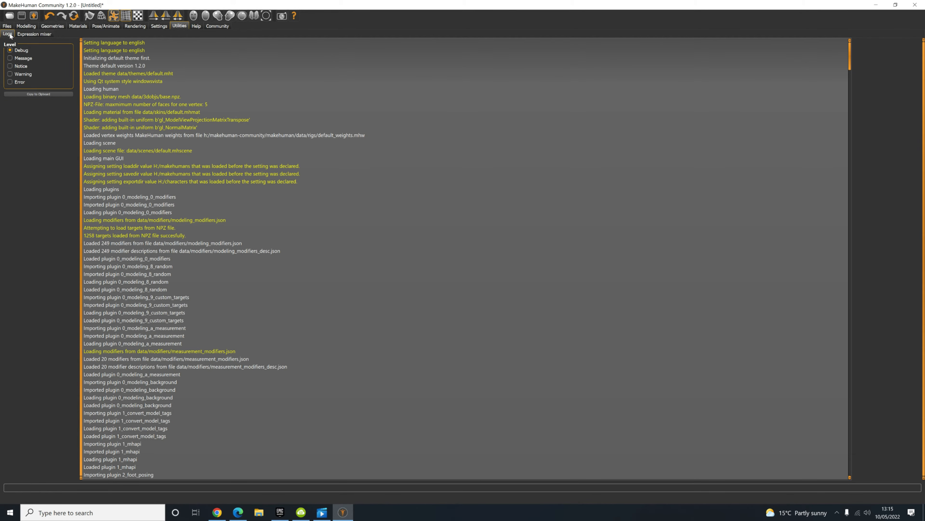
pyautogui.click(32, 25)
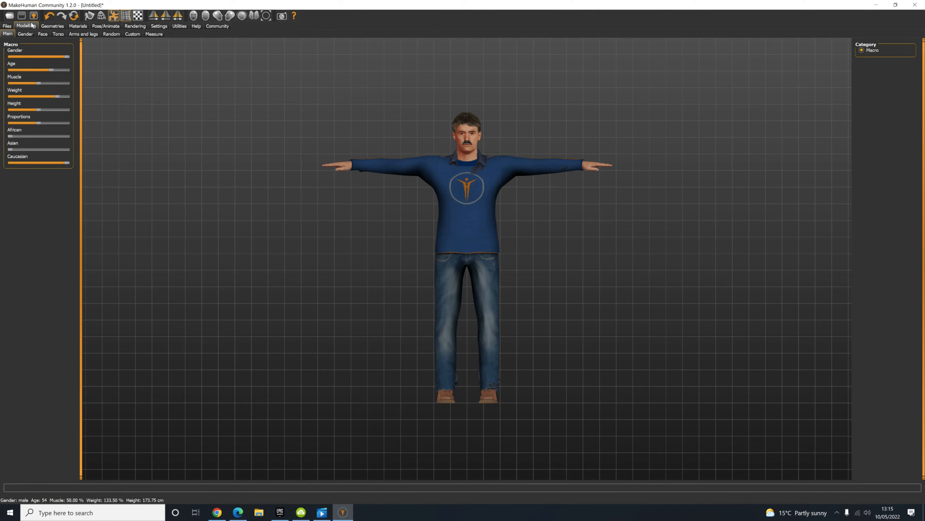
# Create a folder named tytutorial inside the makehumans folder and open it in the load location chooser.
pyautogui.click(7, 26)
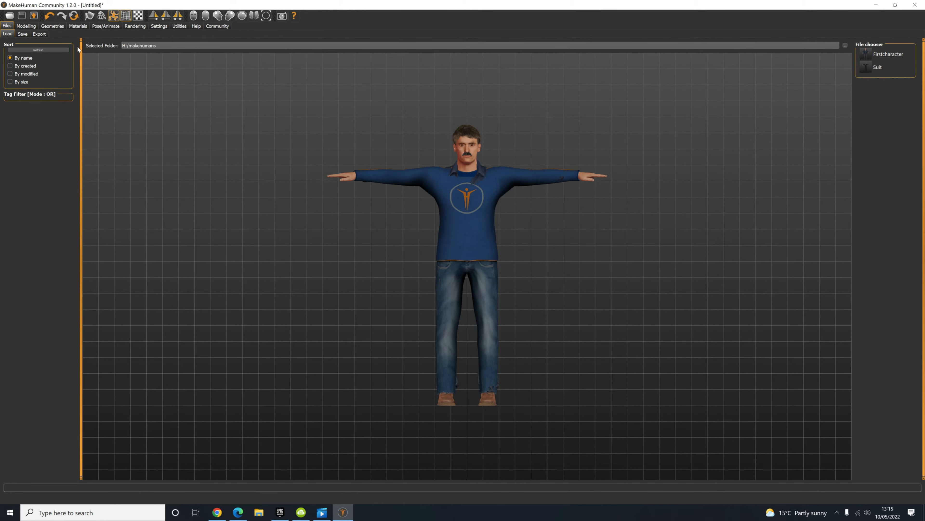
pyautogui.click(845, 46)
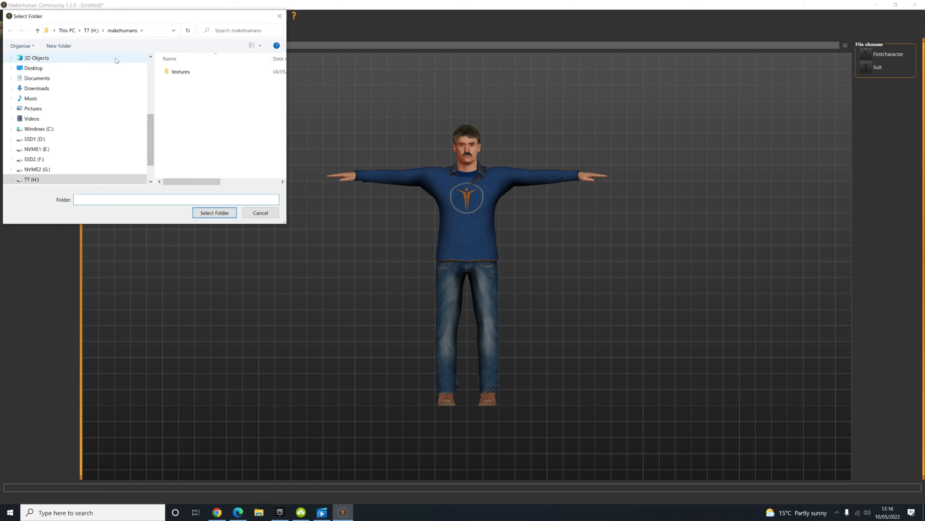
pyautogui.click(52, 48)
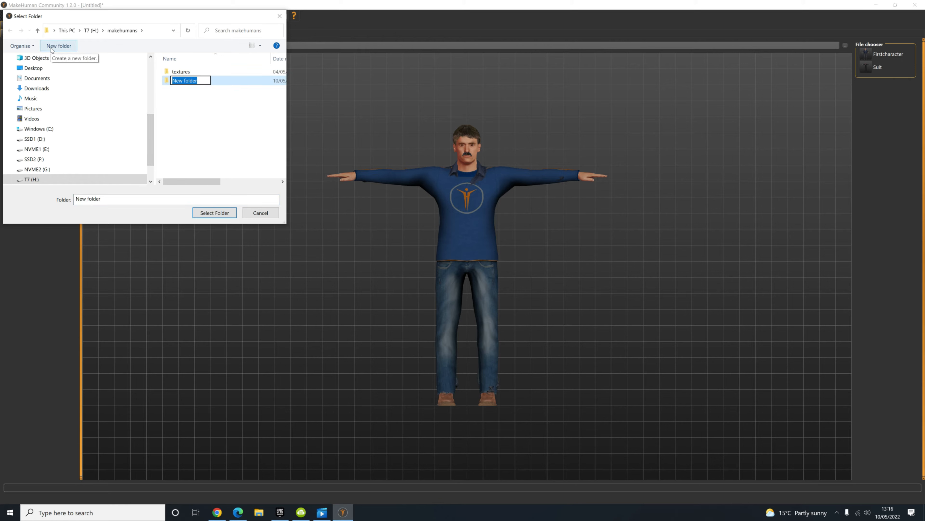
pyautogui.write('tytutorial')
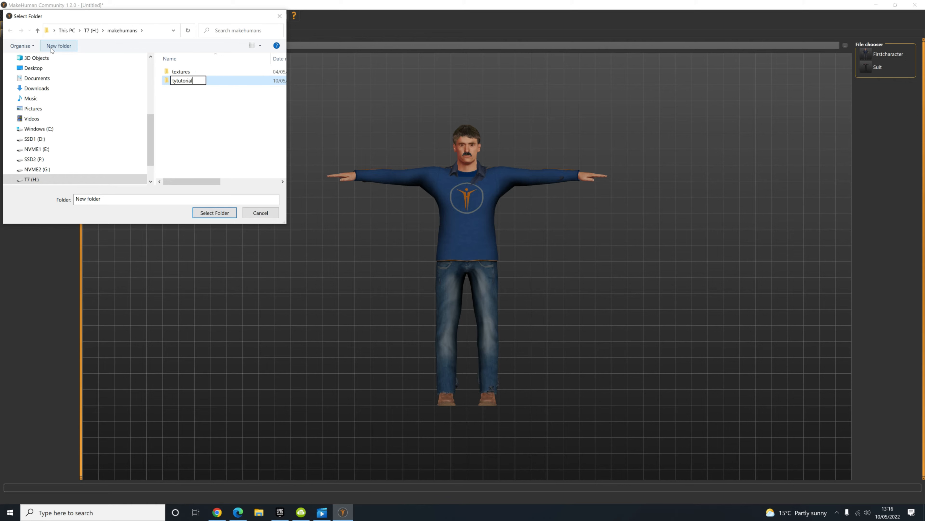
pyautogui.press('Return')
pyautogui.press('Return')
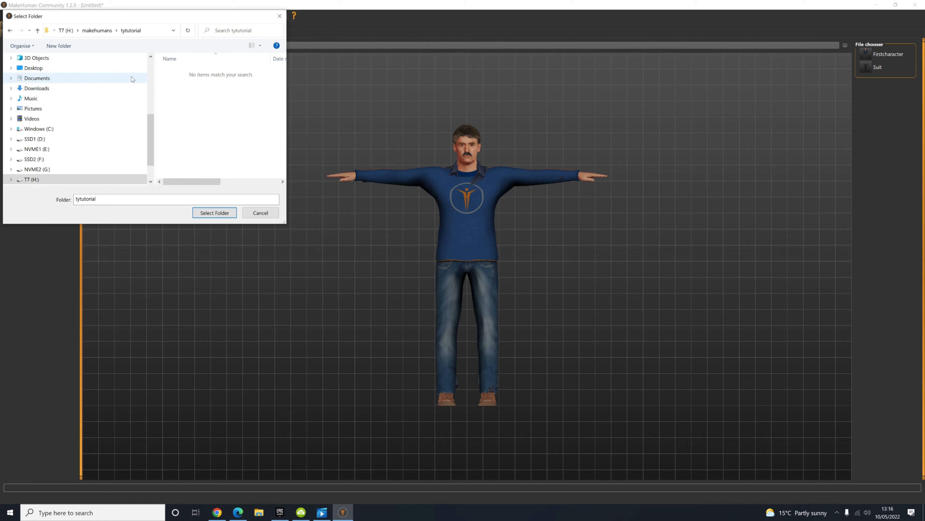
# Try to select a folder named youtubeman inside the tytutorial folder.
pyautogui.click(98, 199)
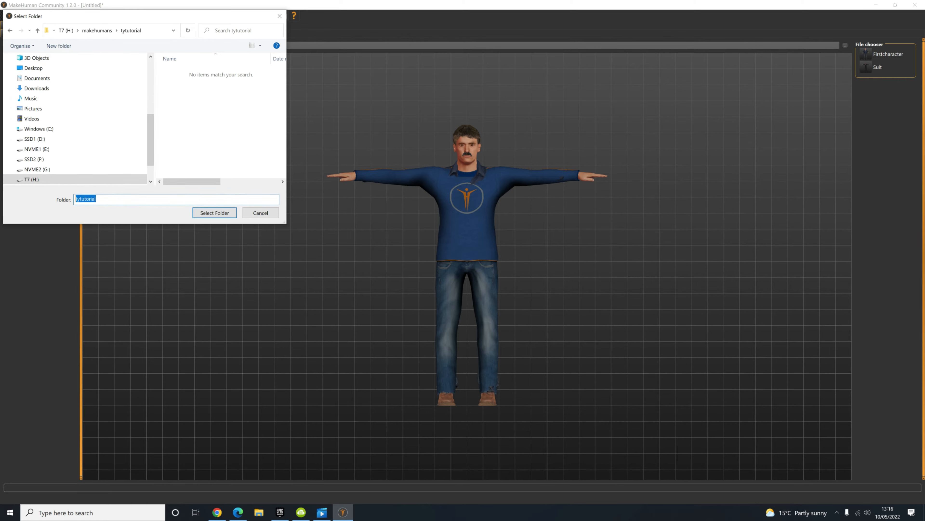
pyautogui.write('youtubeman')
pyautogui.press('Return')
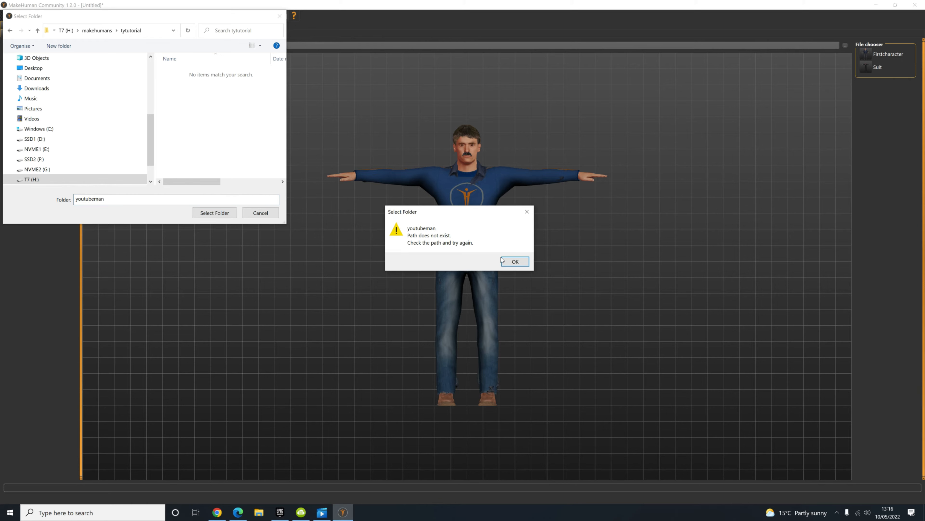
pyautogui.click(502, 261)
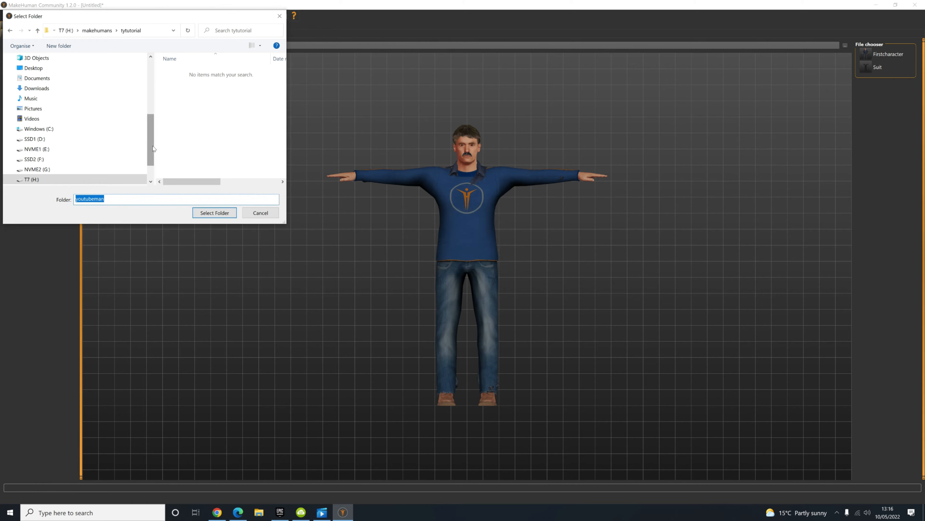
pyautogui.press('BackSpace')
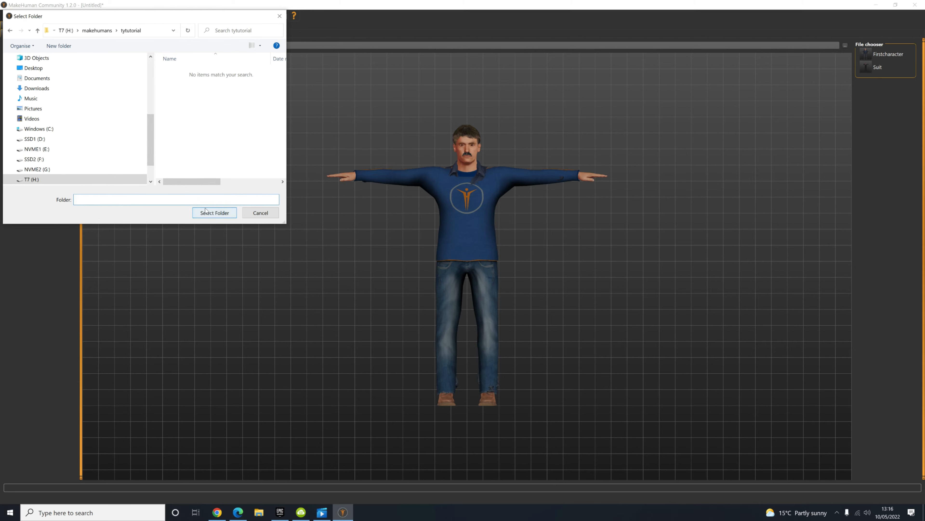
# Rename the tytutorial folder inside makehumans to tutorial.
pyautogui.click(104, 31)
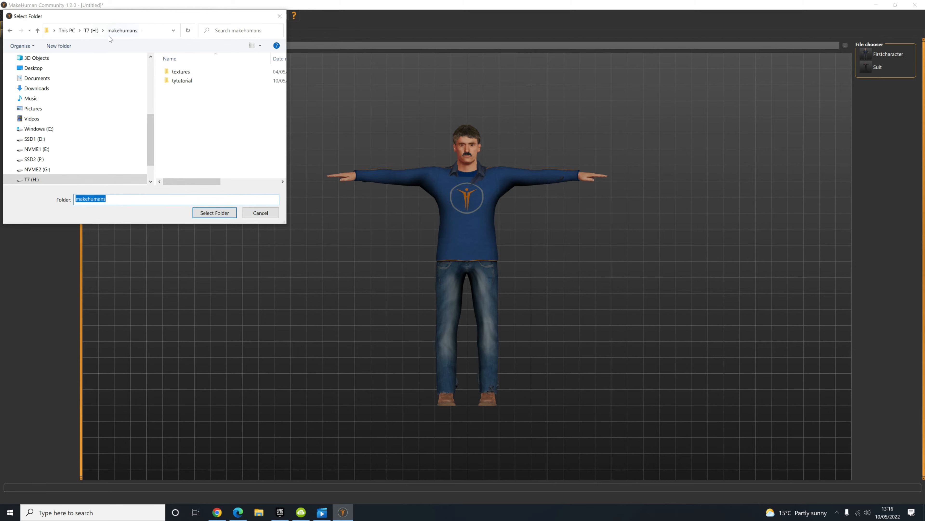
pyautogui.click(180, 83)
pyautogui.rightClick(179, 83)
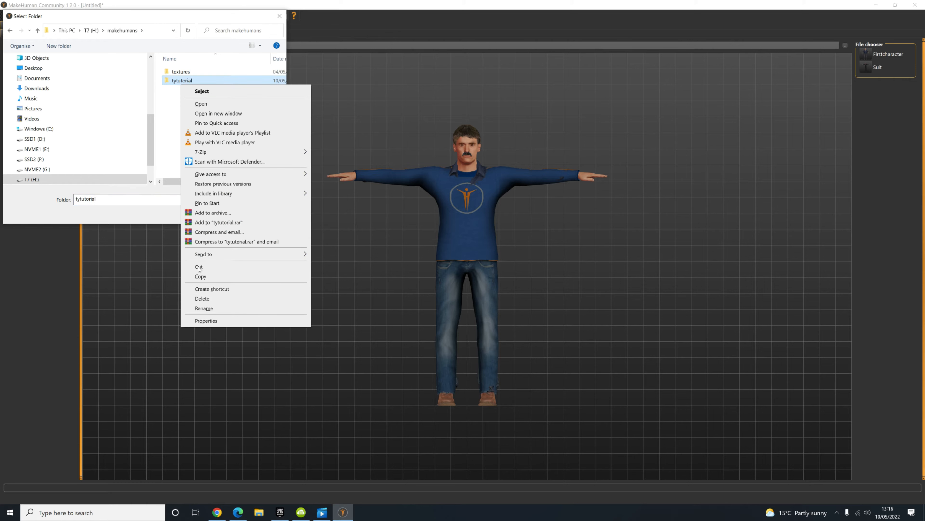
pyautogui.click(201, 308)
pyautogui.write('tutorial')
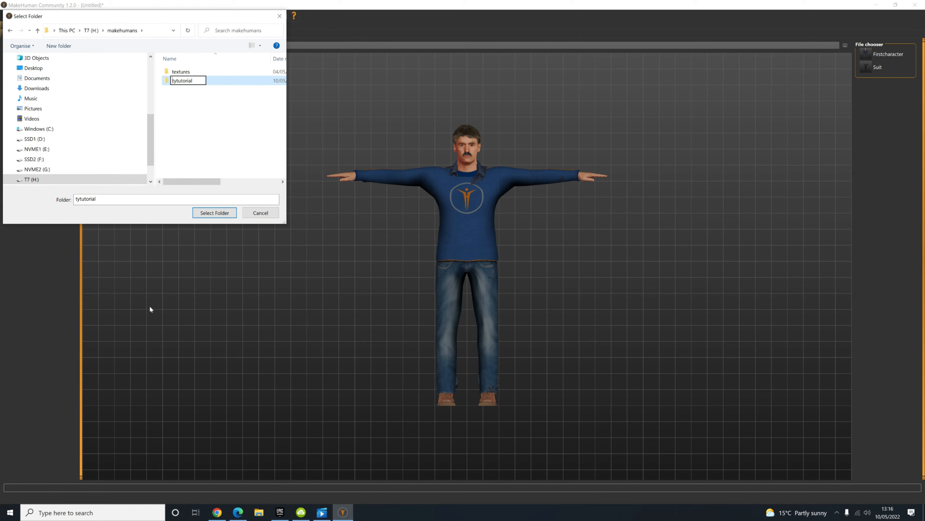
pyautogui.press('Return')
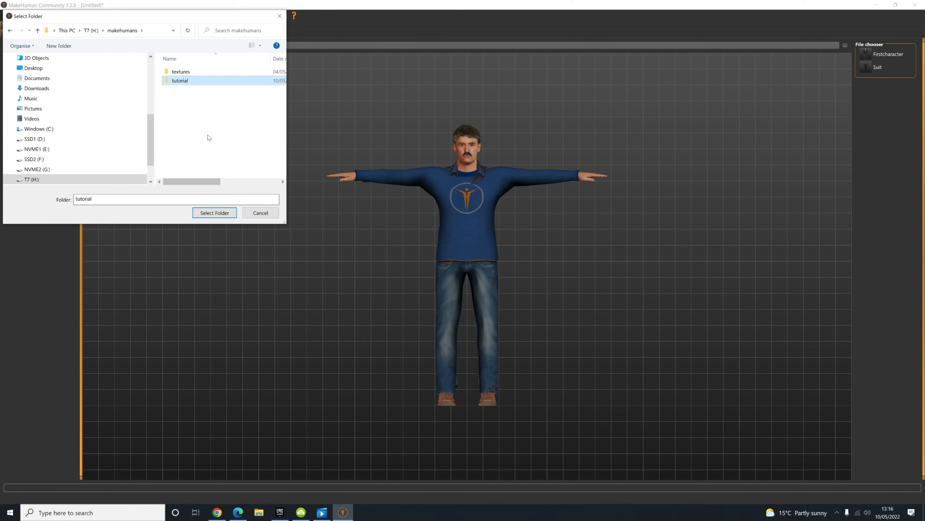
# Open the tutorial folder inside makehumans and select it as the load location.
pyautogui.doubleClick(222, 82)
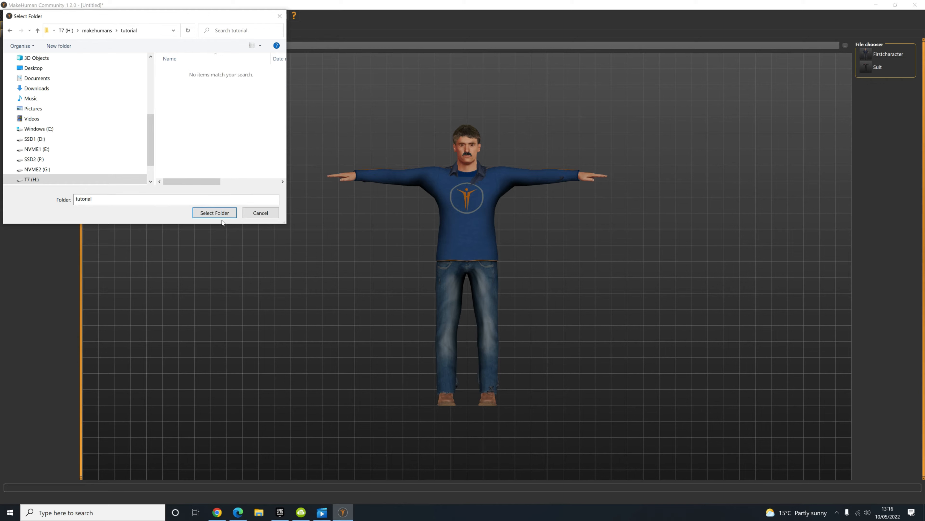
pyautogui.click(217, 214)
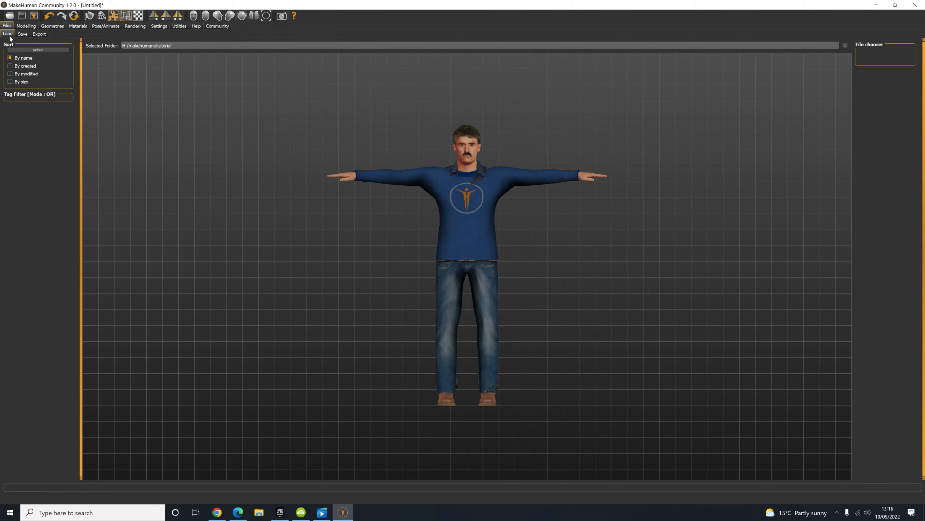
# Export the character in Filmbox (fbx) format as makehuman_norig, overwriting the existing file.
pyautogui.click(40, 34)
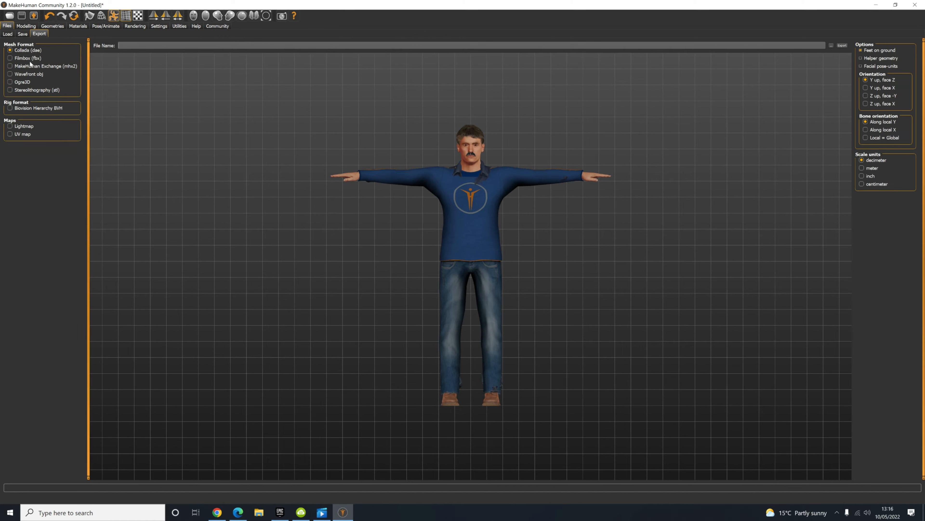
pyautogui.click(10, 58)
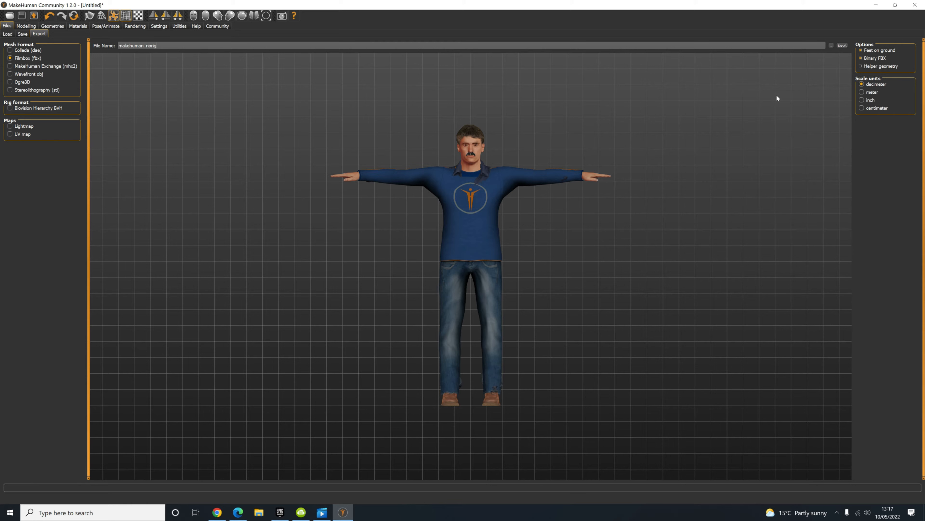
pyautogui.click(843, 45)
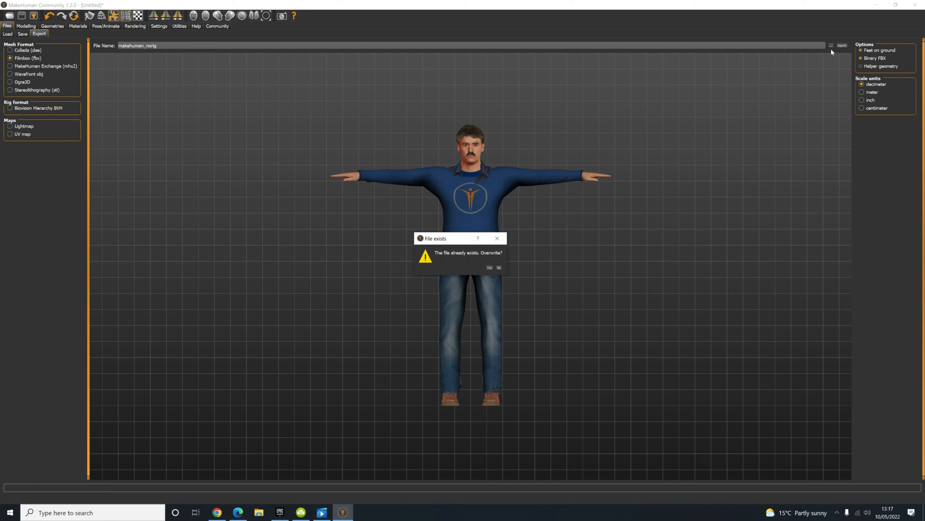
pyautogui.click(489, 268)
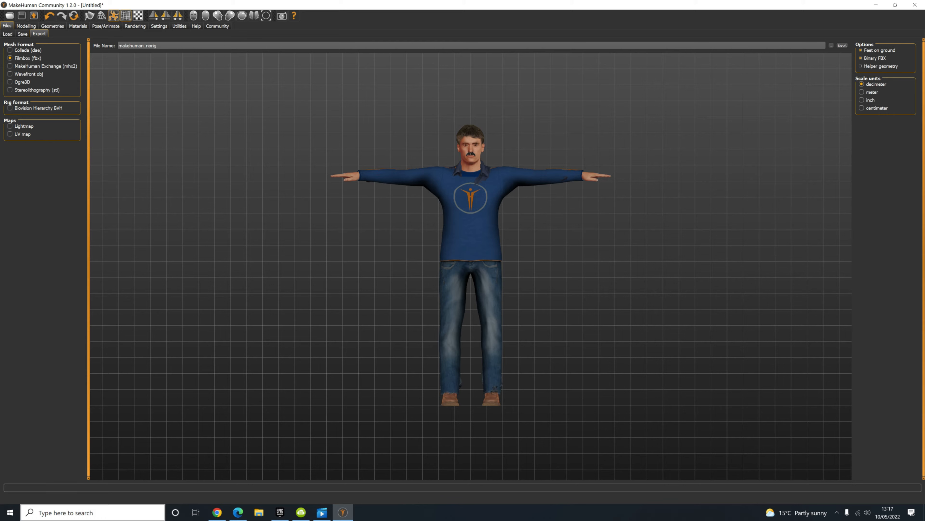
# Switch to the Mixamo page in Chrome, reload it and look through the character library.
pyautogui.click(215, 514)
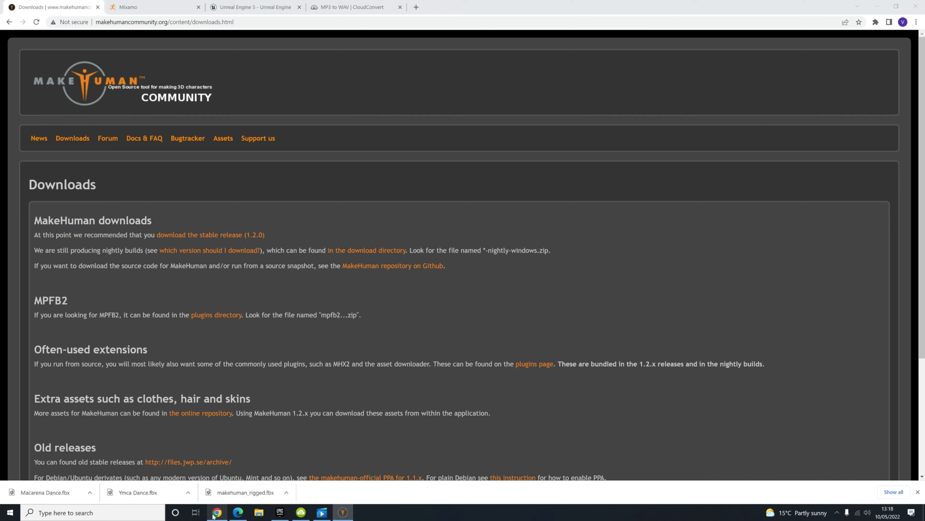
pyautogui.click(155, 4)
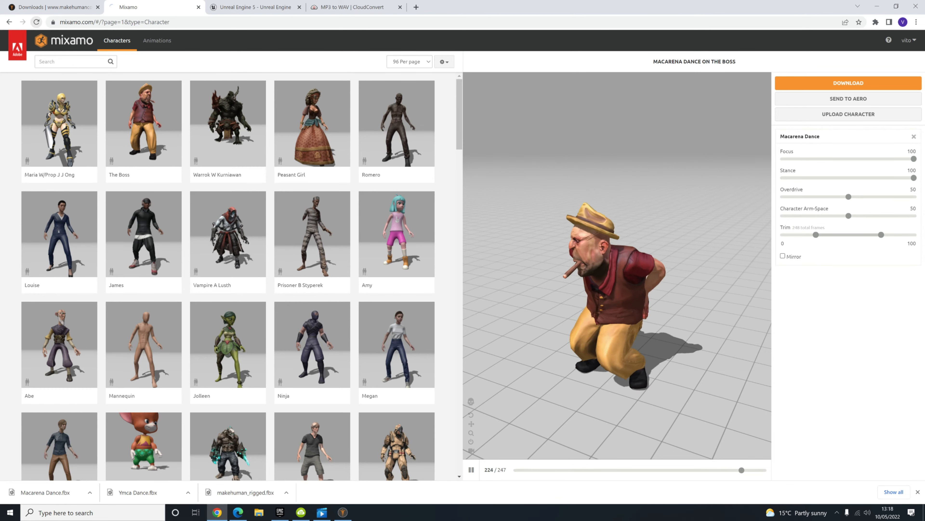
pyautogui.click(37, 22)
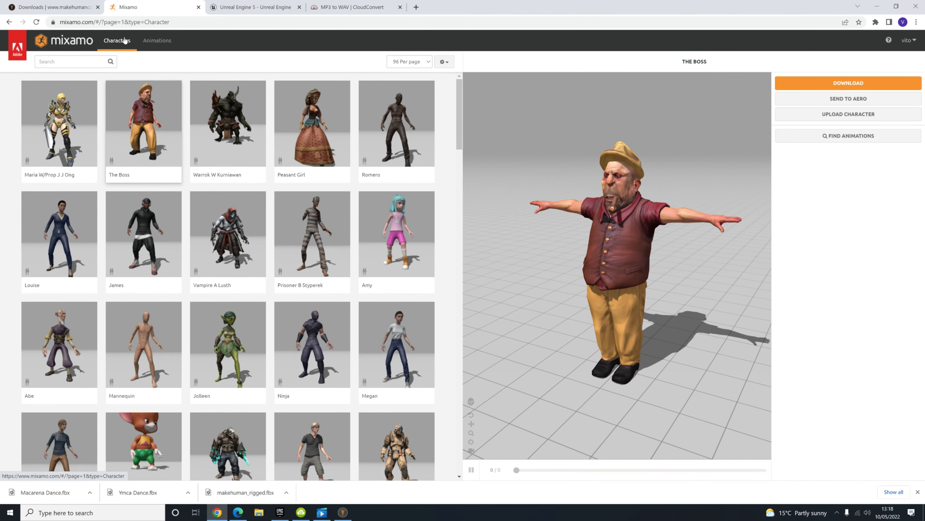
pyautogui.scroll(-5, 250, 255)
pyautogui.scroll(5, 249, 255)
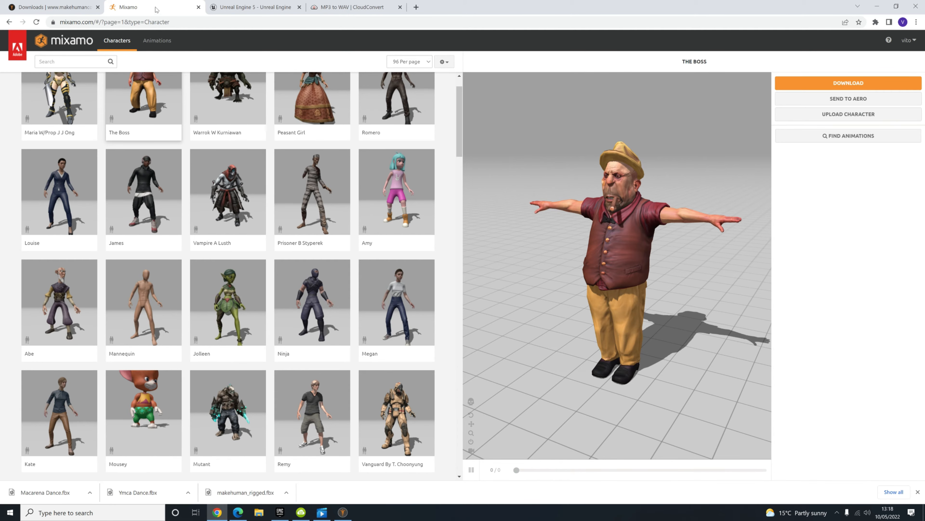
pyautogui.click(143, 41)
pyautogui.click(117, 41)
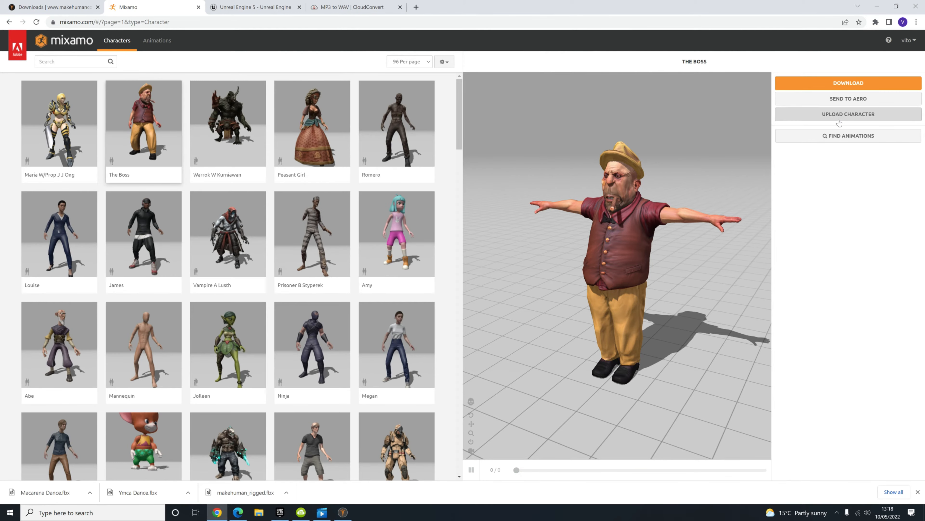
# Upload makehuman_norig.fbx from the characters folder as a new character and accept its front-facing orientation in the auto-rigger.
pyautogui.click(870, 113)
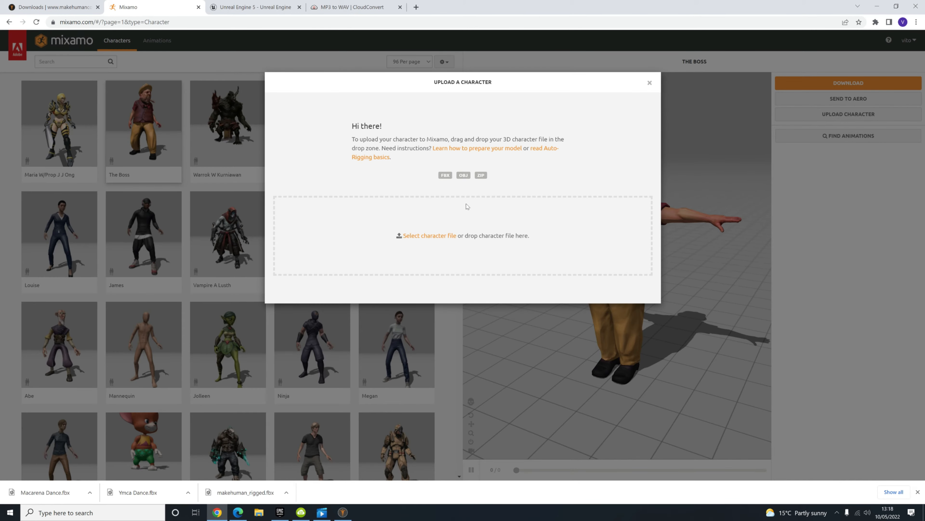
pyautogui.click(430, 236)
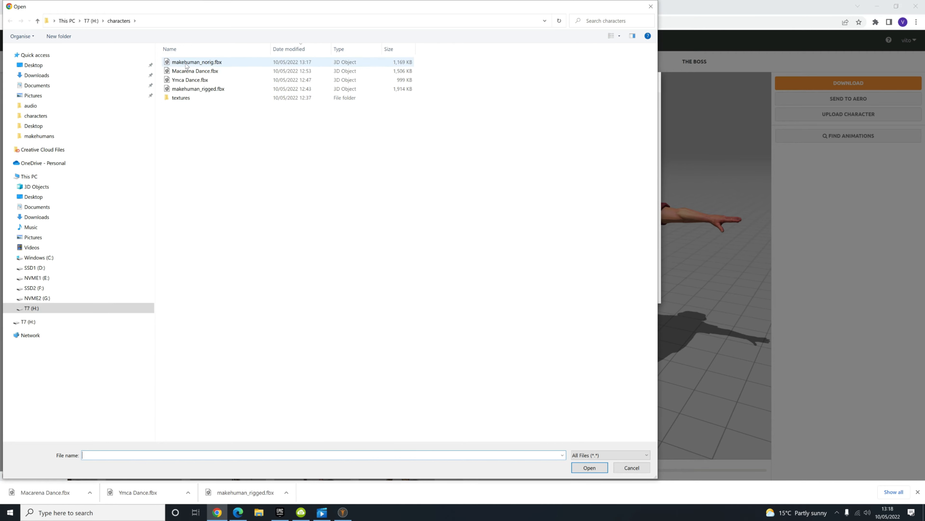
pyautogui.doubleClick(222, 63)
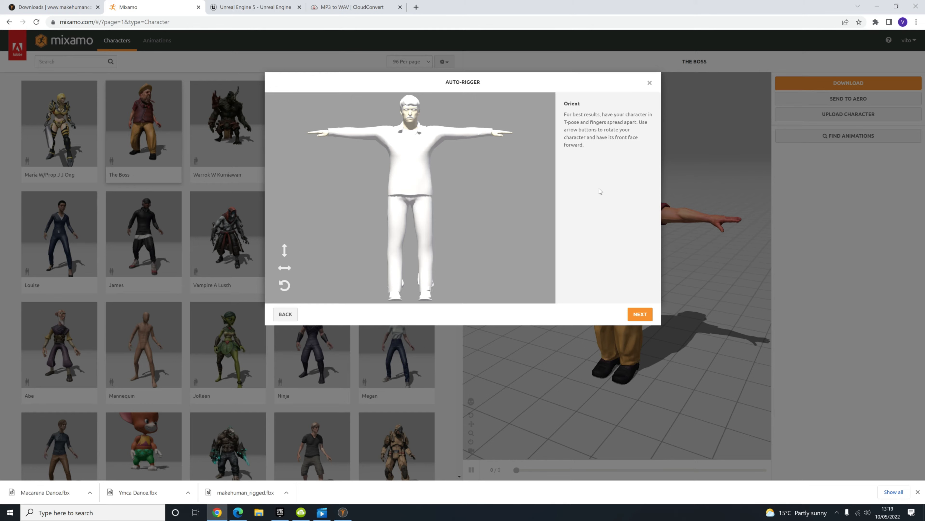
pyautogui.click(644, 317)
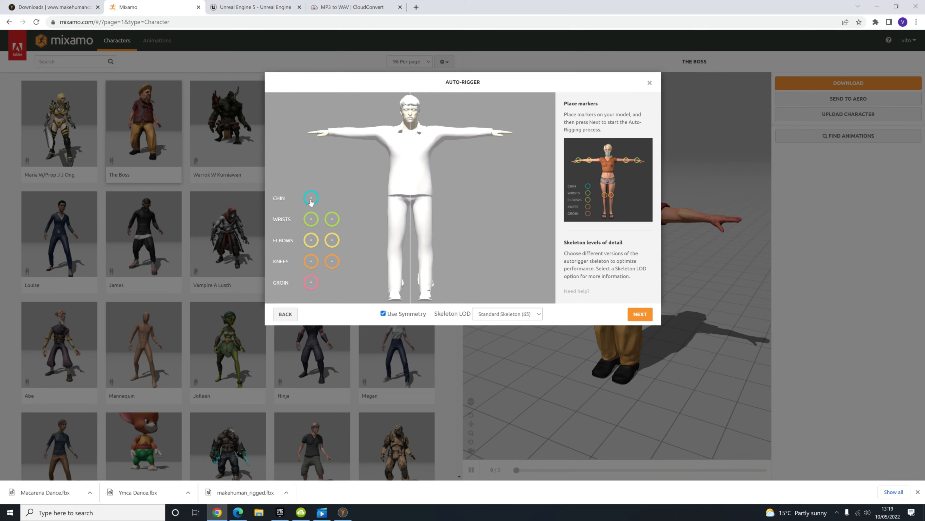
# Place the auto-rigger's chin, wrist, elbow, knee and groin markers on the character's matching body points with symmetry on.
pyautogui.moveTo(311, 201); pyautogui.dragTo(409, 122)
pyautogui.moveTo(332, 219)
pyautogui.mouseDown()
pyautogui.moveTo(435, 176)
pyautogui.moveTo(487, 137)
pyautogui.mouseUp()
pyautogui.moveTo(331, 240)
pyautogui.mouseDown()
pyautogui.moveTo(378, 234)
pyautogui.moveTo(475, 150)
pyautogui.moveTo(461, 140)
pyautogui.mouseUp()
pyautogui.moveTo(334, 268); pyautogui.dragTo(428, 249)
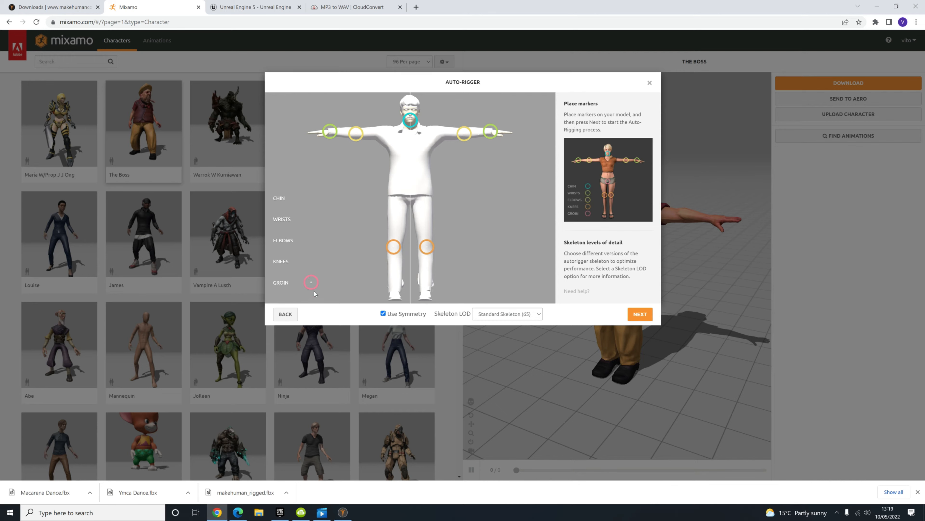
pyautogui.moveTo(311, 282)
pyautogui.mouseDown()
pyautogui.moveTo(419, 197)
pyautogui.moveTo(408, 197)
pyautogui.moveTo(421, 197)
pyautogui.moveTo(410, 198)
pyautogui.mouseUp()
# Auto-rig the character with the Standard Skeleton (65) level of detail and accept it as the current character.
pyautogui.click(495, 317)
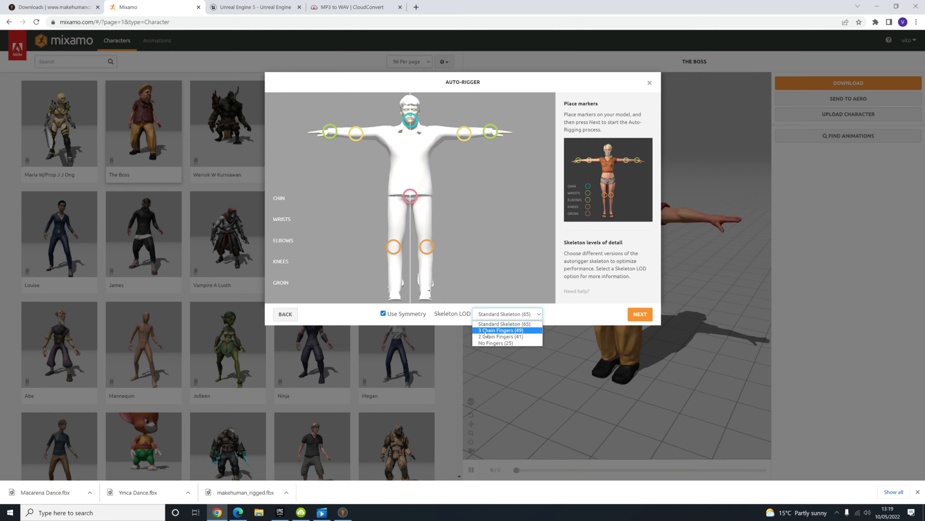
pyautogui.click(532, 310)
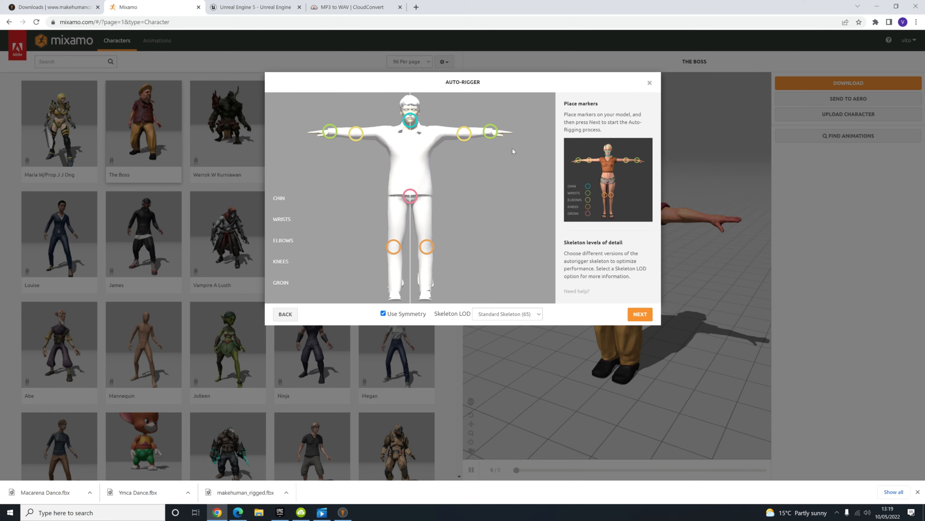
pyautogui.click(638, 315)
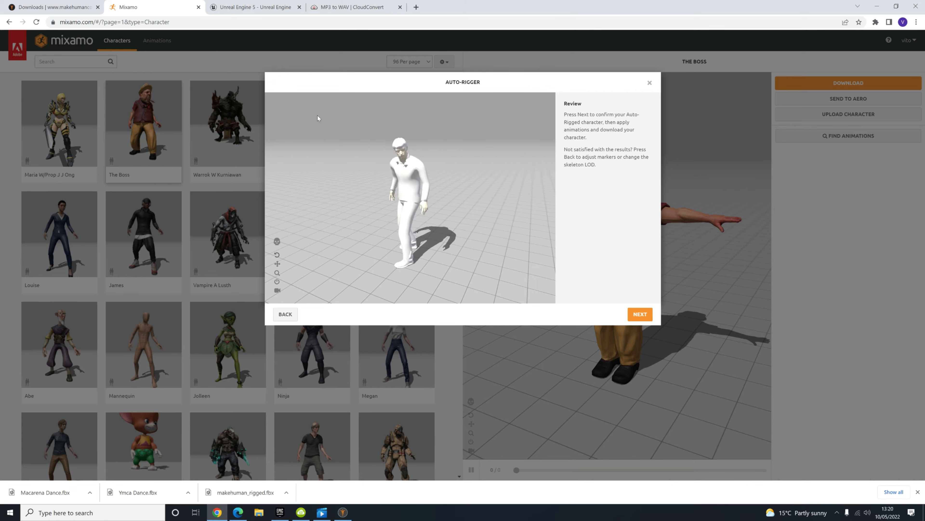
pyautogui.click(651, 319)
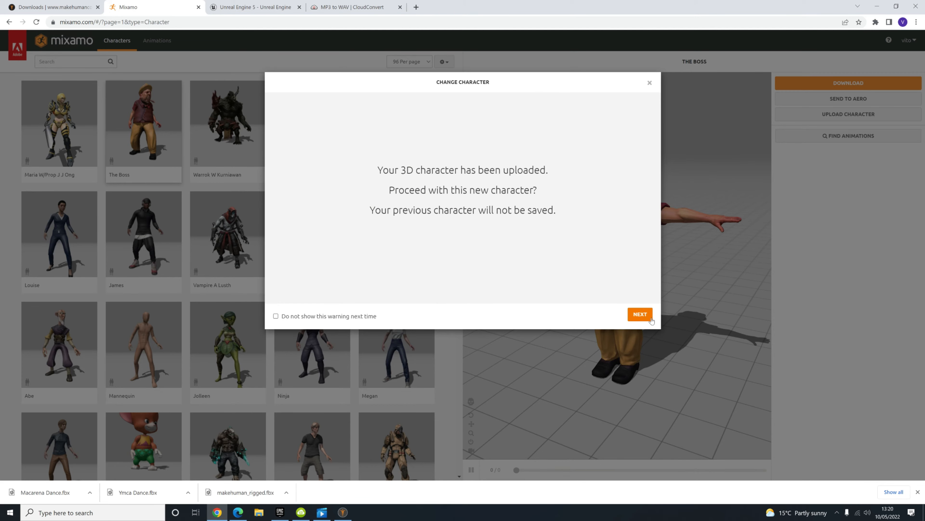
pyautogui.click(638, 314)
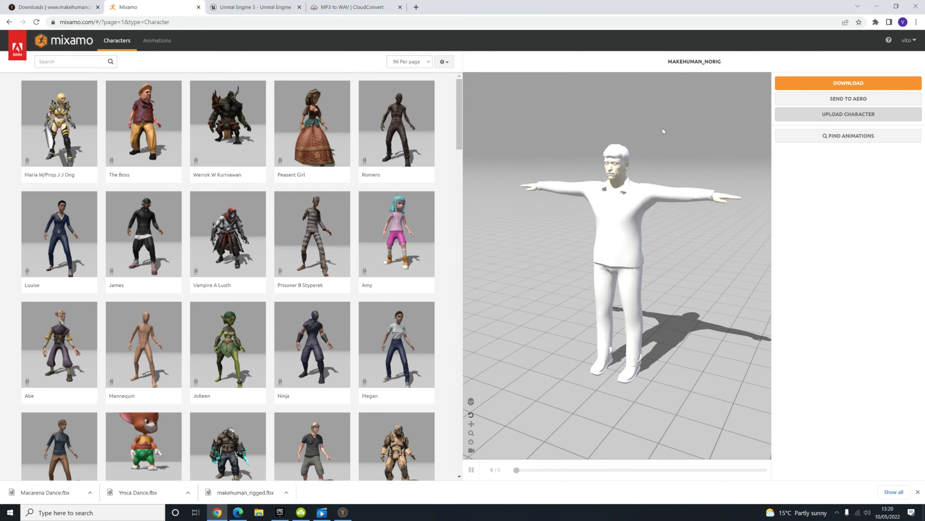
# Open the download settings for the rigged character and keep the FBX Binary(.fbx) format and T-pose options.
pyautogui.click(864, 82)
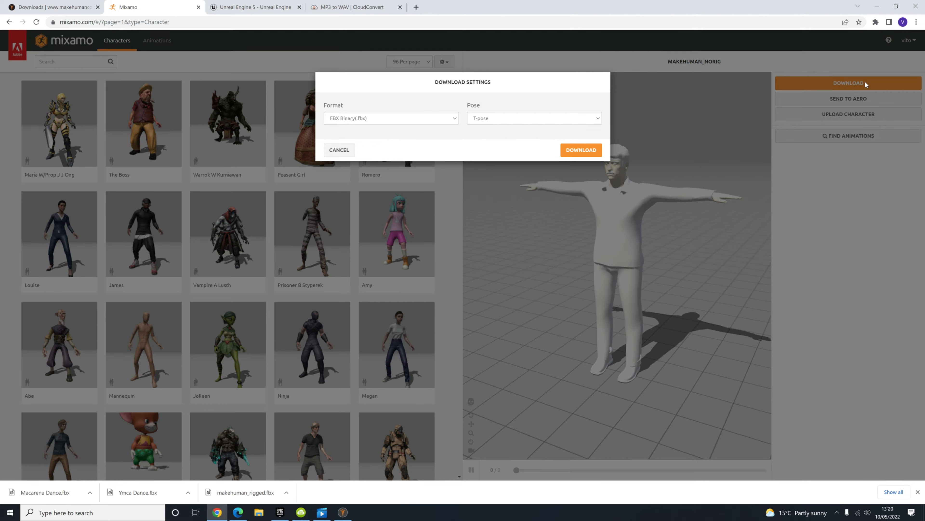
pyautogui.click(404, 119)
pyautogui.click(403, 119)
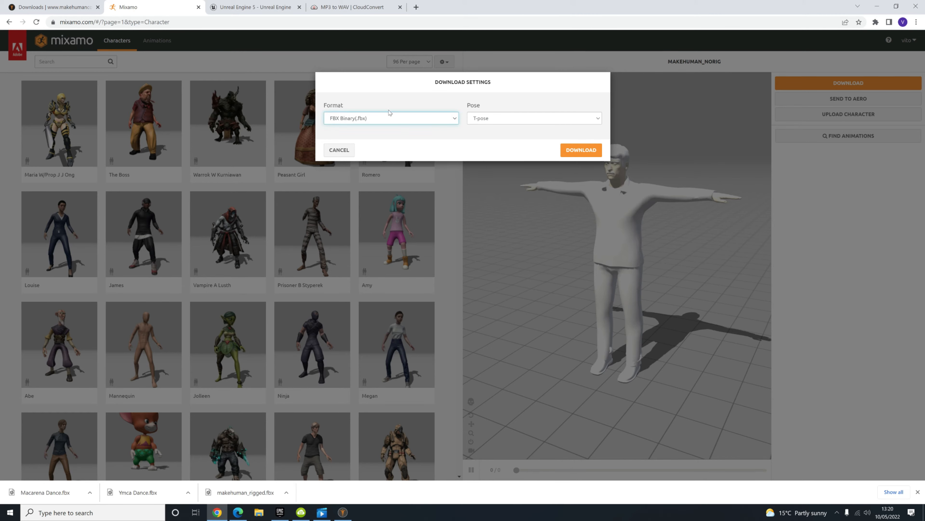
pyautogui.click(506, 118)
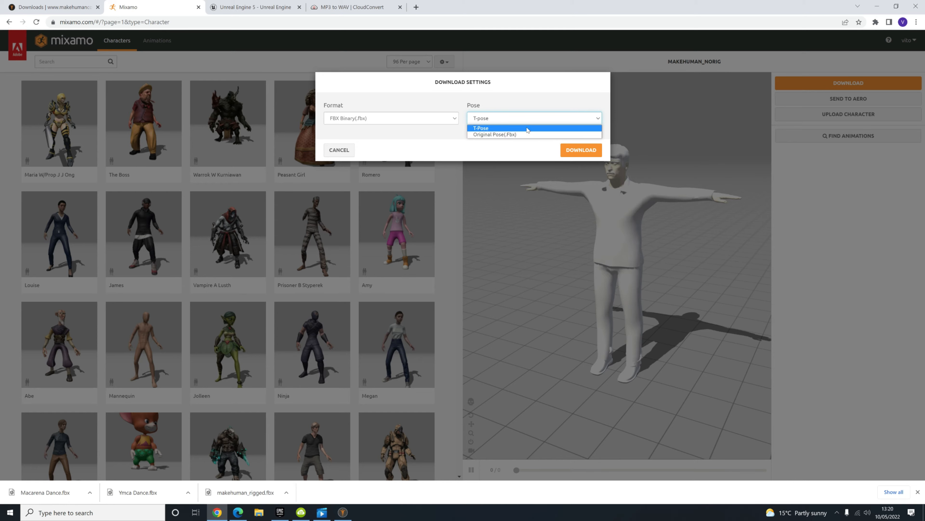
pyautogui.click(531, 121)
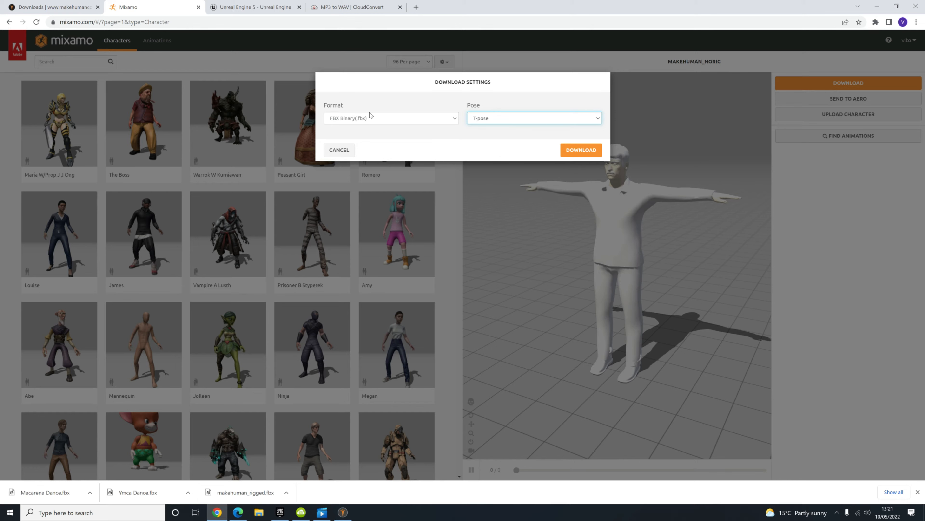
pyautogui.click(386, 118)
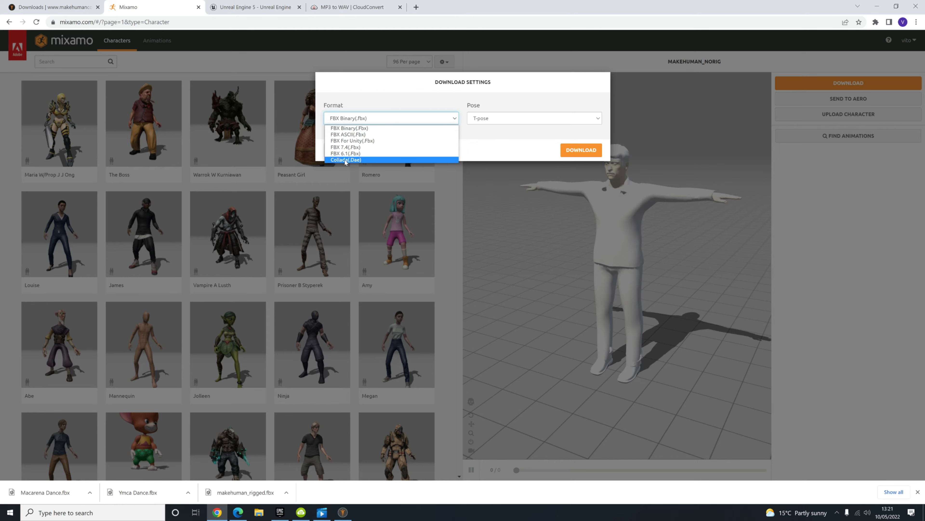
pyautogui.click(394, 97)
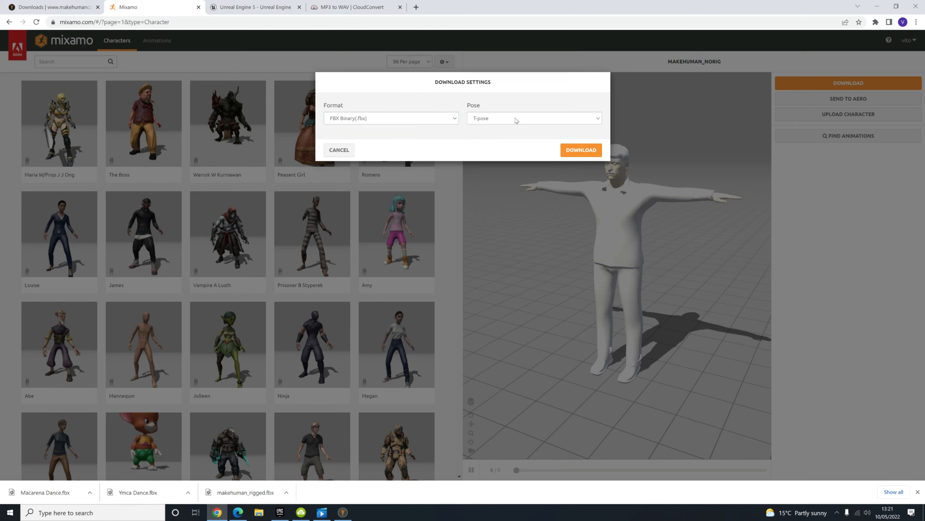
# Download the rigged character into the characters folder as makehuman_rigged.fbx, replacing the existing file.
pyautogui.click(564, 152)
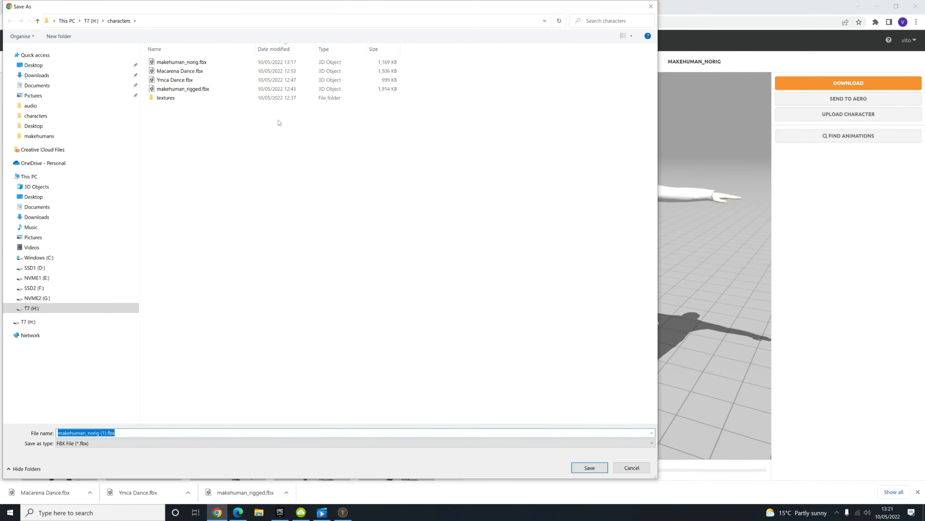
pyautogui.click(202, 91)
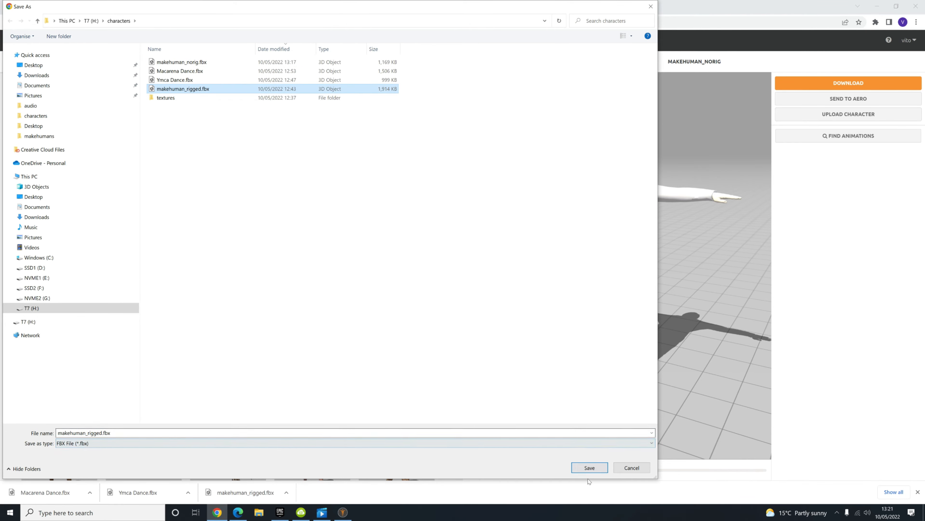
pyautogui.click(596, 471)
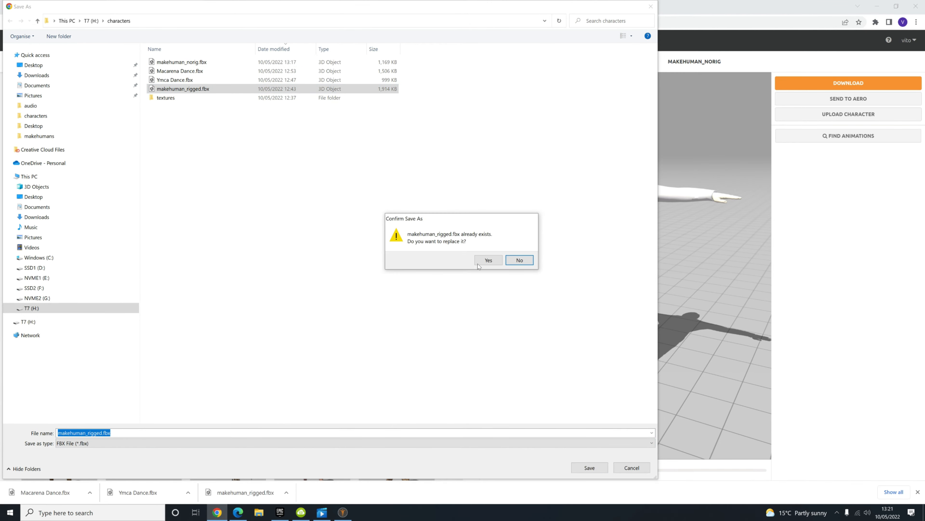
pyautogui.click(487, 264)
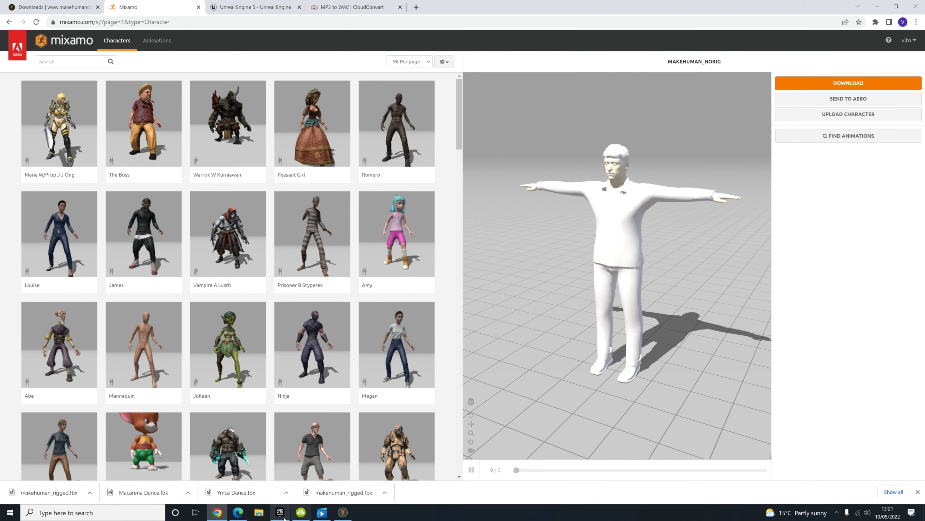
# Switch to the Epic Games Launcher and launch Unreal Engine 5.0.1.
pyautogui.click(280, 512)
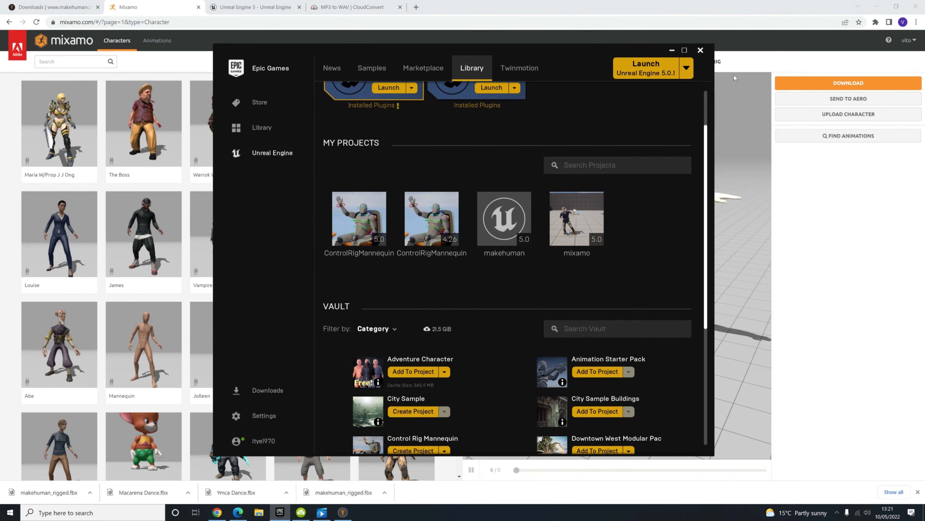
pyautogui.click(660, 72)
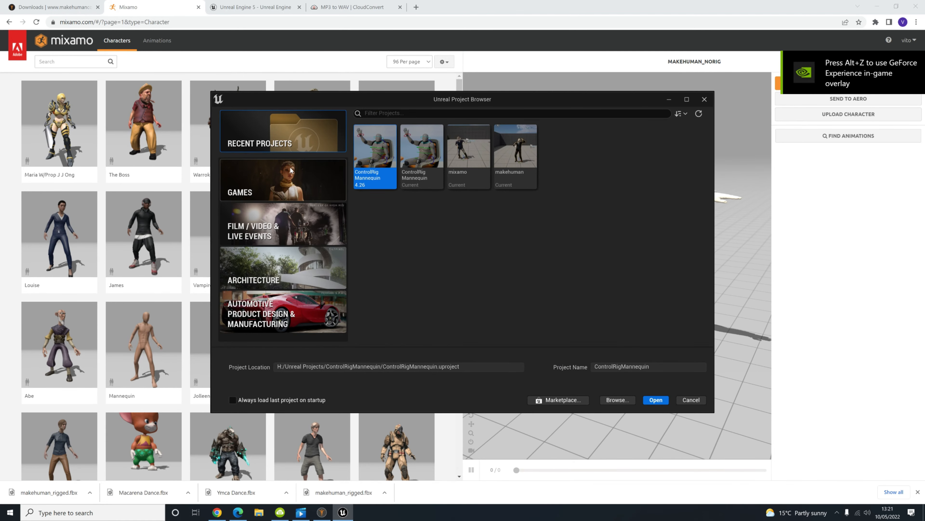
# Create a Third Person game project named tutorial in H:\Unreal Projects and update its project file.
pyautogui.click(295, 176)
pyautogui.click(472, 137)
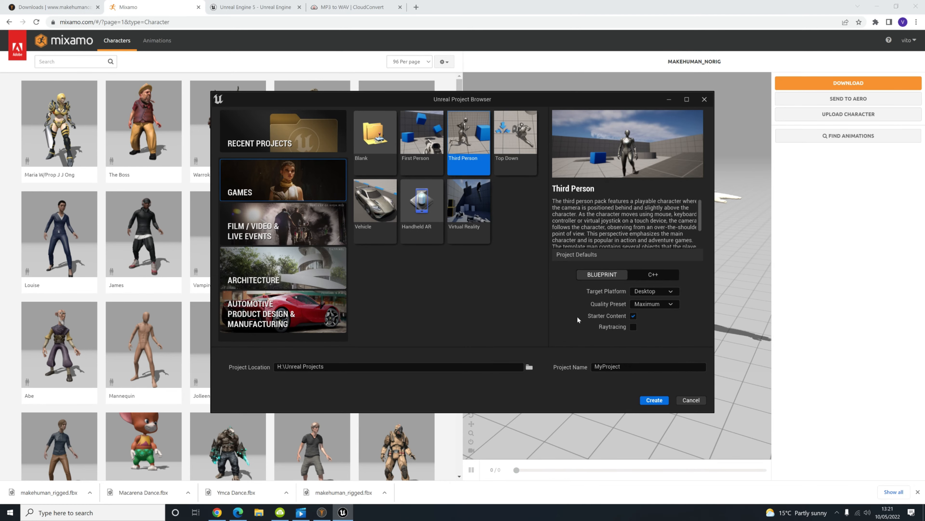
pyautogui.click(529, 367)
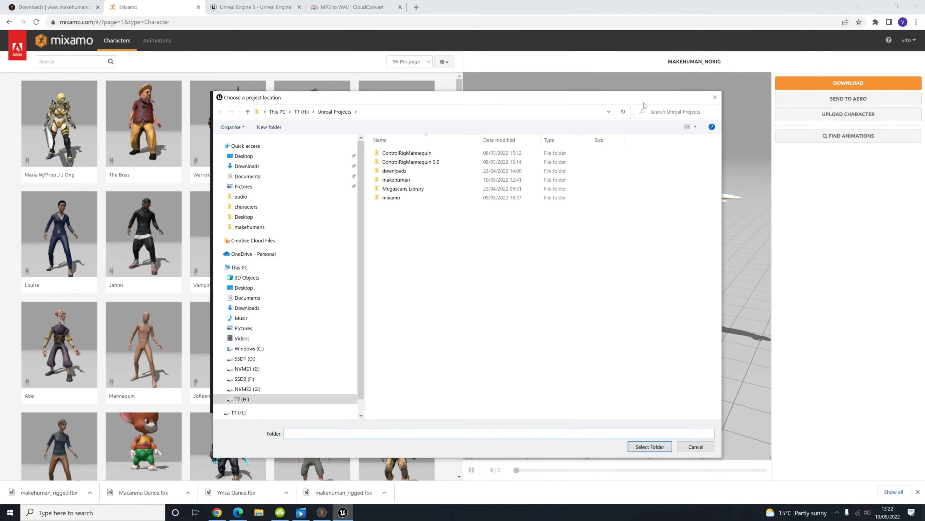
pyautogui.click(715, 97)
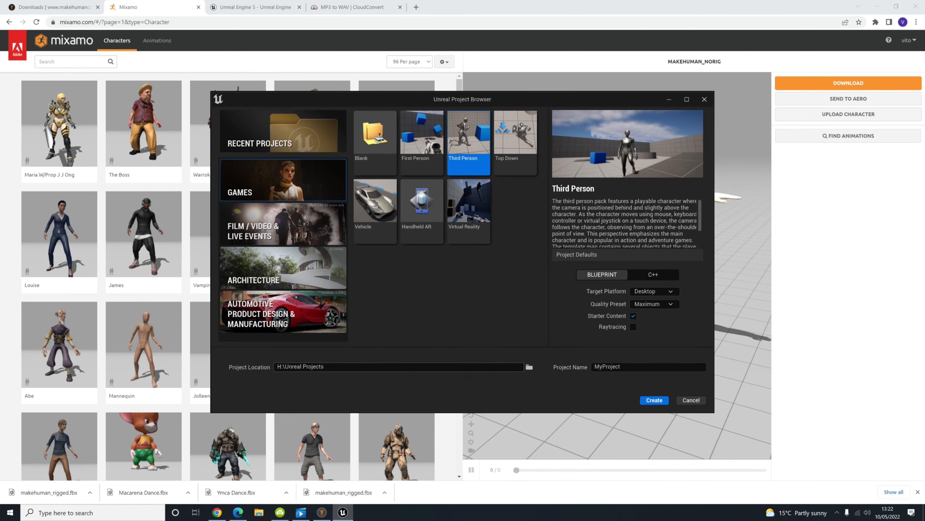
pyautogui.click(648, 367)
pyautogui.write('tutorial')
pyautogui.click(653, 400)
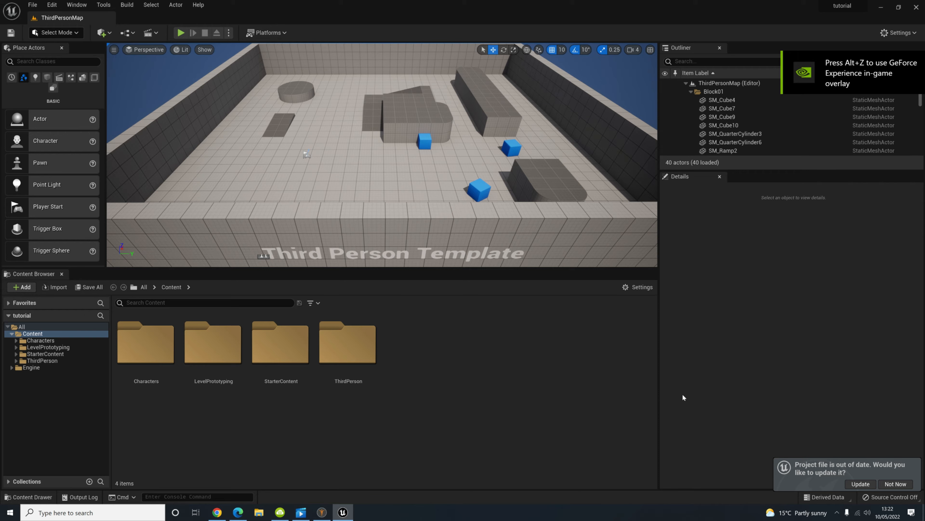
pyautogui.click(861, 484)
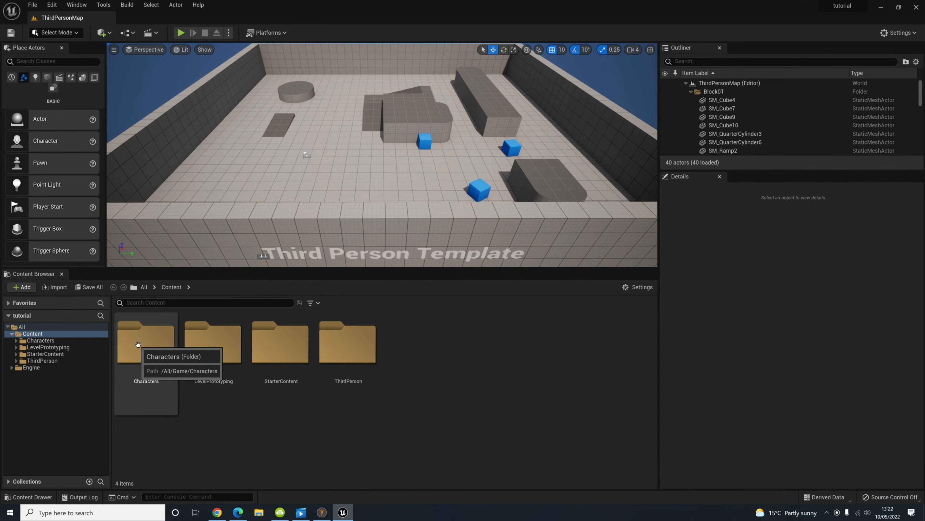
# Create a folder named makehuman inside the project's Characters folder and open it.
pyautogui.click(138, 345)
pyautogui.doubleClick(138, 344)
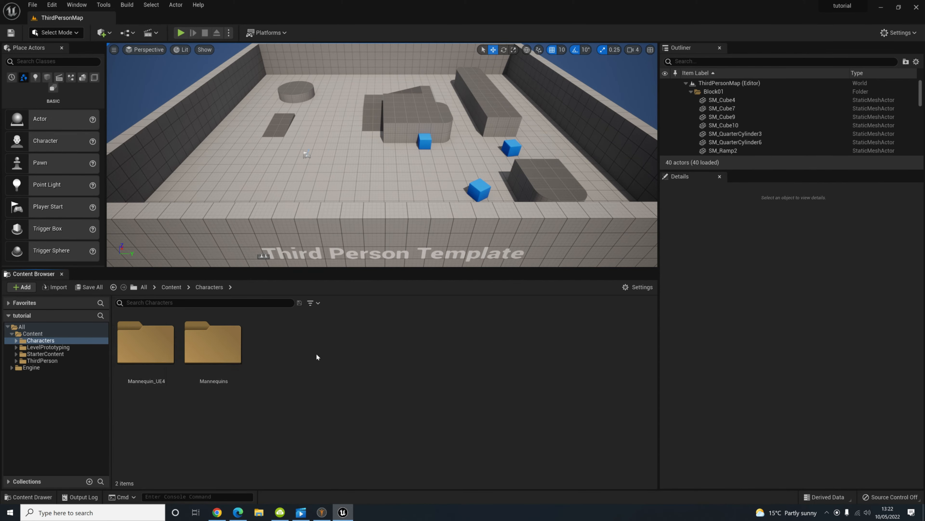
pyautogui.rightClick(323, 360)
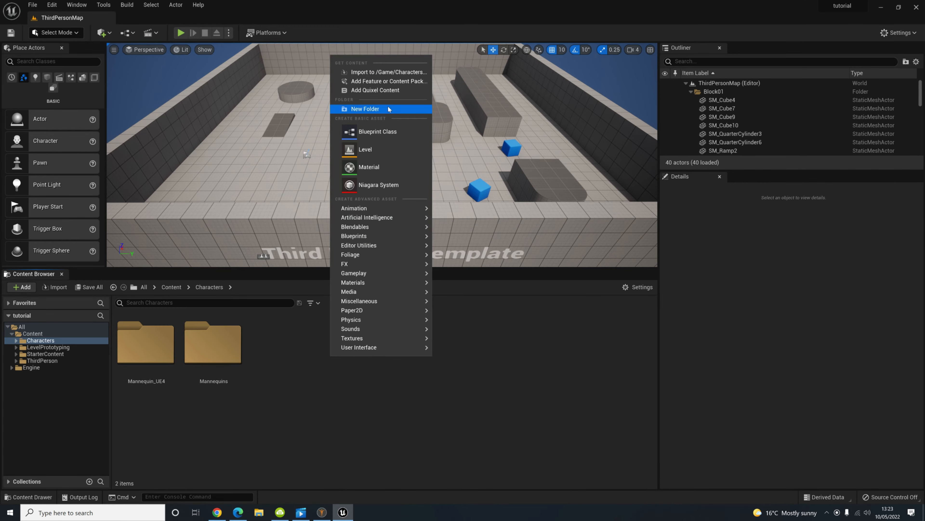
pyautogui.click(402, 109)
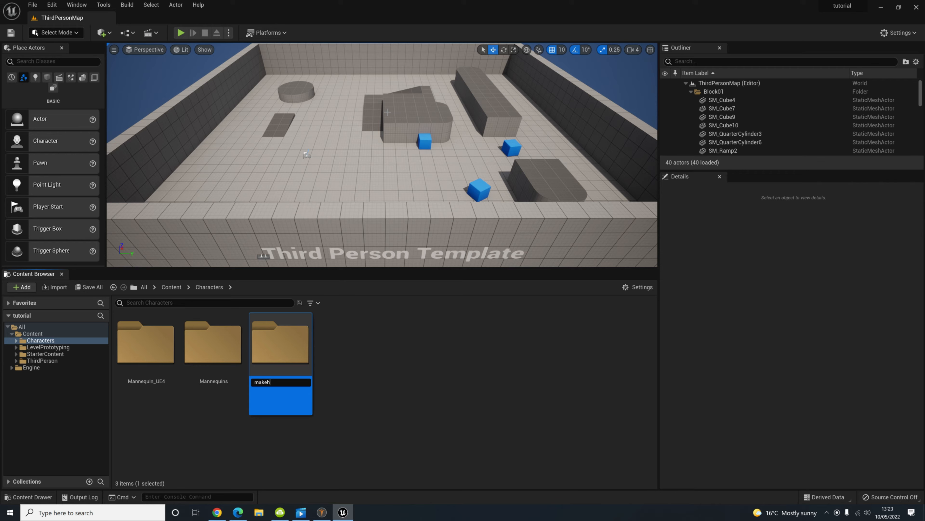
pyautogui.write('makehuman')
pyautogui.press('Return')
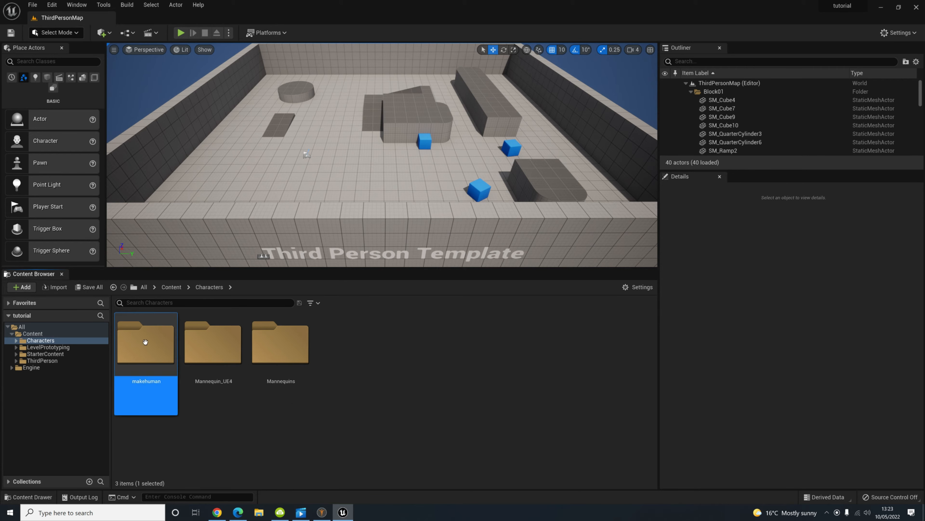
pyautogui.doubleClick(169, 333)
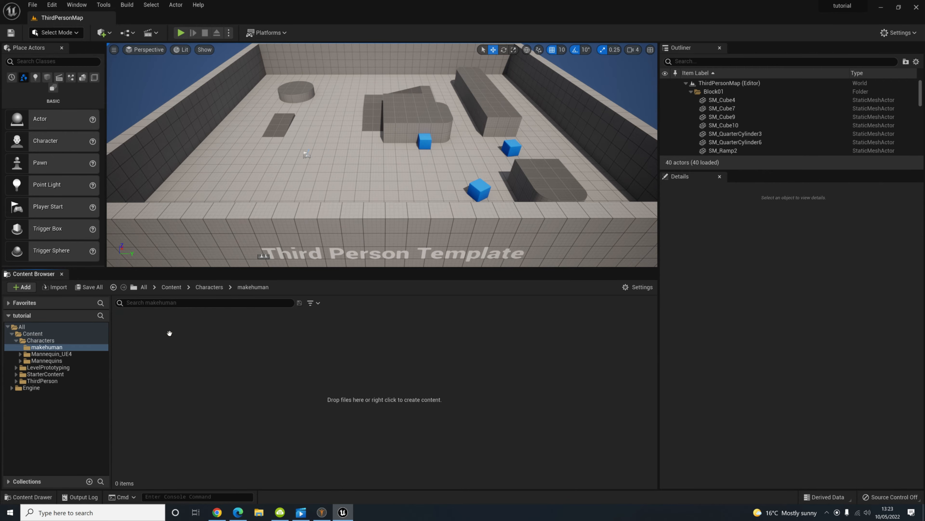
# Import makehuman_rigged.fbx from the H: drive's characters folder with the default skeletal mesh options, and clear and close the message log.
pyautogui.rightClick(388, 361)
pyautogui.click(422, 76)
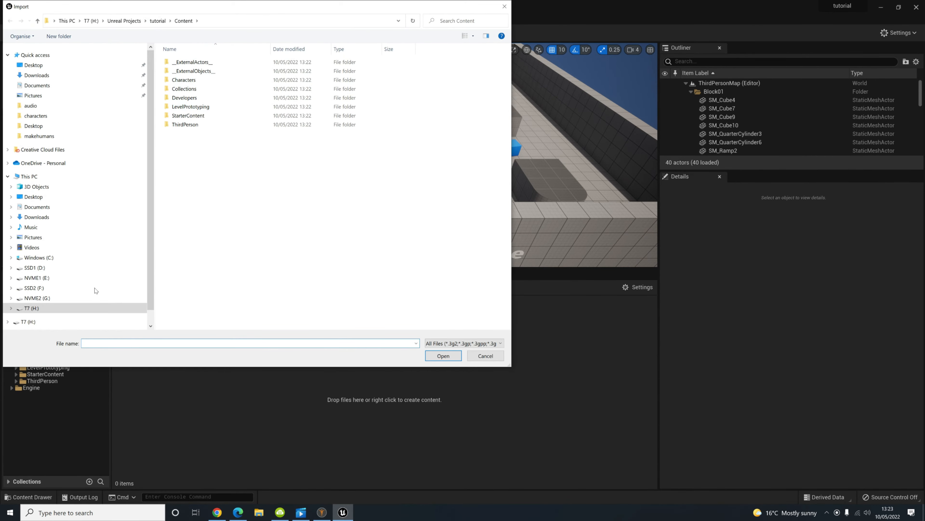
pyautogui.click(43, 322)
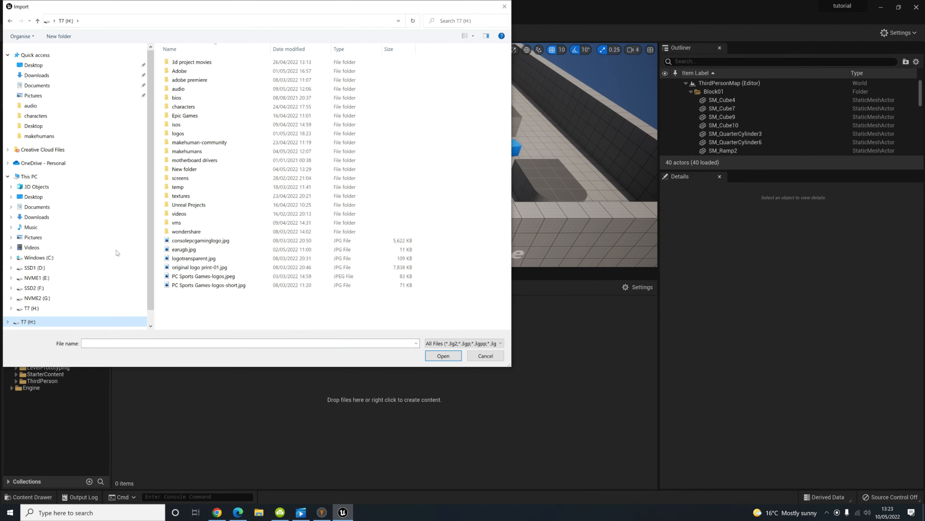
pyautogui.doubleClick(193, 107)
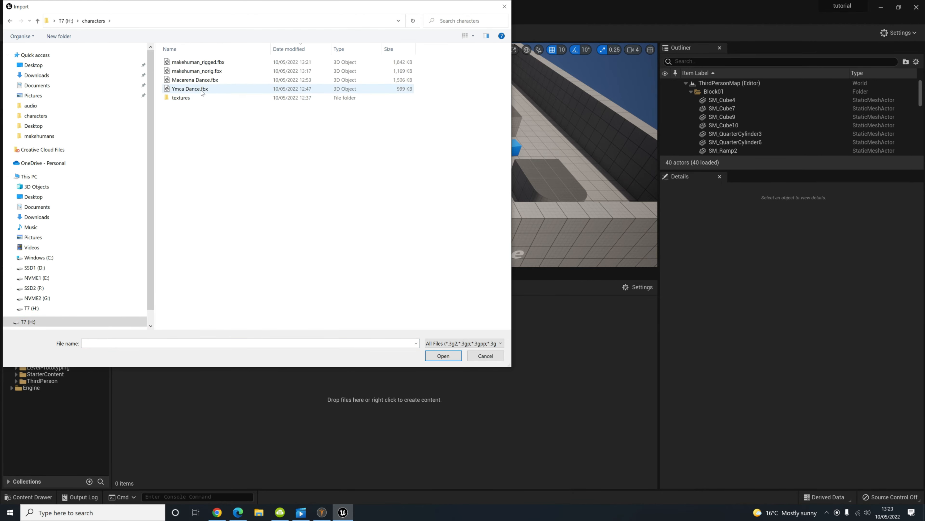
pyautogui.doubleClick(226, 61)
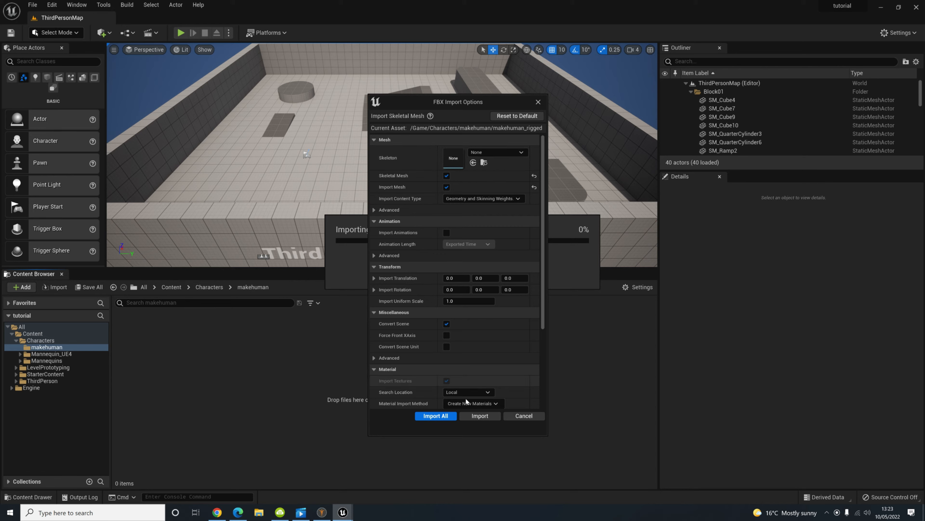
pyautogui.click(434, 415)
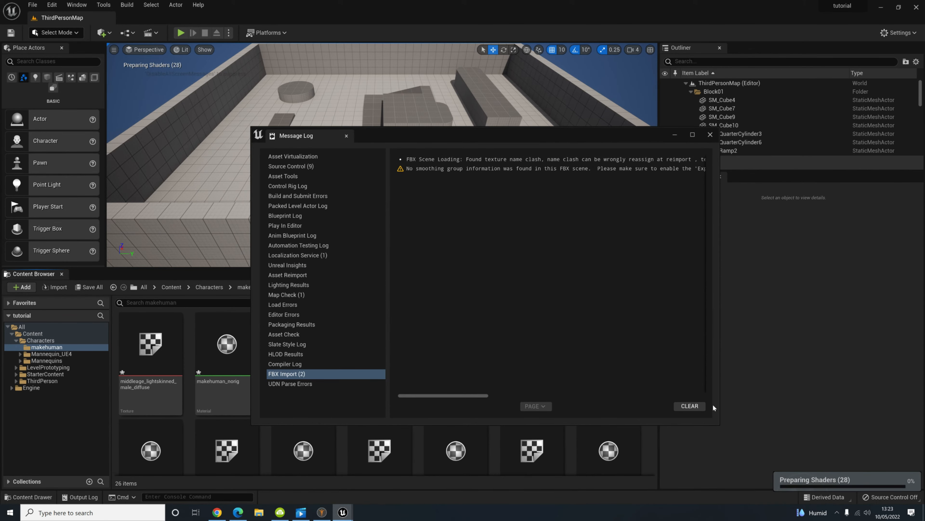
pyautogui.click(690, 406)
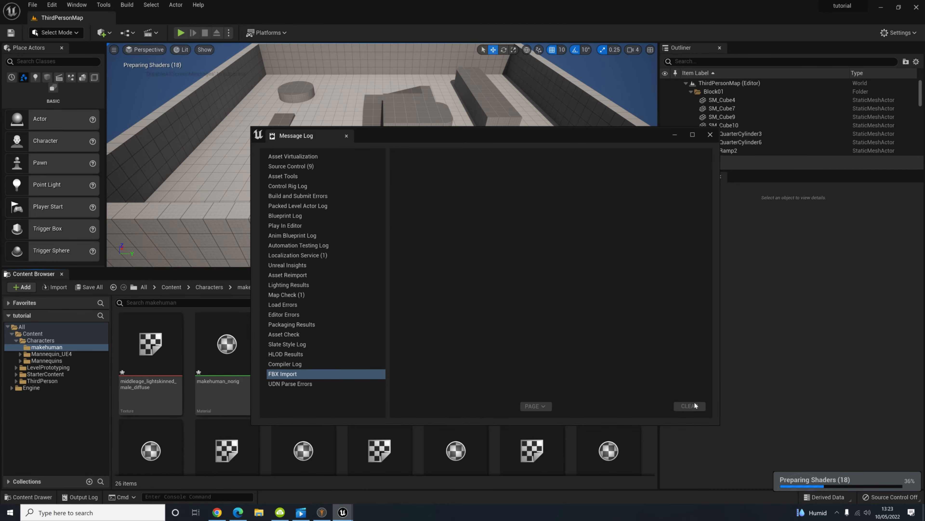
pyautogui.click(710, 134)
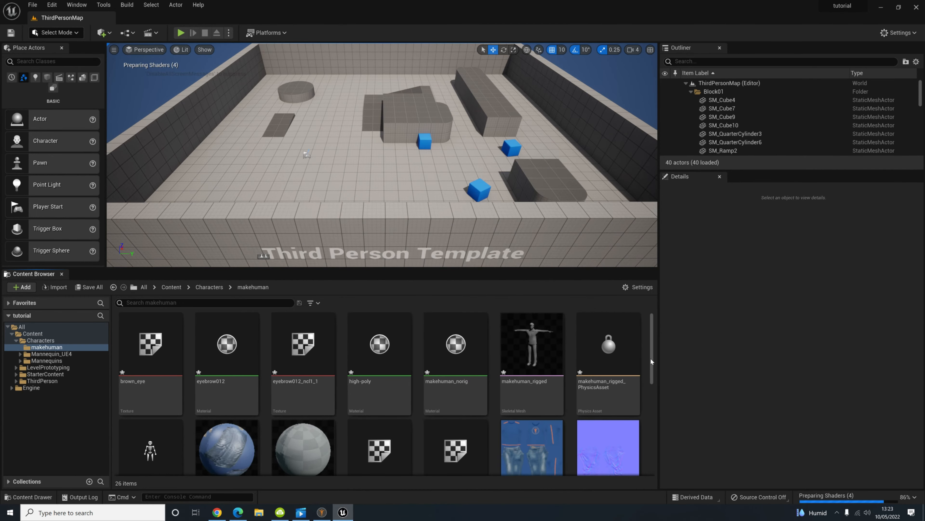
# Place the makehuman_rigged skeletal mesh on the level's floor and view the character from the front.
pyautogui.keyDown('ctrl'); pyautogui.scroll(-3, 469, 405); pyautogui.keyUp('ctrl')
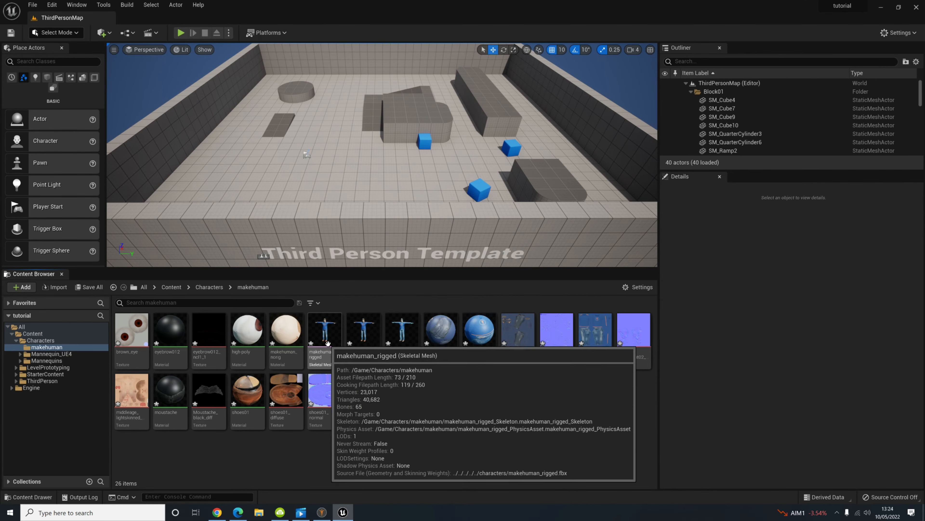
pyautogui.moveTo(325, 337); pyautogui.dragTo(372, 170)
pyautogui.press('f')
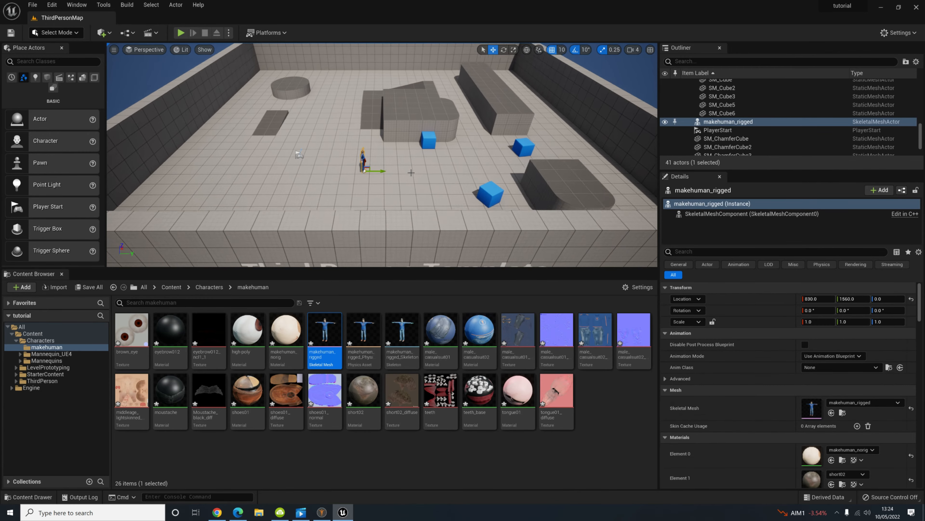
pyautogui.scroll(-10, 395, 219)
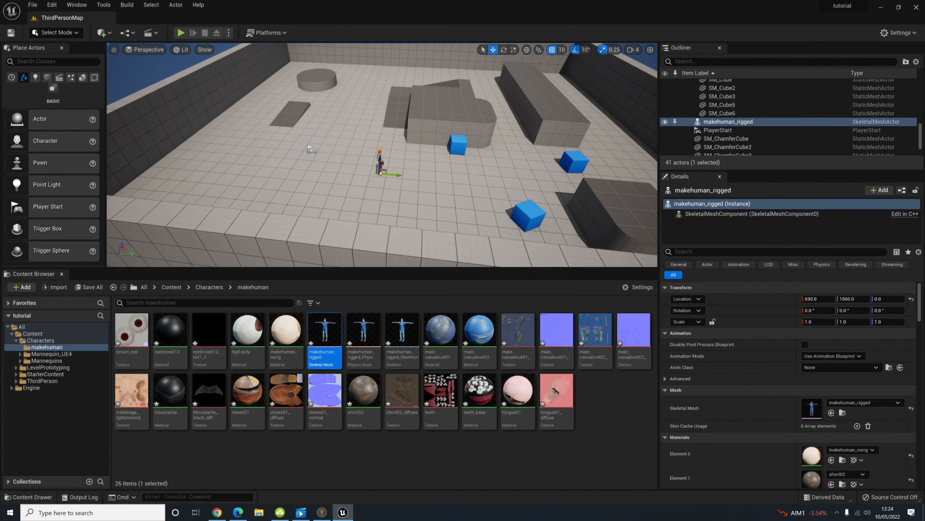
pyautogui.keyDown('alt'); pyautogui.moveTo(395, 220); pyautogui.dragTo(425, 212); pyautogui.keyUp('alt')
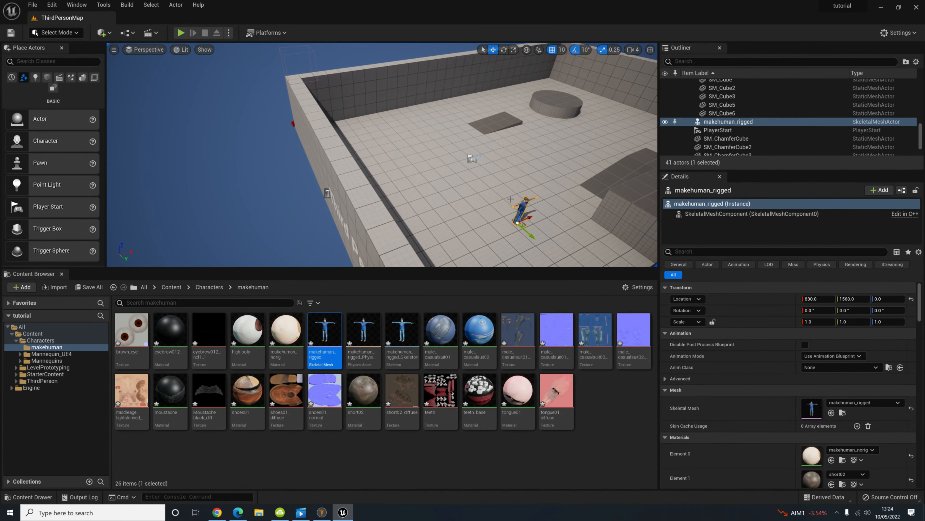
pyautogui.moveTo(511, 199); pyautogui.dragTo(530, 206, button='right')
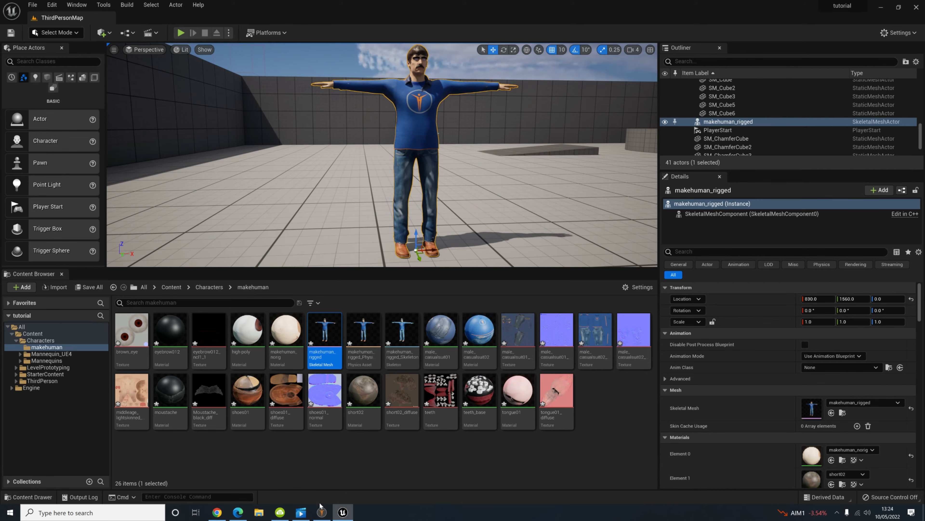
# Switch to MakeHuman to check the scale units in the FBX export settings, and return to Unreal Engine.
pyautogui.click(322, 512)
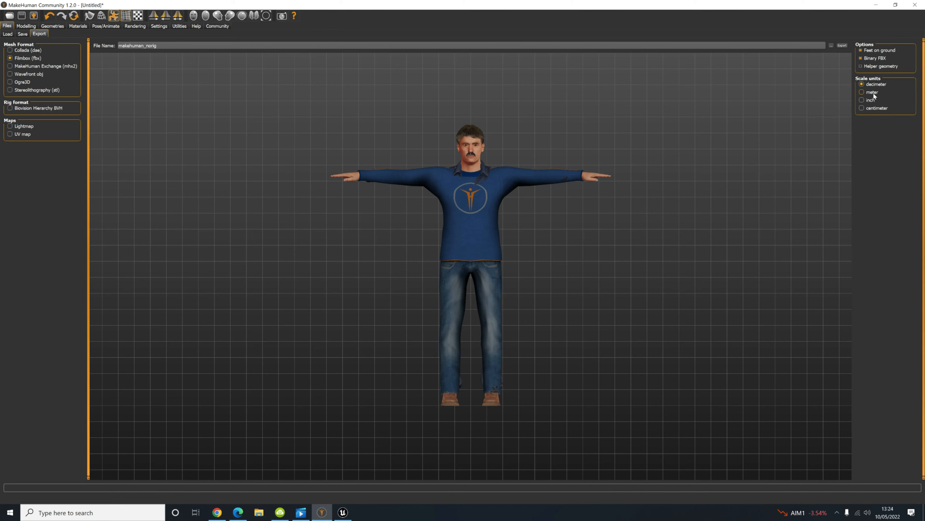
pyautogui.click(876, 5)
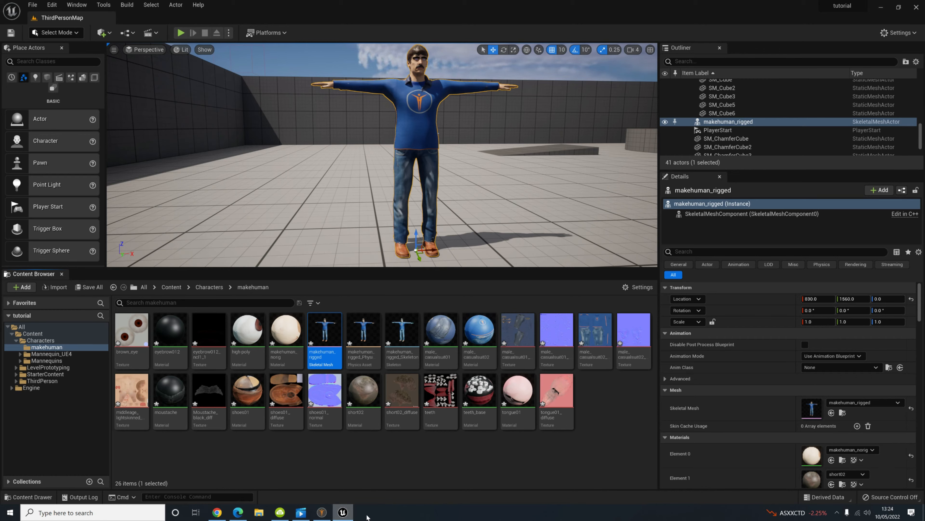
# Switch to Mixamo, search the animations for ymca, apply Ymca Dance to the character and set its Overdrive to 55.
pyautogui.click(217, 512)
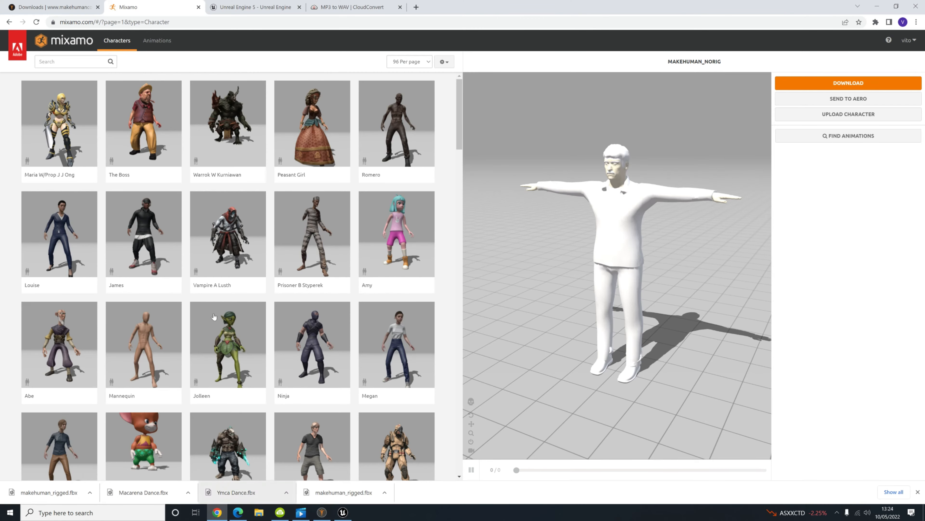
pyautogui.click(157, 40)
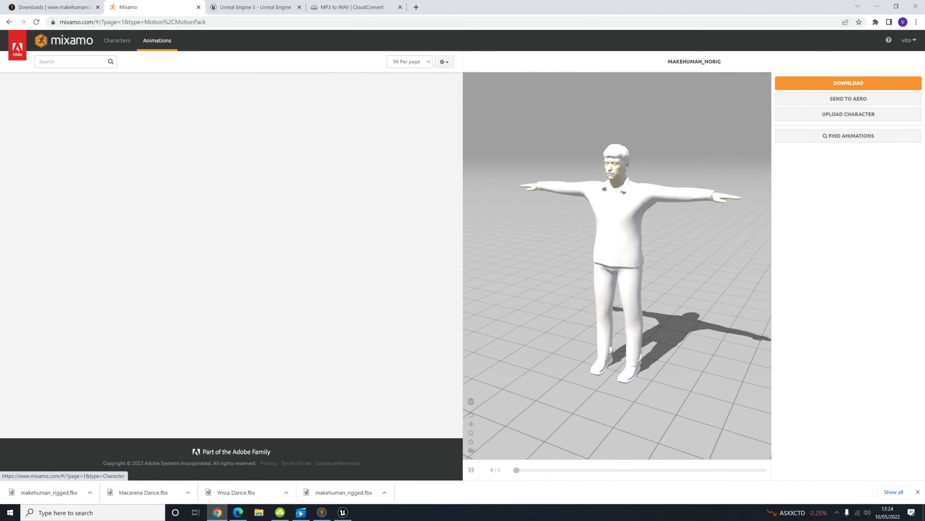
pyautogui.click(101, 61)
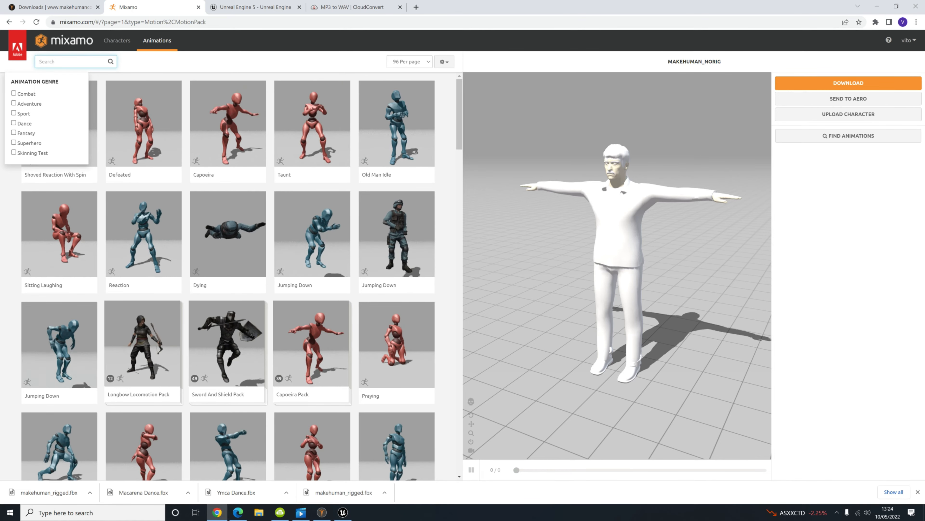
pyautogui.write('ymca')
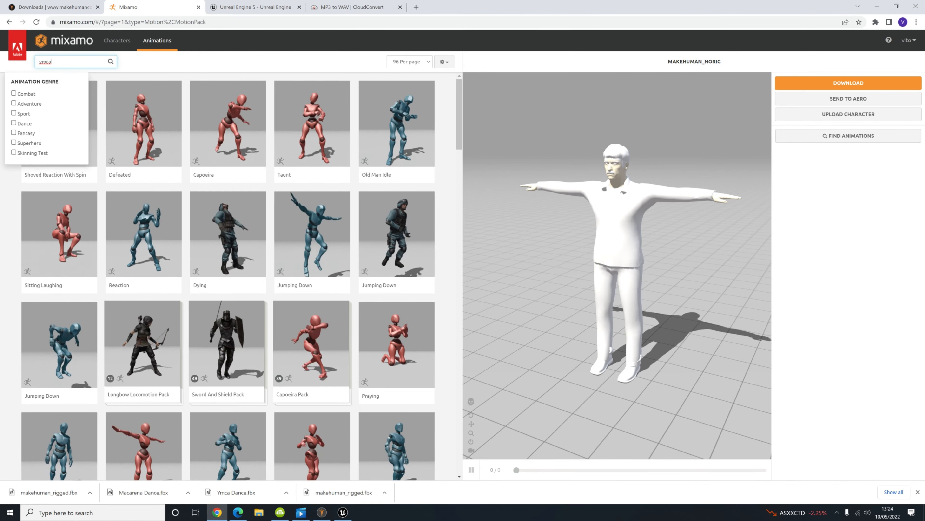
pyautogui.press('Return')
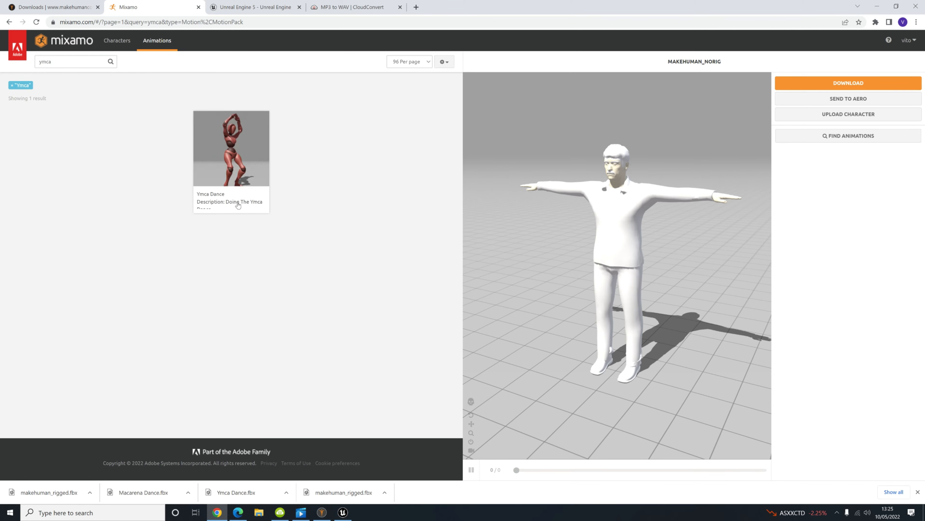
pyautogui.click(232, 153)
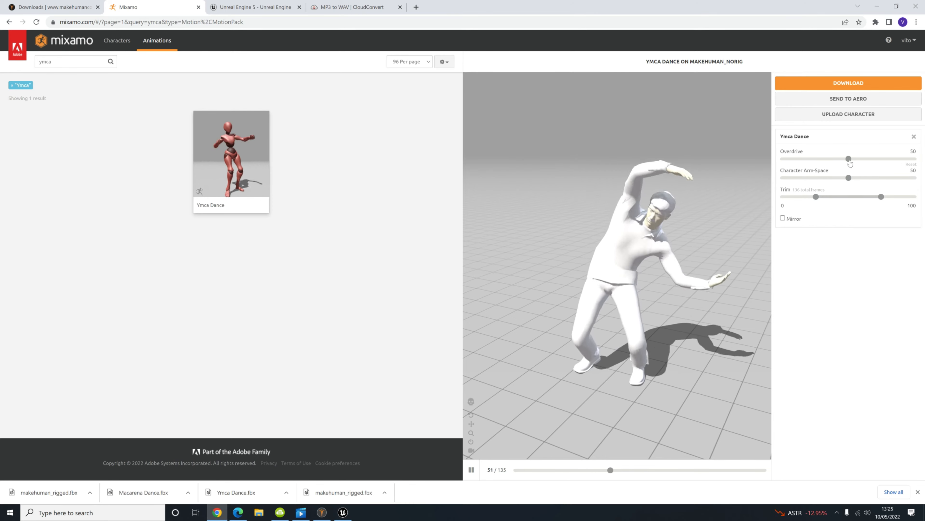
pyautogui.moveTo(848, 159); pyautogui.dragTo(887, 159)
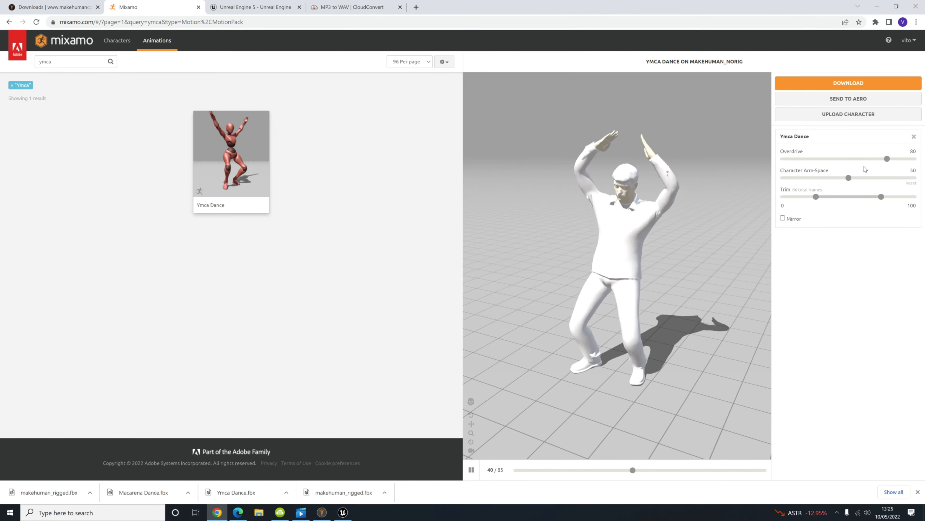
pyautogui.moveTo(887, 158); pyautogui.dragTo(854, 170)
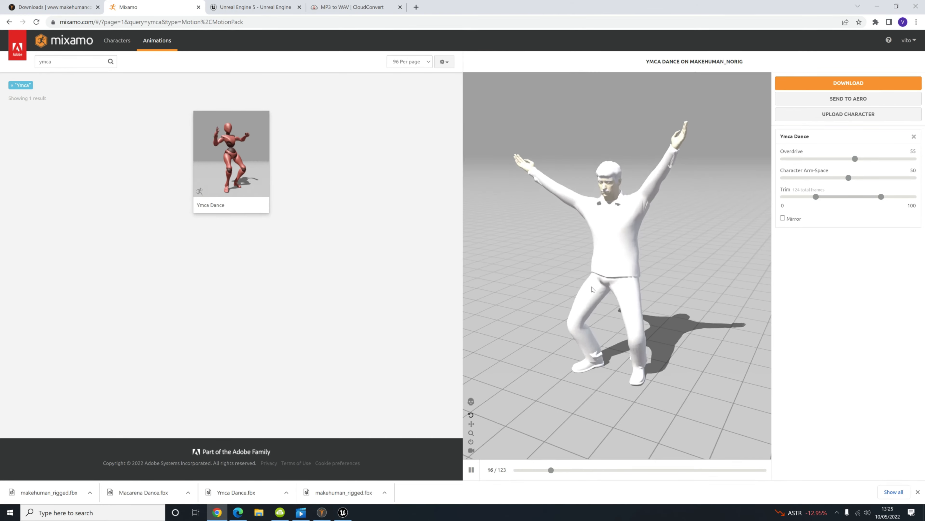
# Configure the Ymca Dance download as FBX Binary without skin, at 60 frames per second and with no keyframe reduction.
pyautogui.click(849, 83)
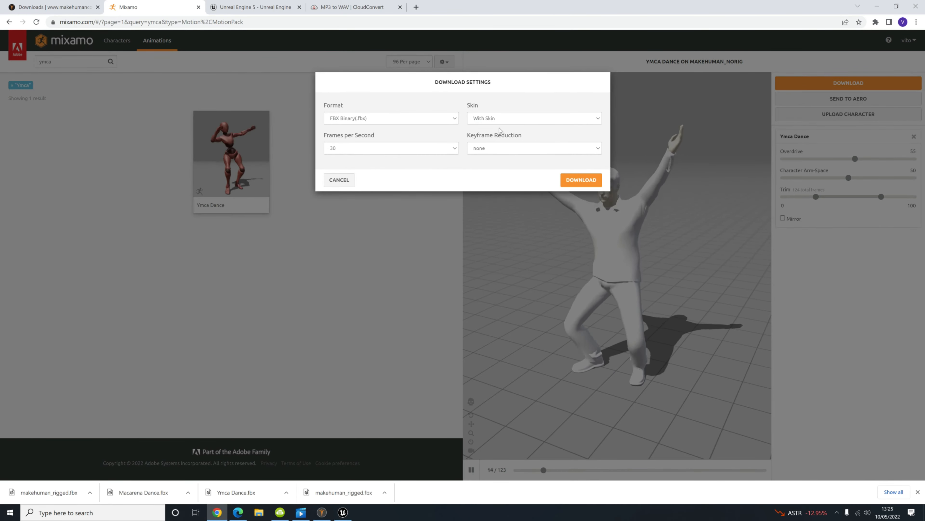
pyautogui.click(490, 118)
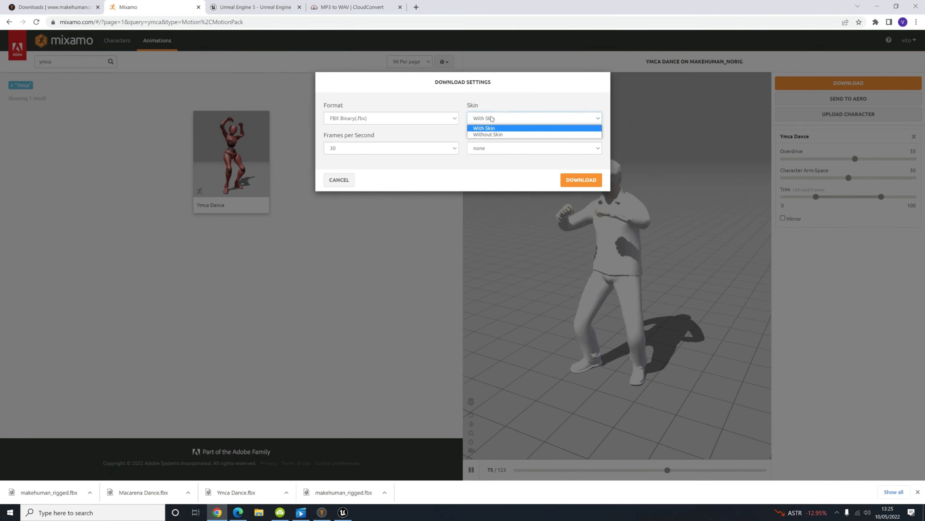
pyautogui.click(487, 135)
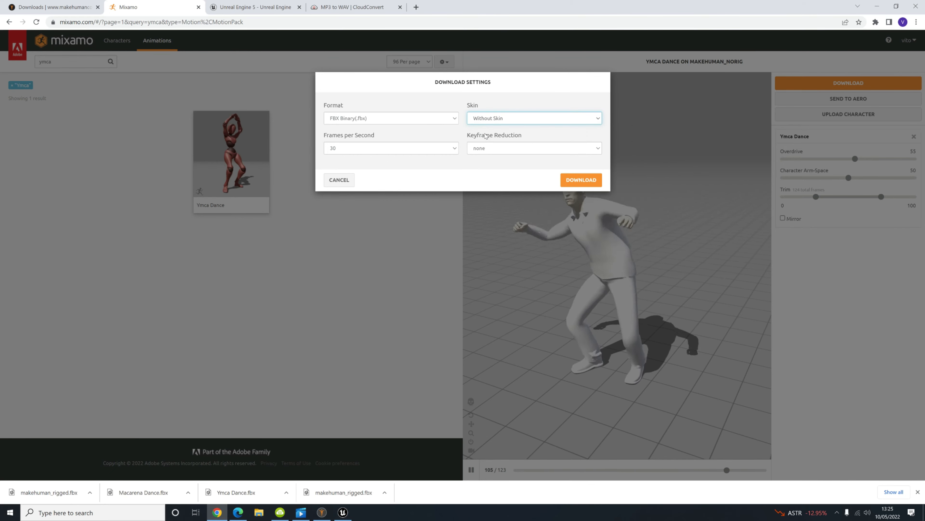
pyautogui.click(371, 147)
pyautogui.click(352, 164)
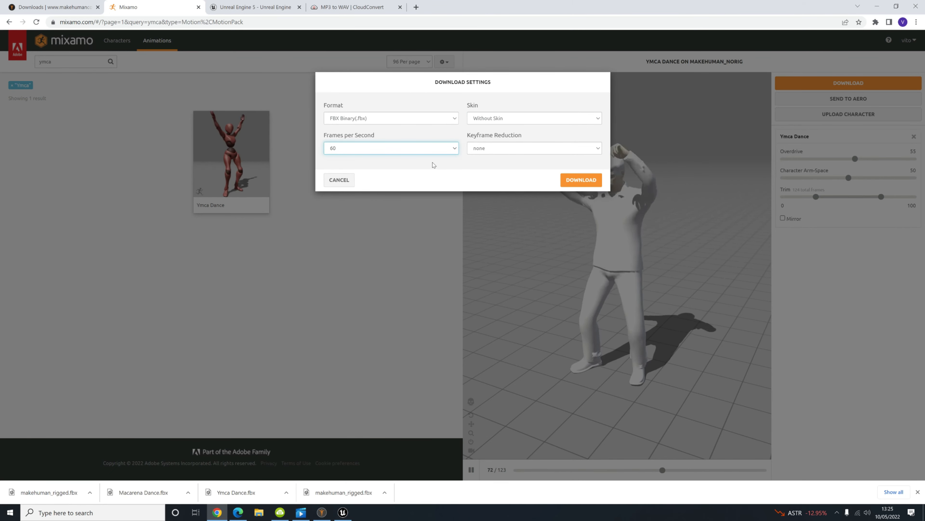
pyautogui.click(475, 148)
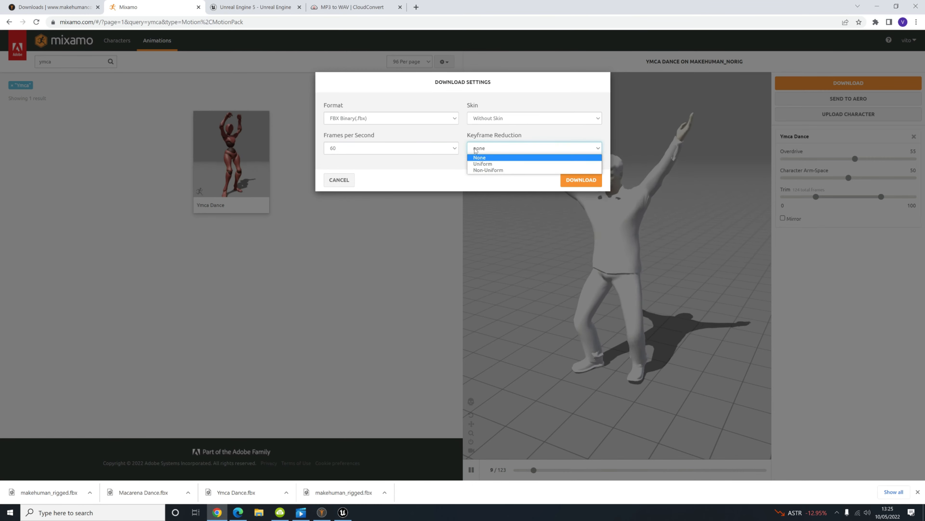
pyautogui.click(479, 138)
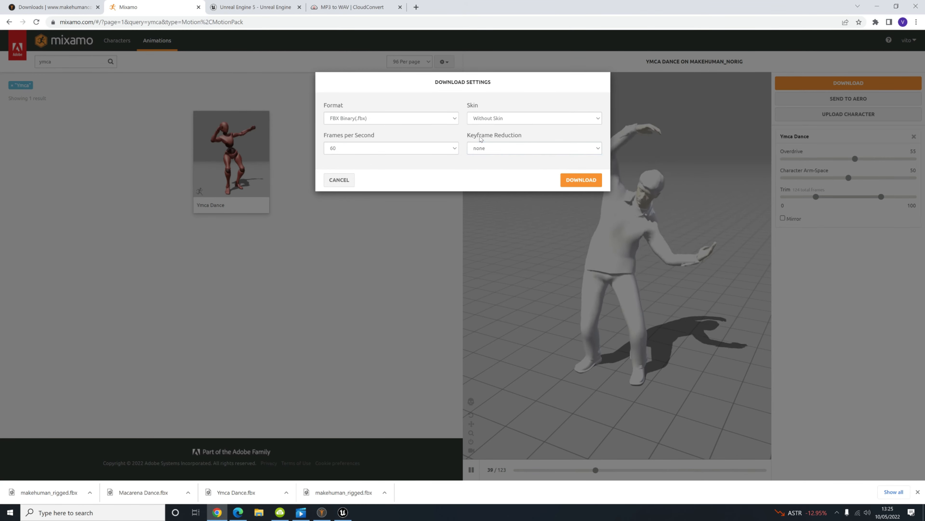
# Download the Ymca Dance animation, replacing the existing Ymca Dance.fbx in the H: drive's characters folder.
pyautogui.click(569, 178)
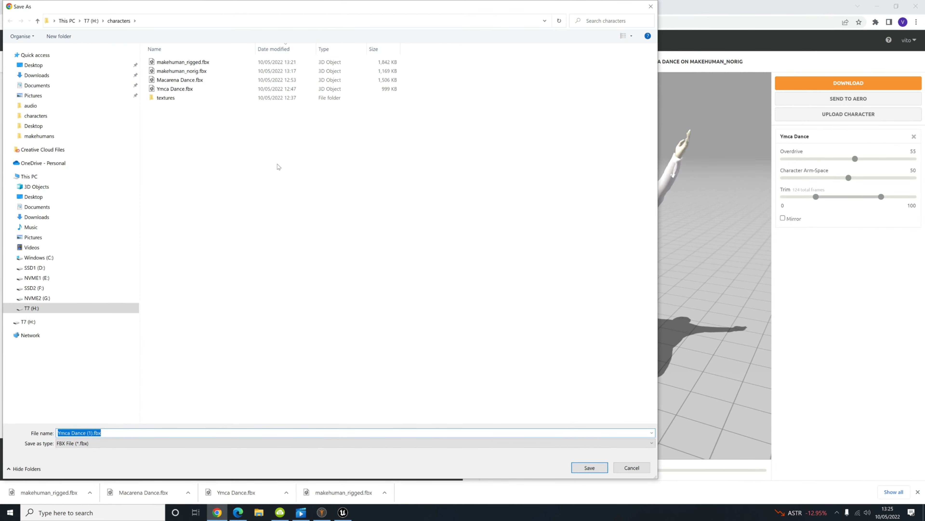
pyautogui.click(172, 90)
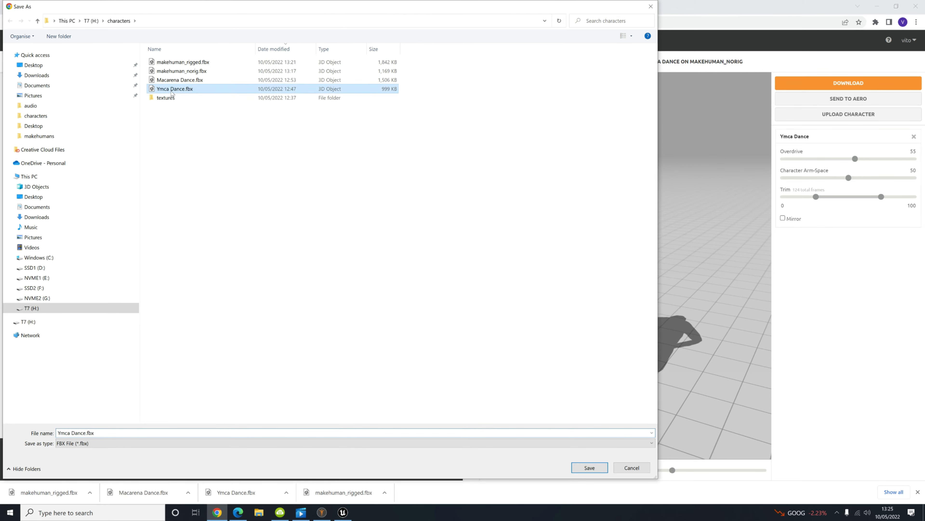
pyautogui.click(586, 467)
pyautogui.click(487, 259)
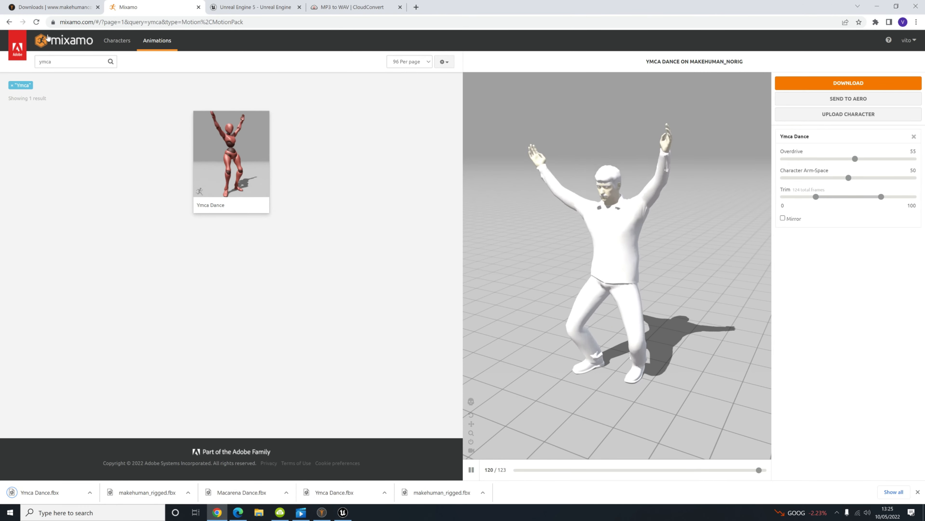
# Search the animations for macarena and apply Macarena Dance to the character.
pyautogui.doubleClick(62, 59)
pyautogui.write('ma')
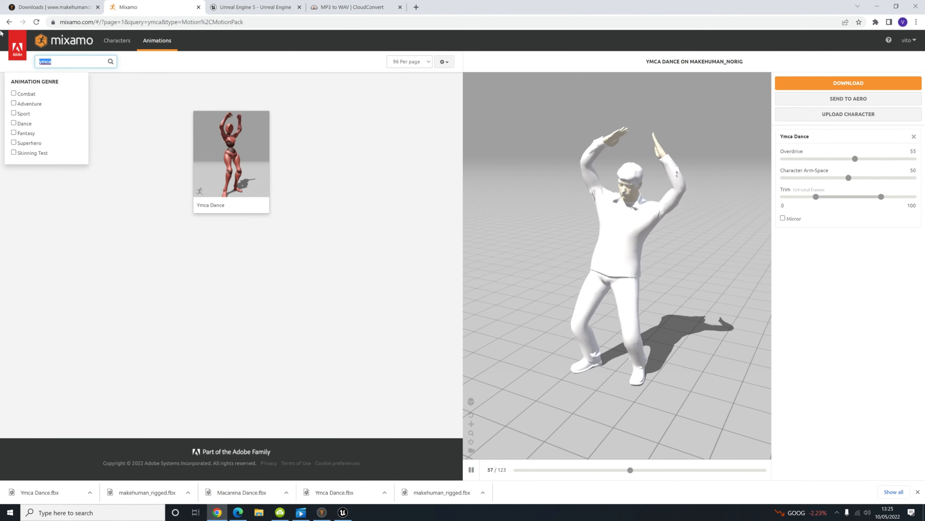
pyautogui.write('carena')
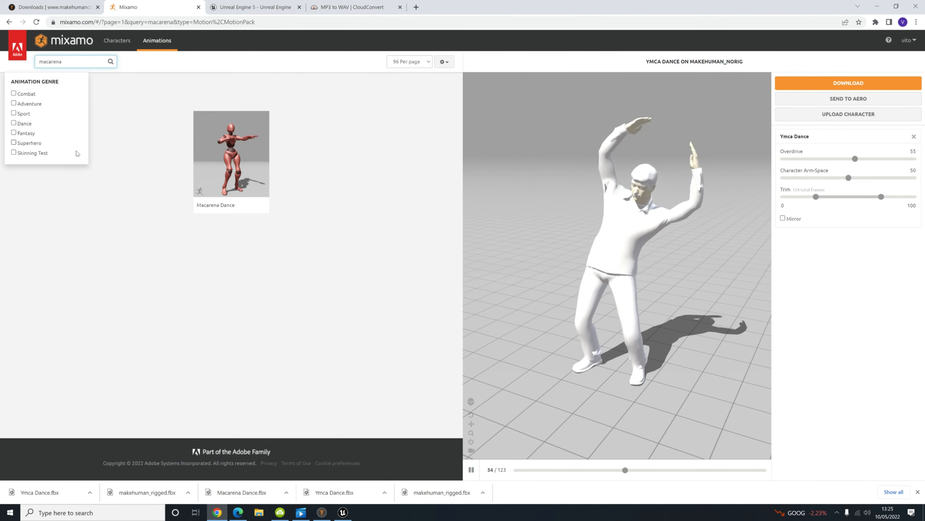
pyautogui.click(194, 153)
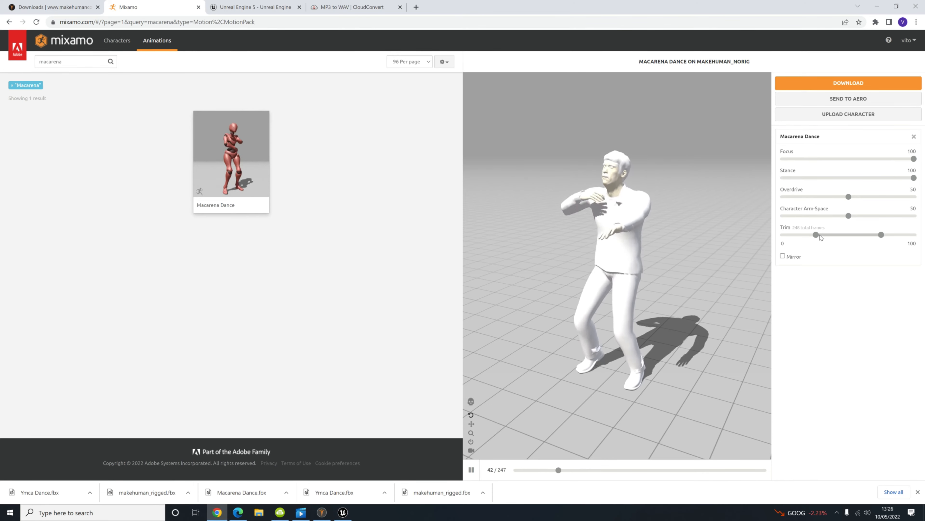
# Download Macarena Dance without skin at 60 frames per second, replacing the existing Macarena Dance.fbx in the characters folder.
pyautogui.click(848, 83)
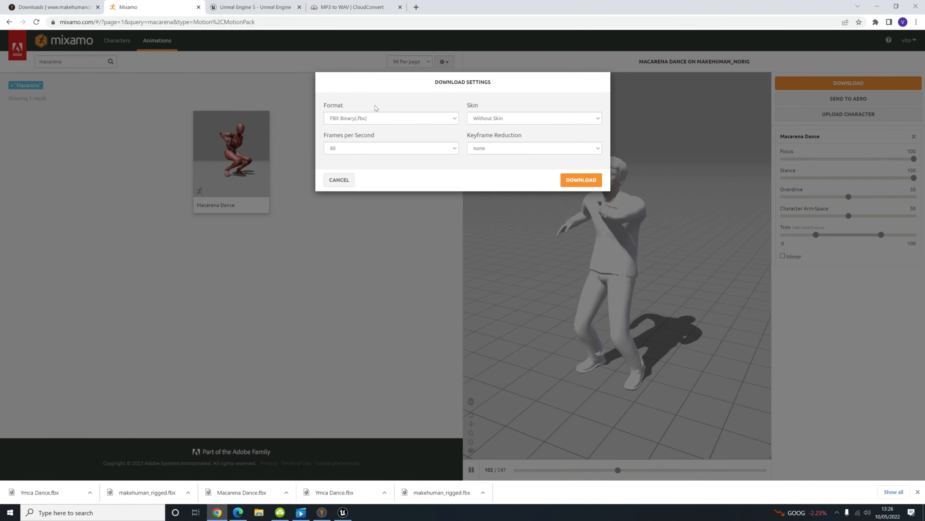
pyautogui.click(591, 180)
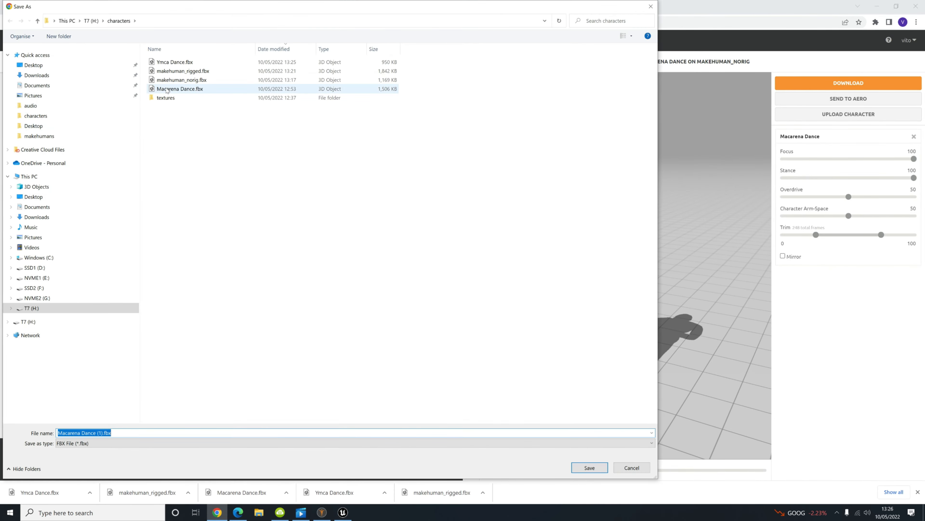
pyautogui.click(167, 90)
pyautogui.click(587, 469)
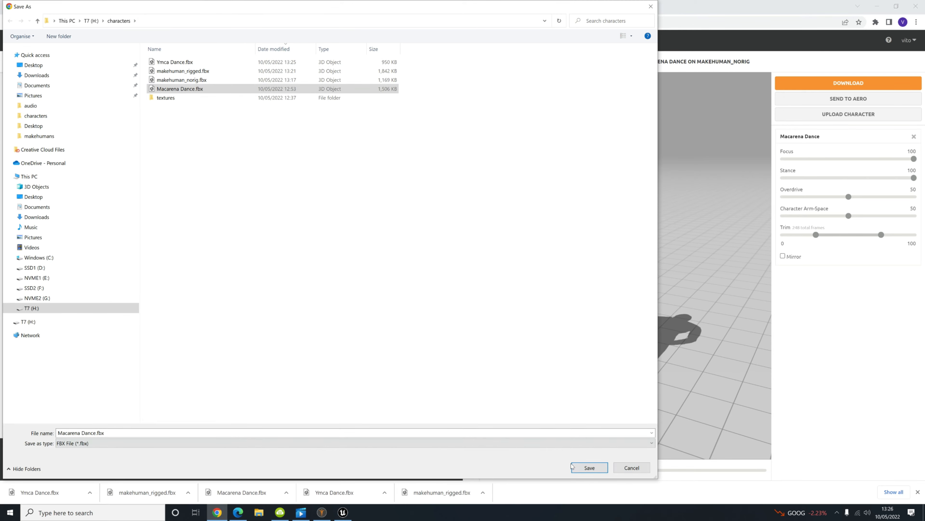
pyautogui.click(590, 467)
pyautogui.click(489, 259)
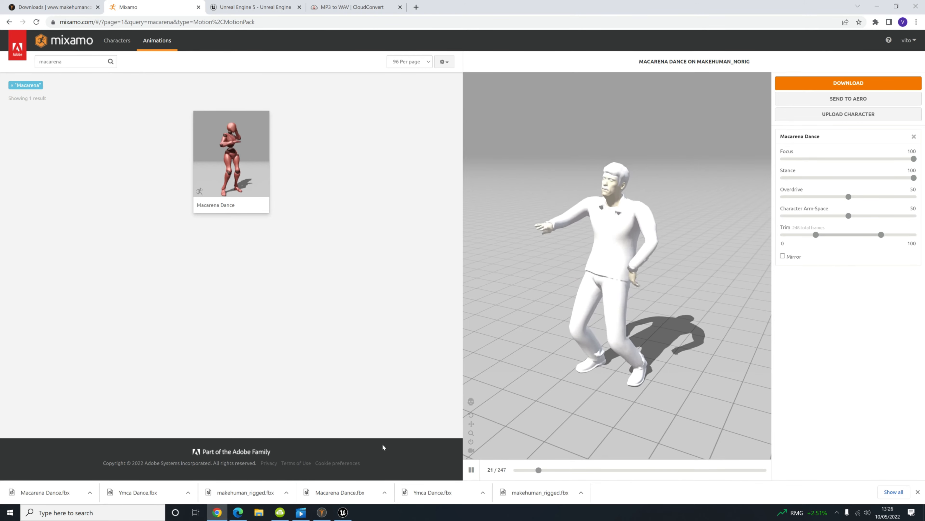
# Switch to Unreal Engine and import Macarena Dance.fbx into the makehuman folder using makehuman_rigged_Skeleton and the default animation options.
pyautogui.click(342, 512)
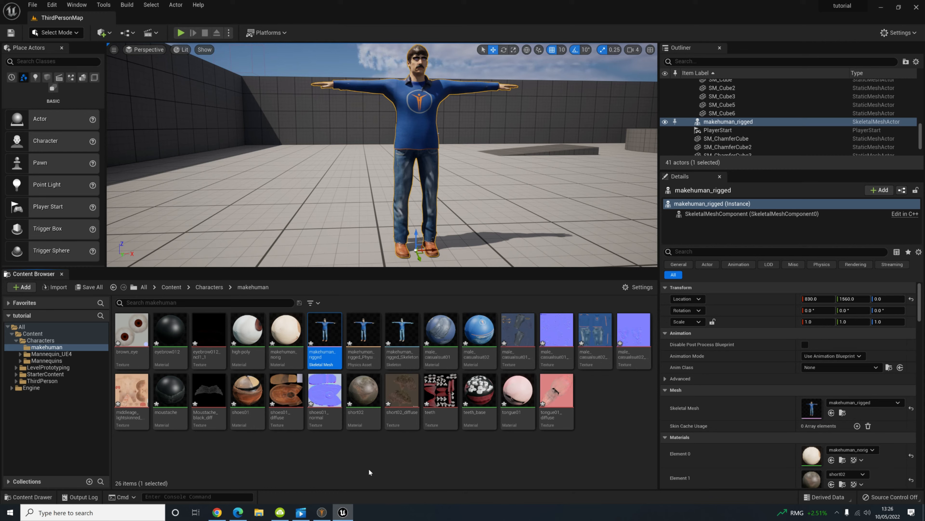
pyautogui.rightClick(435, 463)
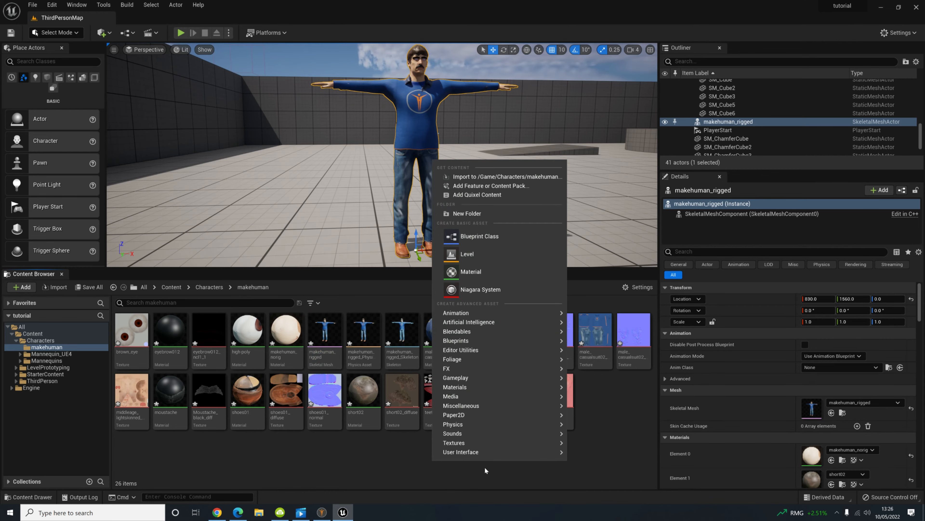
pyautogui.click(492, 176)
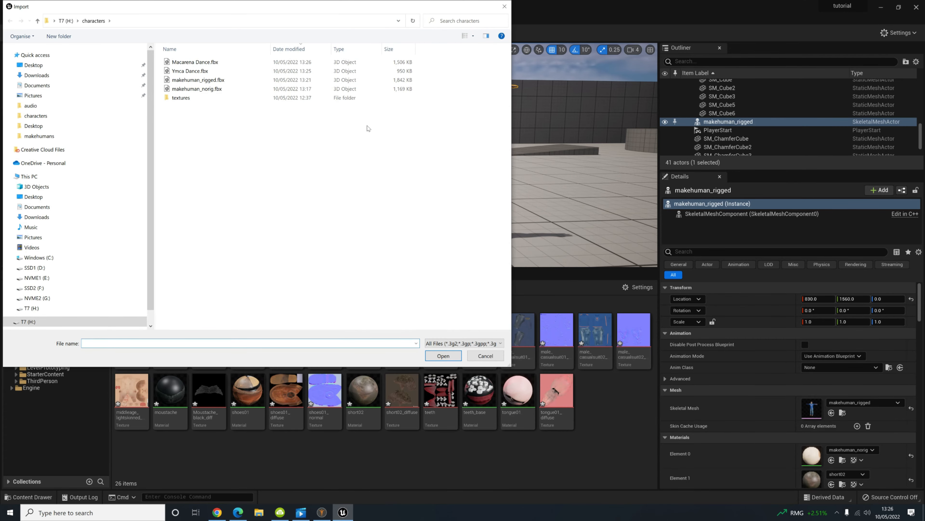
pyautogui.doubleClick(197, 62)
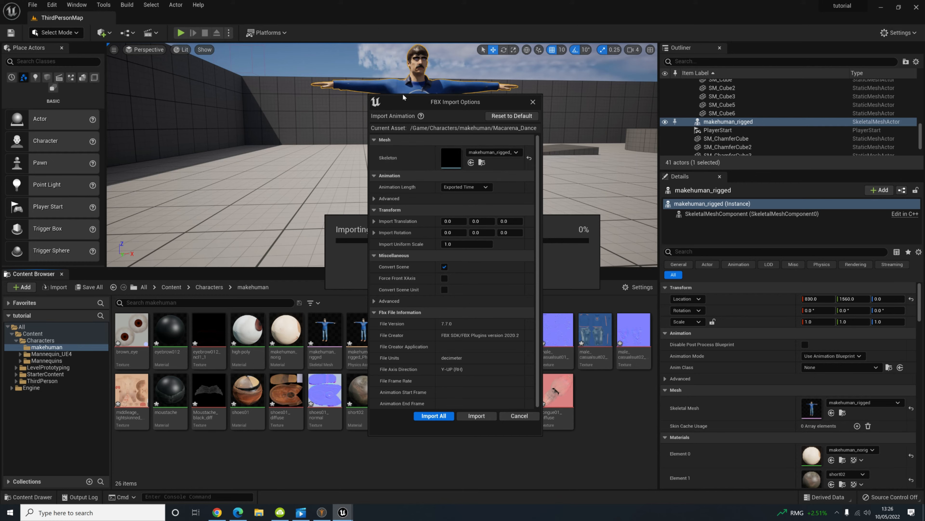
pyautogui.click(511, 153)
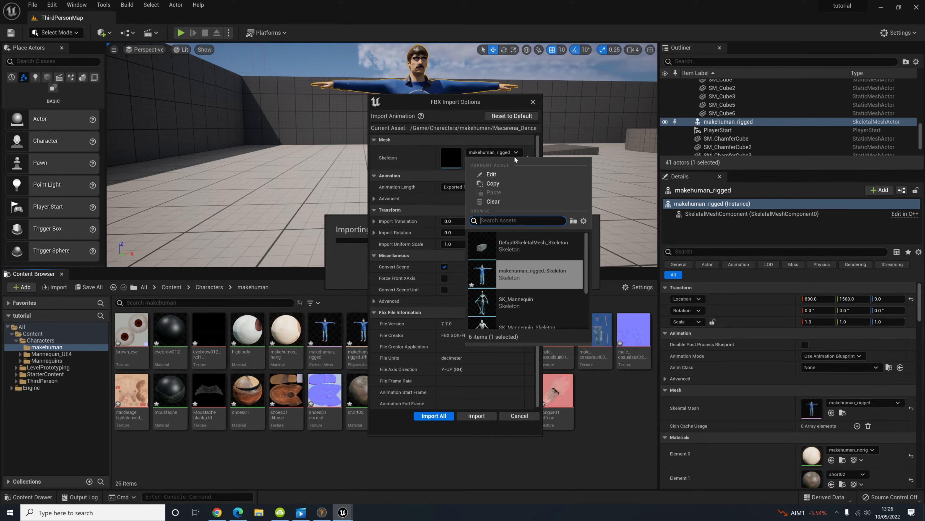
pyautogui.click(496, 139)
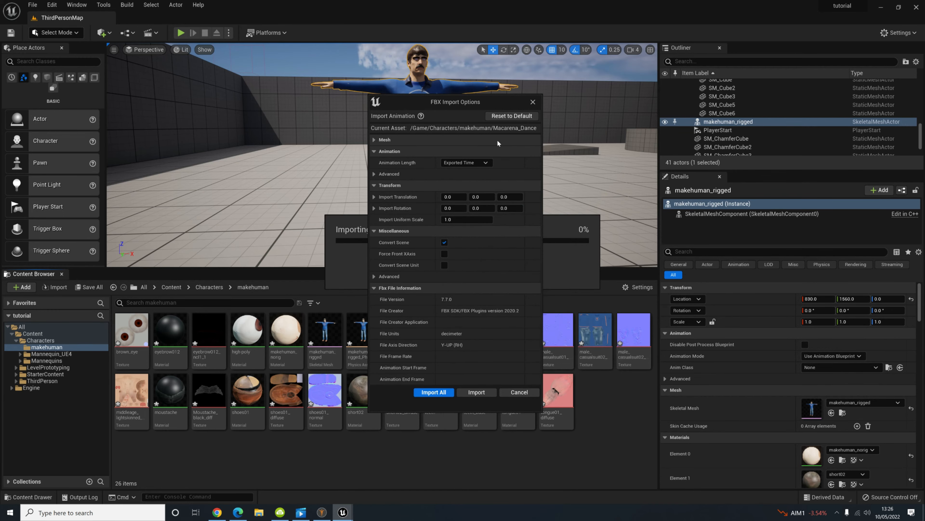
pyautogui.click(480, 141)
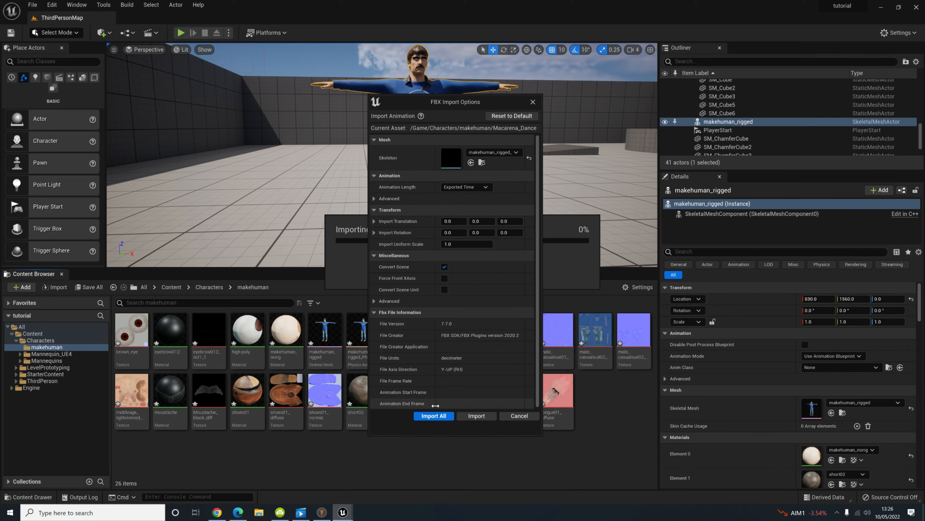
pyautogui.click(433, 415)
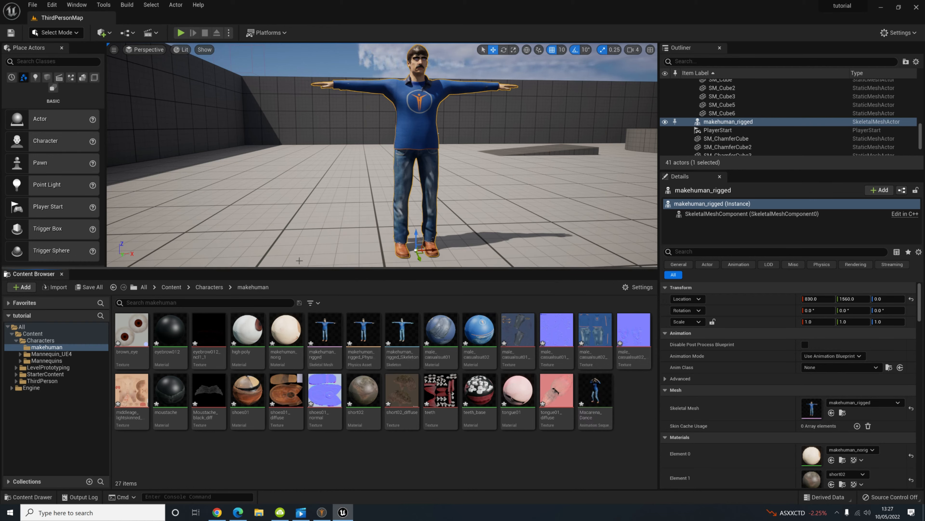
# Import Ymca Dance.fbx into the makehuman folder using makehuman_rigged_Skeleton and the default animation options.
pyautogui.rightClick(392, 441)
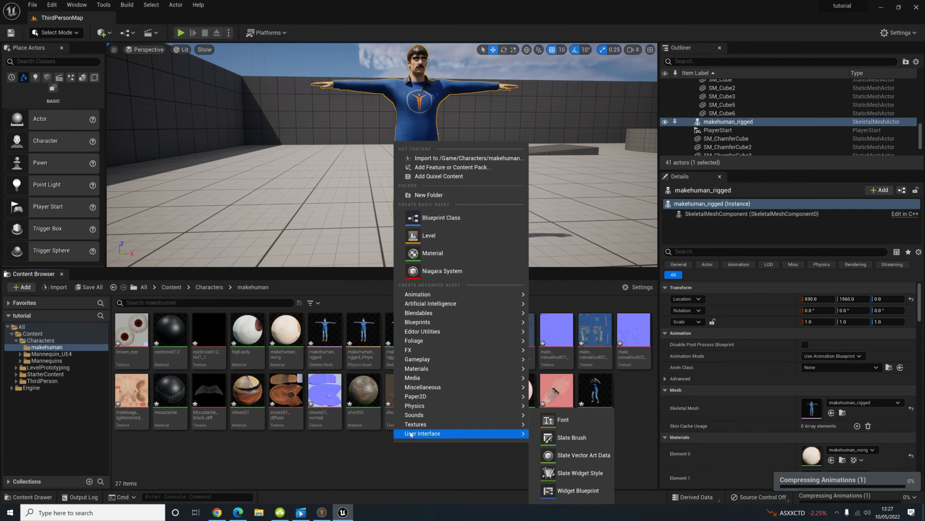
pyautogui.click(443, 158)
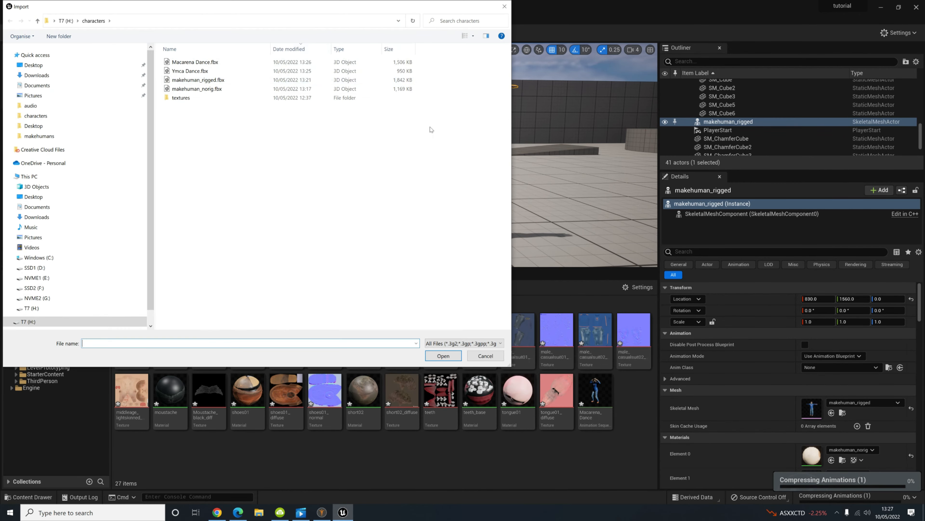
pyautogui.doubleClick(224, 71)
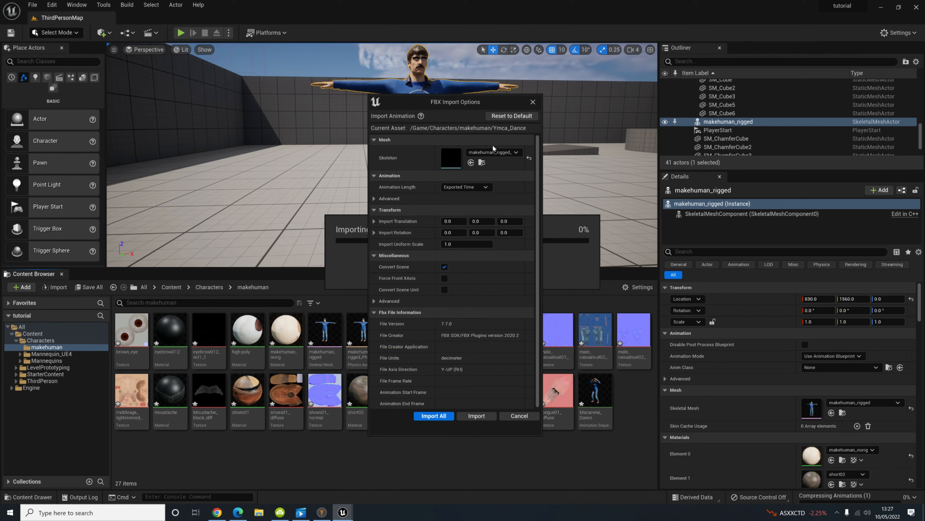
pyautogui.click(508, 153)
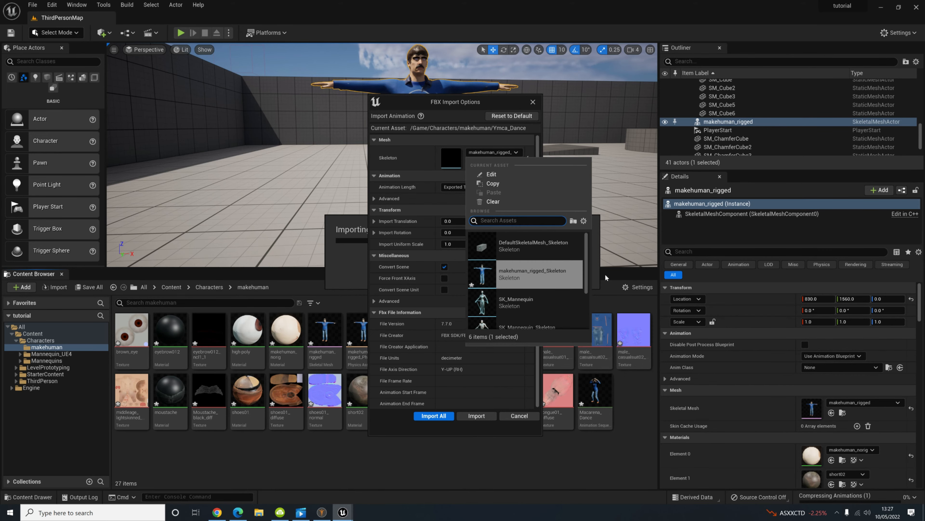
pyautogui.click(576, 272)
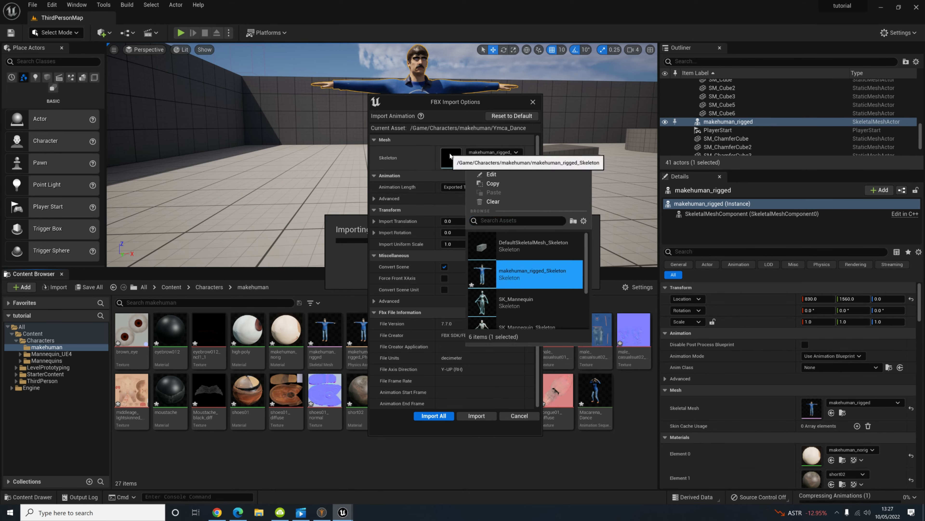
pyautogui.click(456, 140)
pyautogui.click(457, 141)
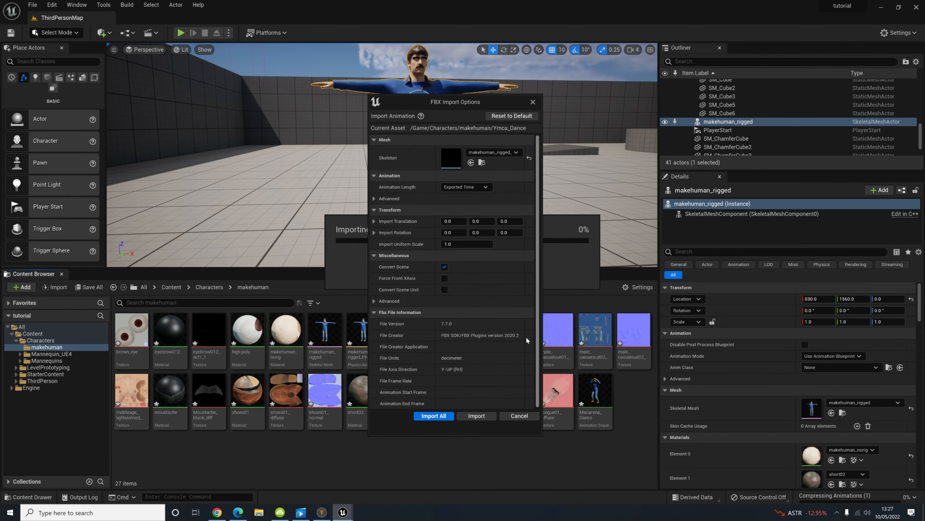
pyautogui.click(433, 415)
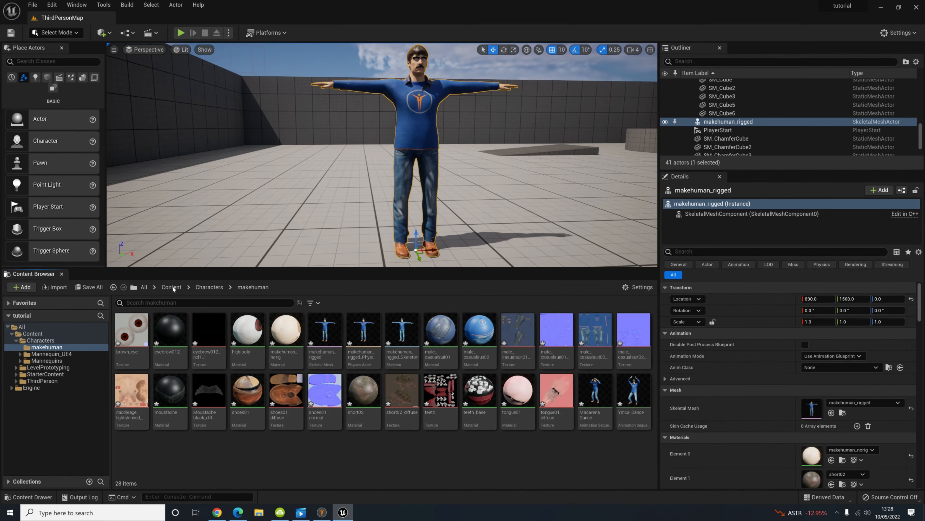
# Switch to File Explorer and open the textures folder inside the H: drive's characters folder.
pyautogui.click(259, 512)
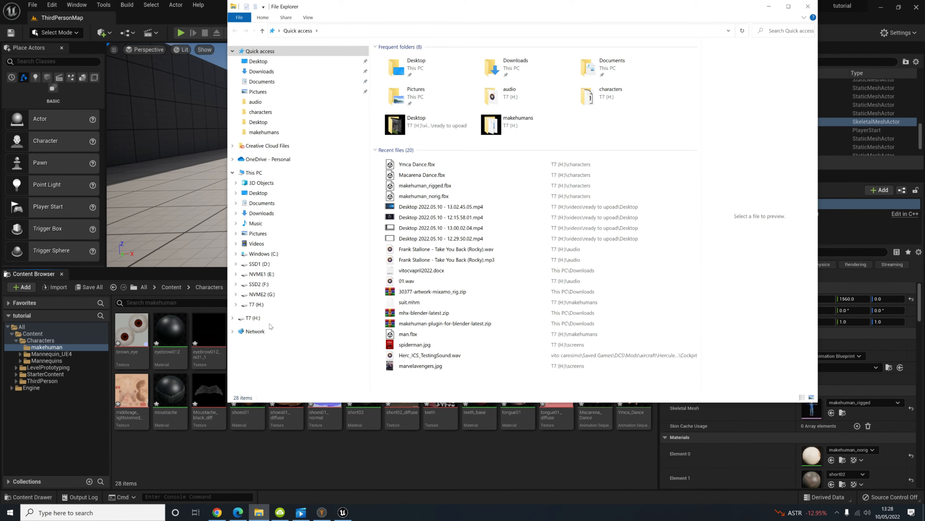
pyautogui.click(282, 317)
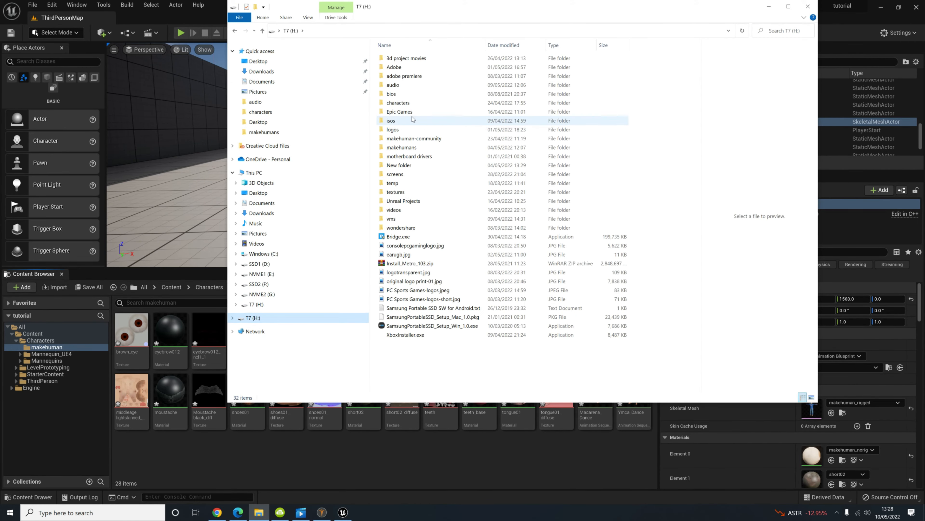
pyautogui.doubleClick(420, 104)
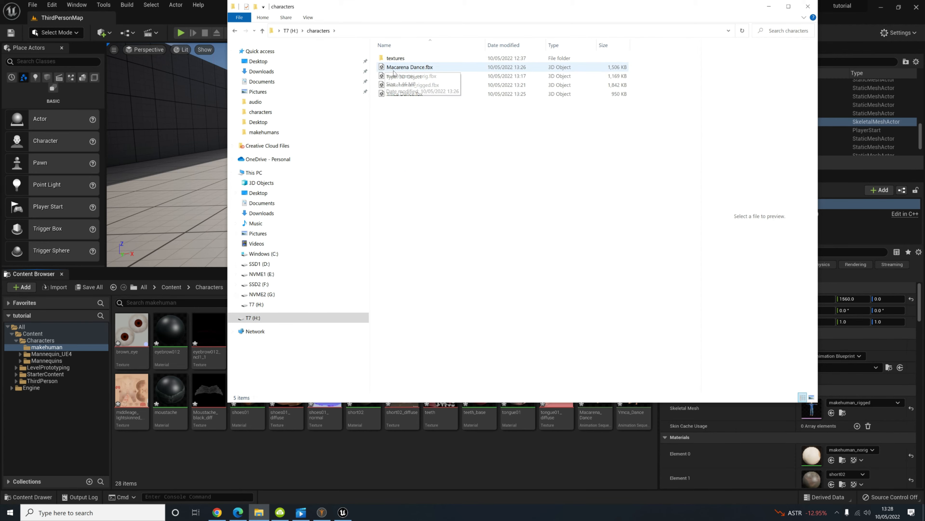
pyautogui.click(395, 58)
pyautogui.doubleClick(394, 58)
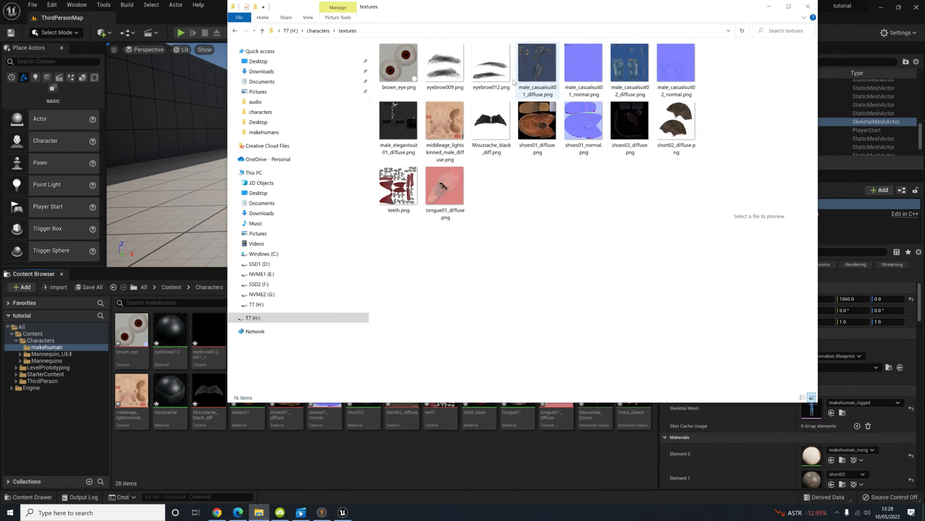
# Close File Explorer and add a level sequence named ymca in Unreal Engine's Content folder.
pyautogui.click(808, 6)
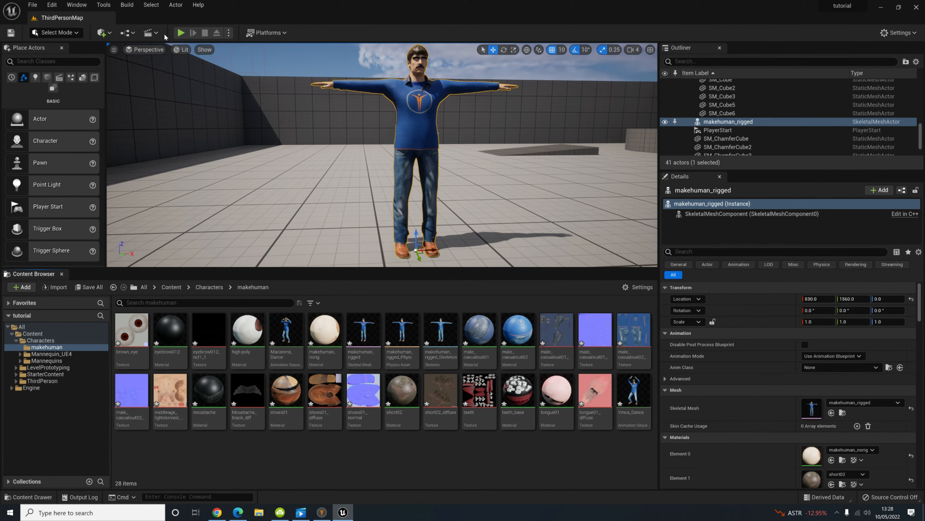
pyautogui.click(152, 32)
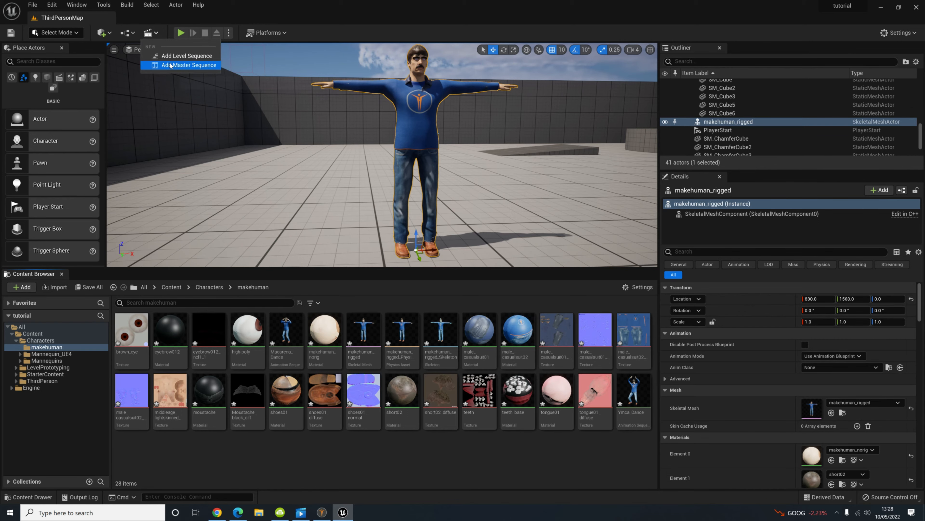
pyautogui.click(196, 56)
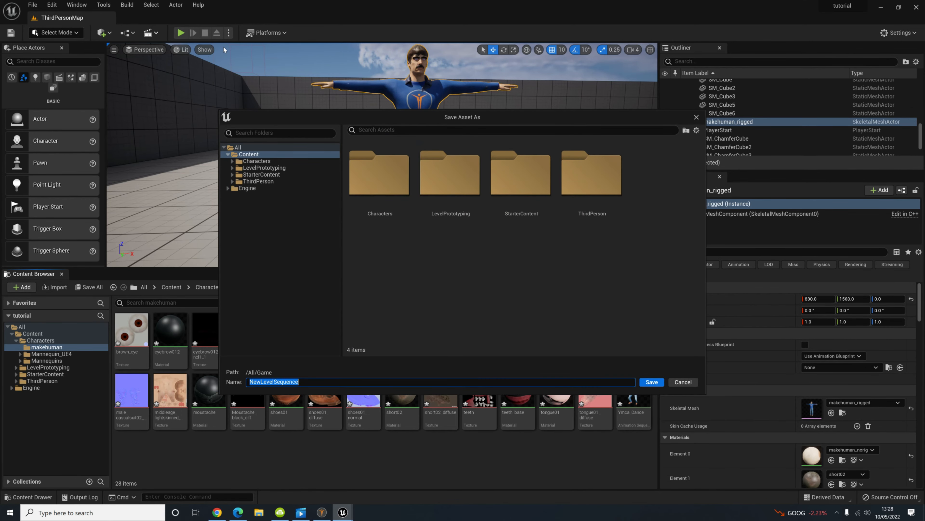
pyautogui.write('ymca')
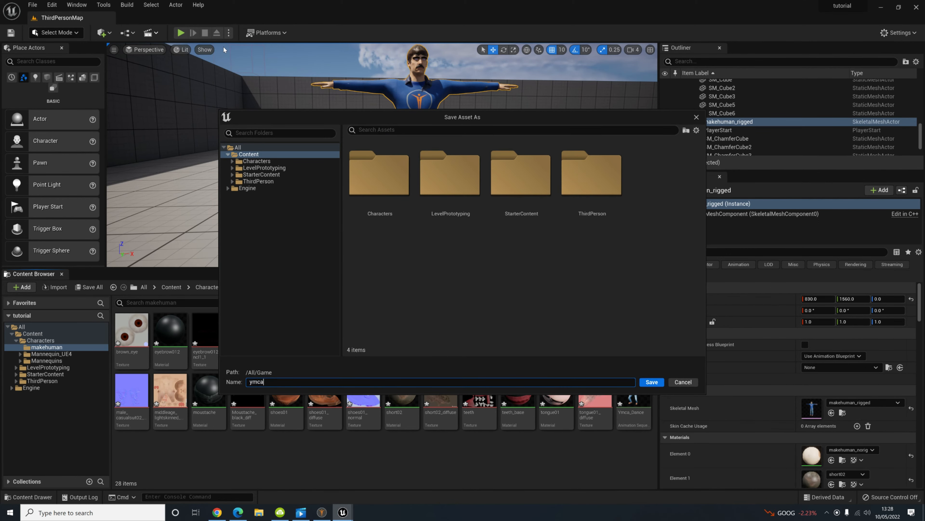
pyautogui.press('Return')
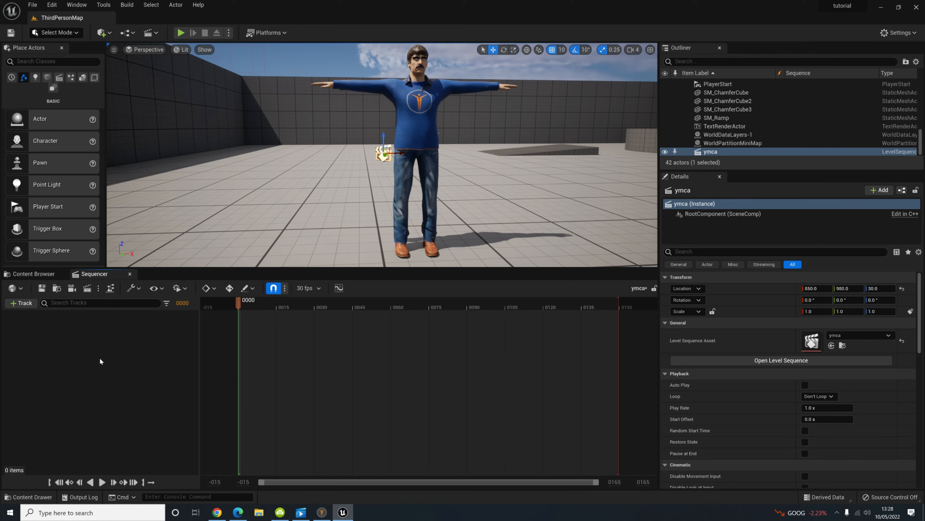
# Play the empty ymca sequence briefly and move the playhead back to frame 0001.
pyautogui.click(337, 350)
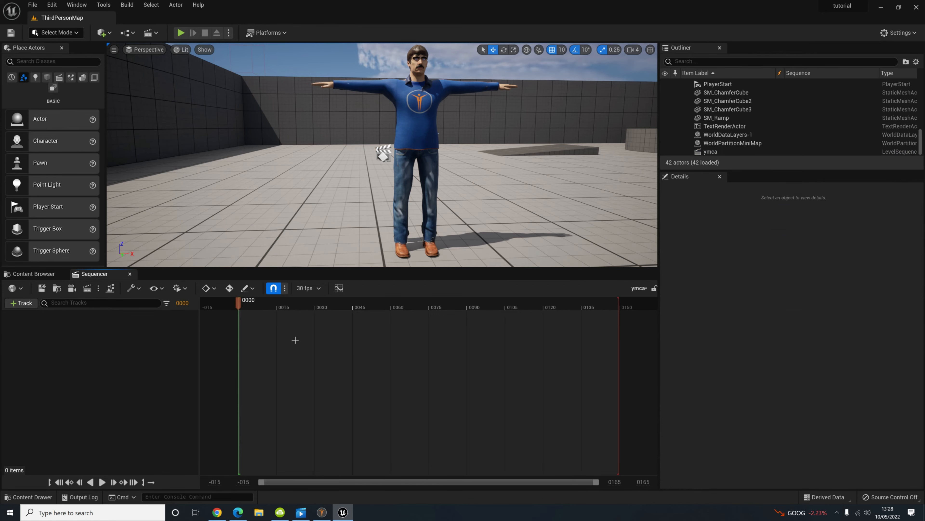
pyautogui.press('space')
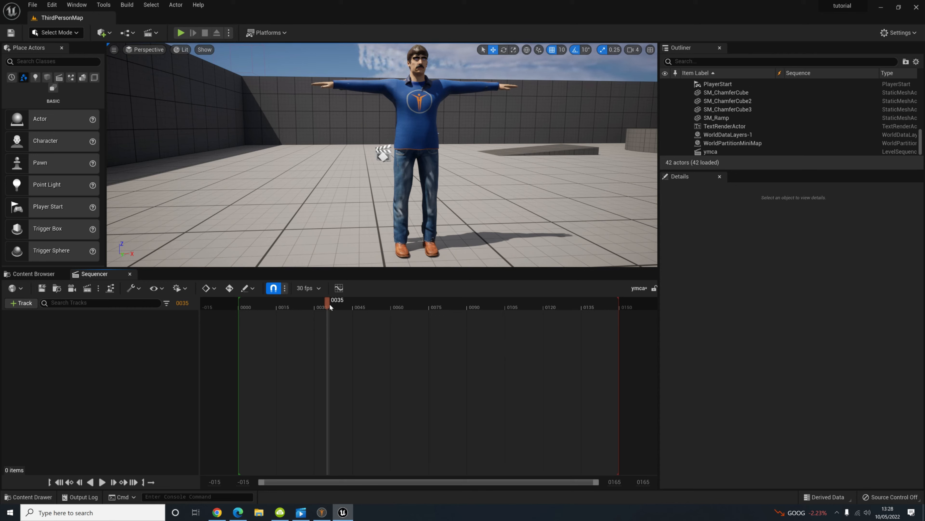
pyautogui.moveTo(331, 307); pyautogui.dragTo(261, 307)
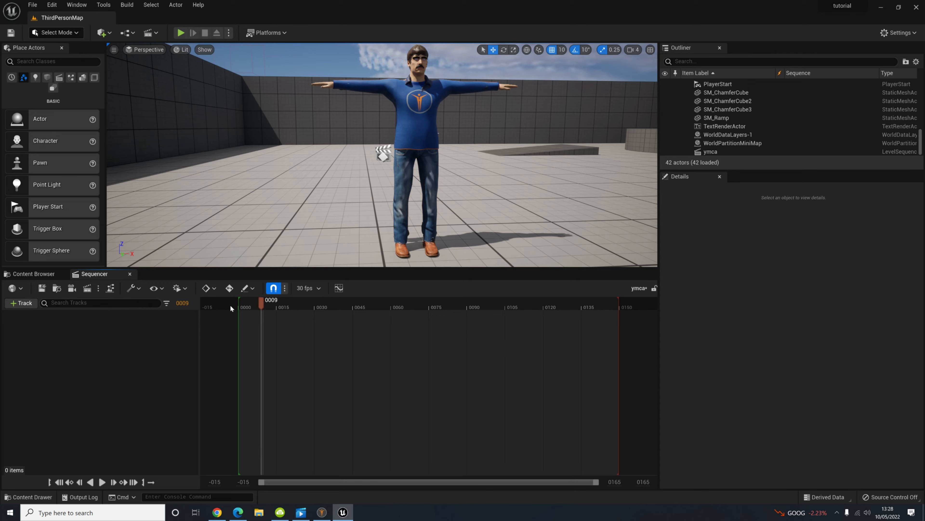
pyautogui.click(237, 305)
pyautogui.click(242, 303)
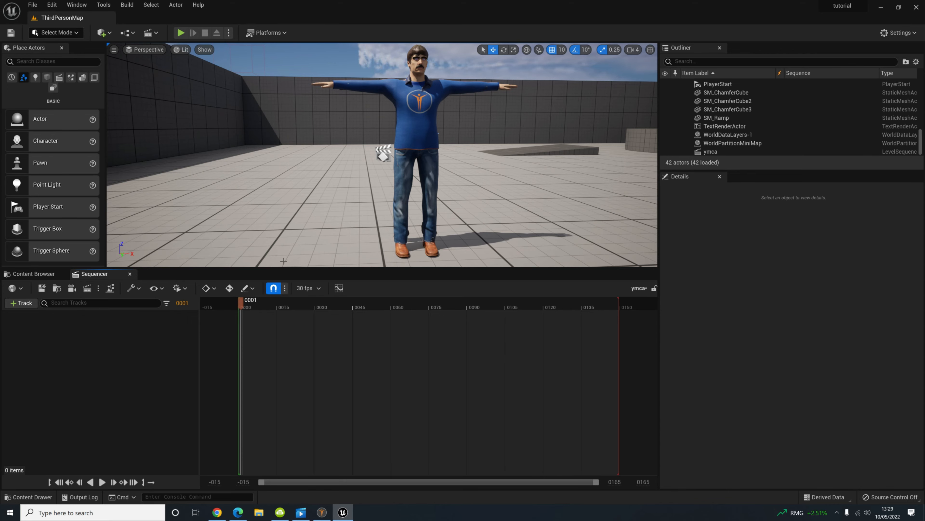
# Set the ymca sequence's display rate to 60 fps and show its time as seconds.
pyautogui.click(304, 289)
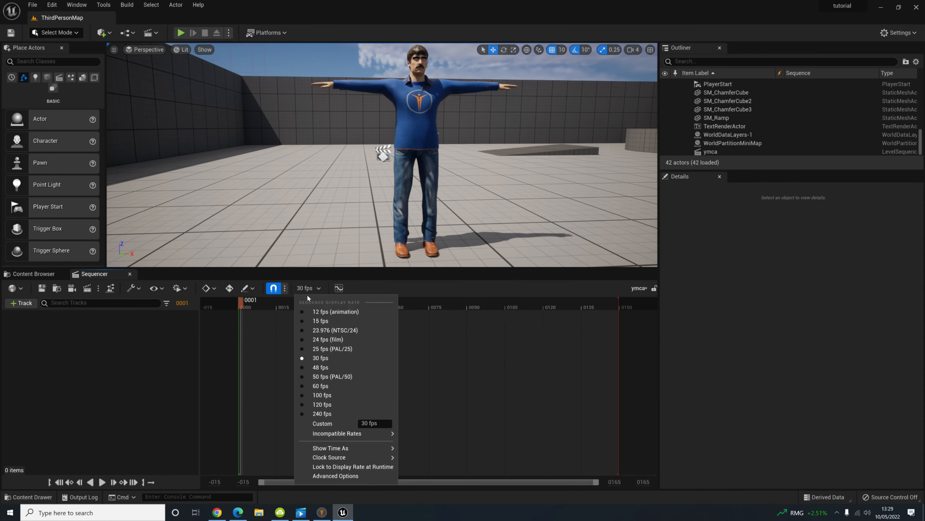
pyautogui.click(313, 386)
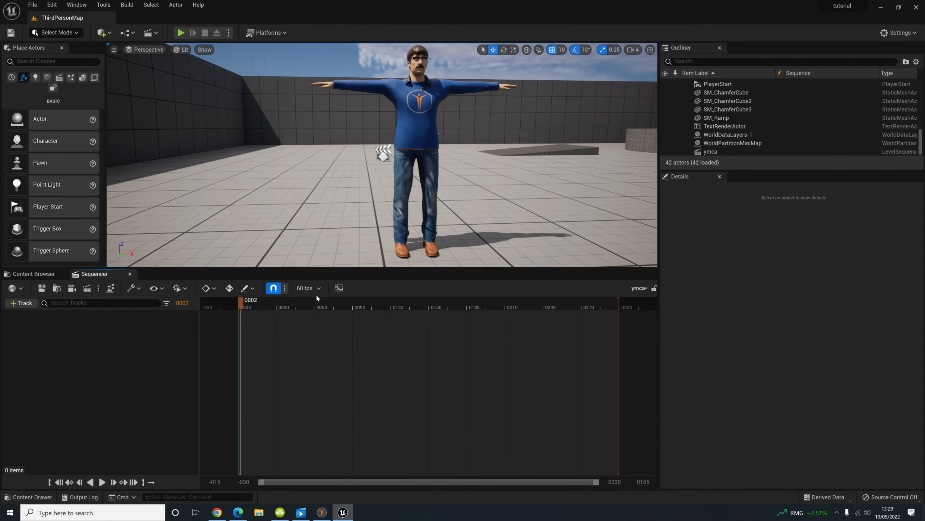
pyautogui.click(319, 288)
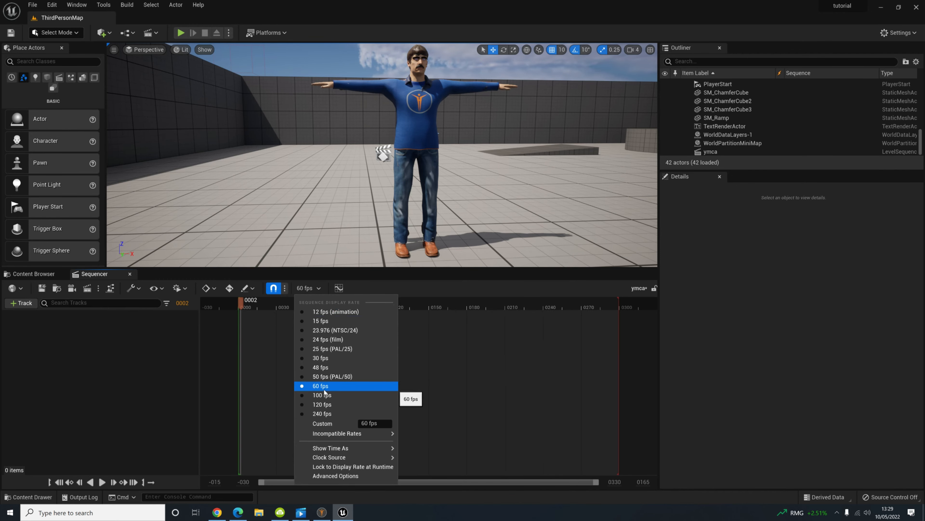
pyautogui.moveTo(364, 448)
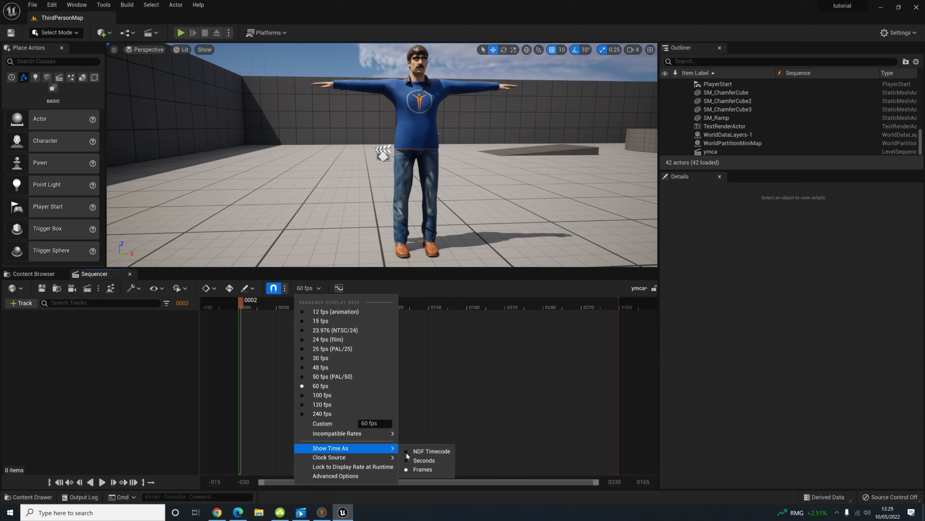
pyautogui.click(419, 460)
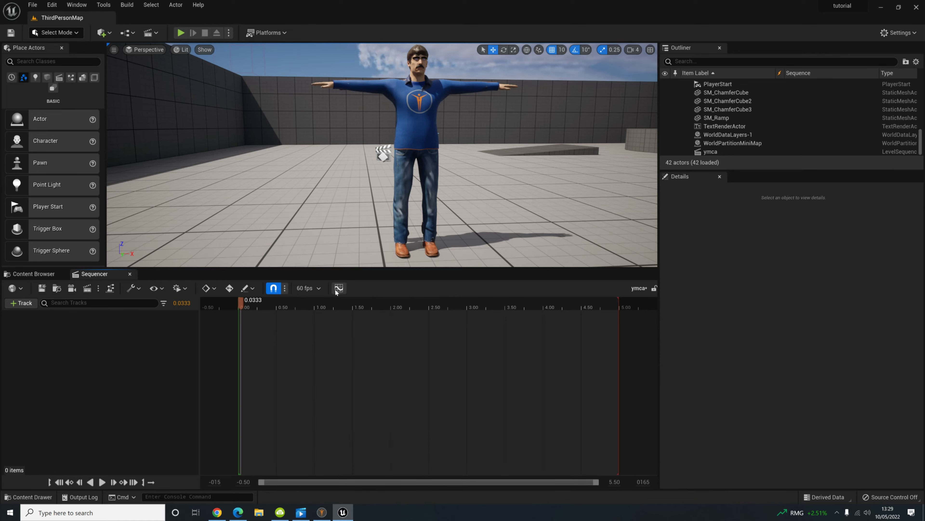
pyautogui.click(318, 288)
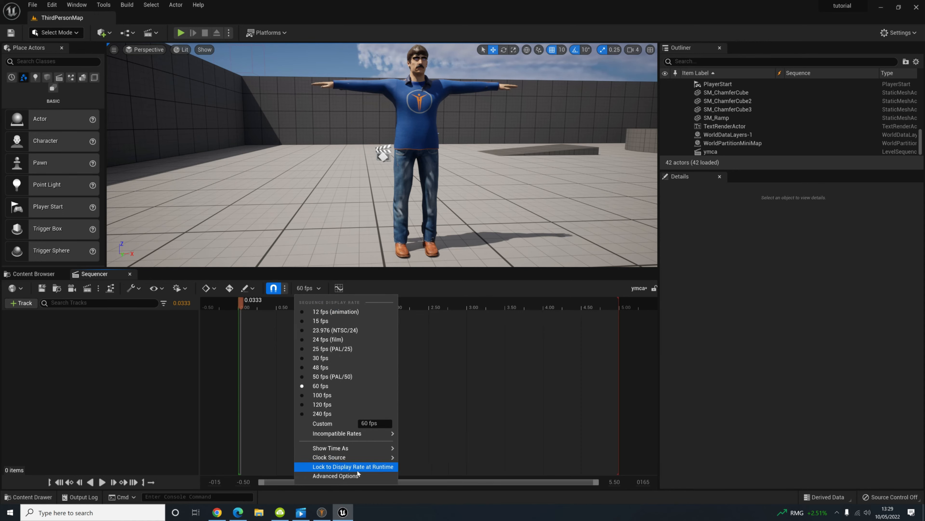
pyautogui.moveTo(378, 447)
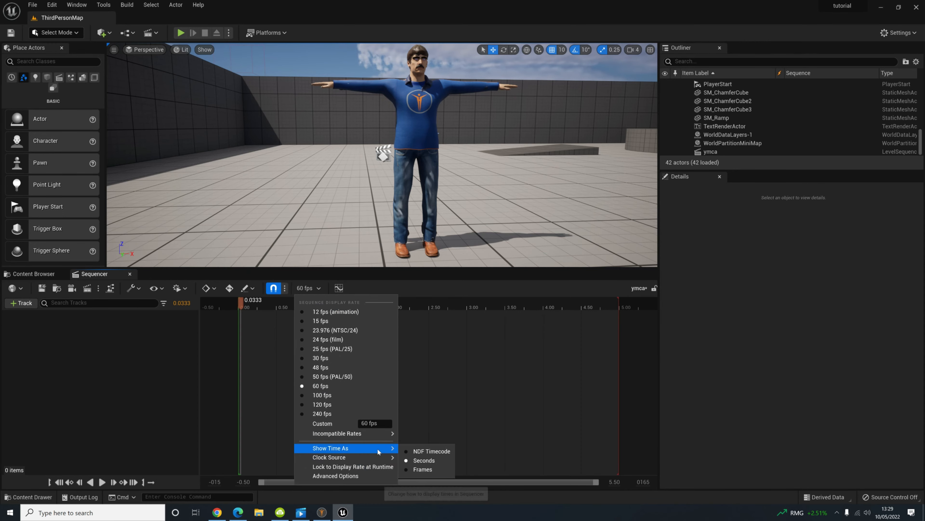
pyautogui.click(558, 435)
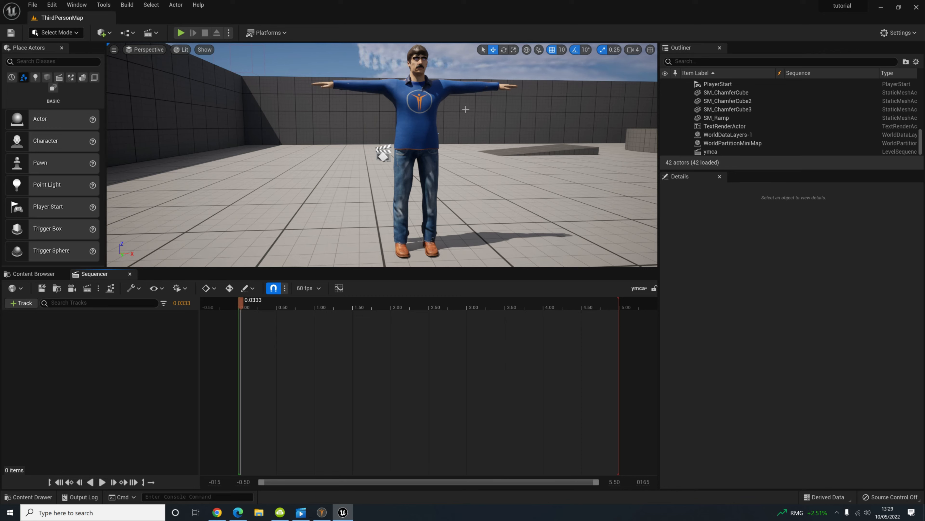
# Add the makehuman_rigged character from the level to the ymca sequence as an actor track.
pyautogui.click(421, 101)
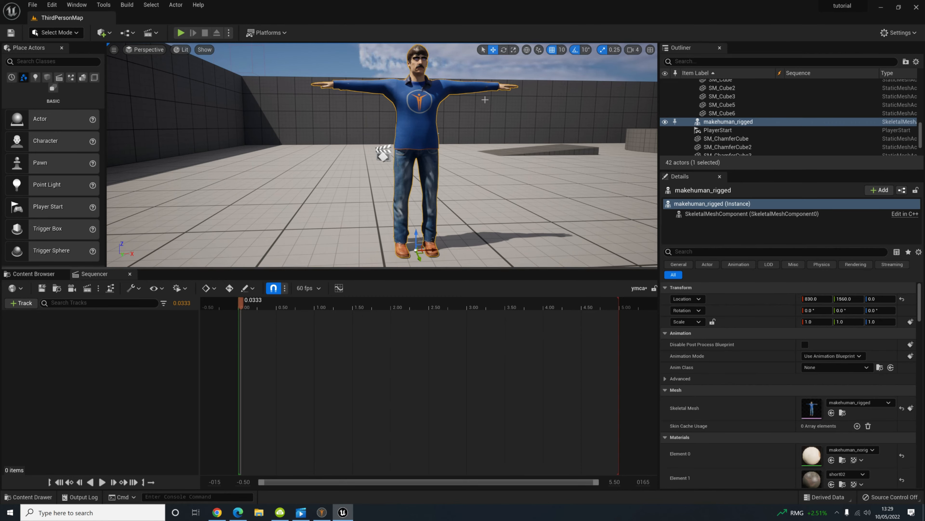
pyautogui.click(31, 303)
pyautogui.moveTo(54, 316)
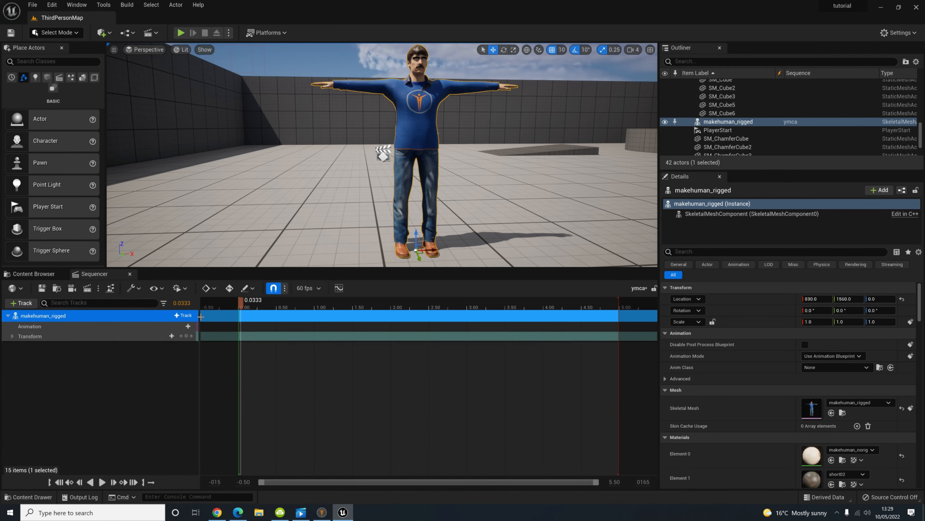
pyautogui.click(202, 318)
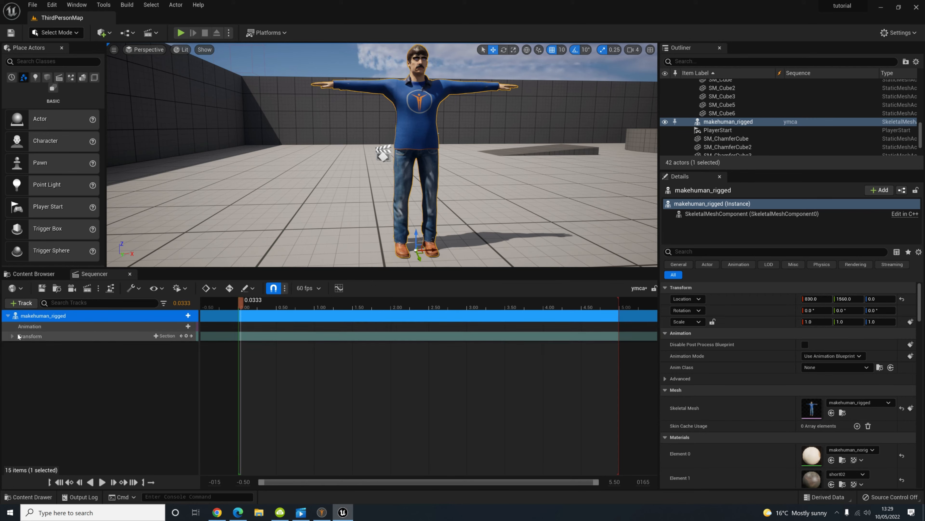
# Add the Ymca_Dance animation at 0.00 on makehuman_rigged's animation track and play the sequence to preview it.
pyautogui.press('e')
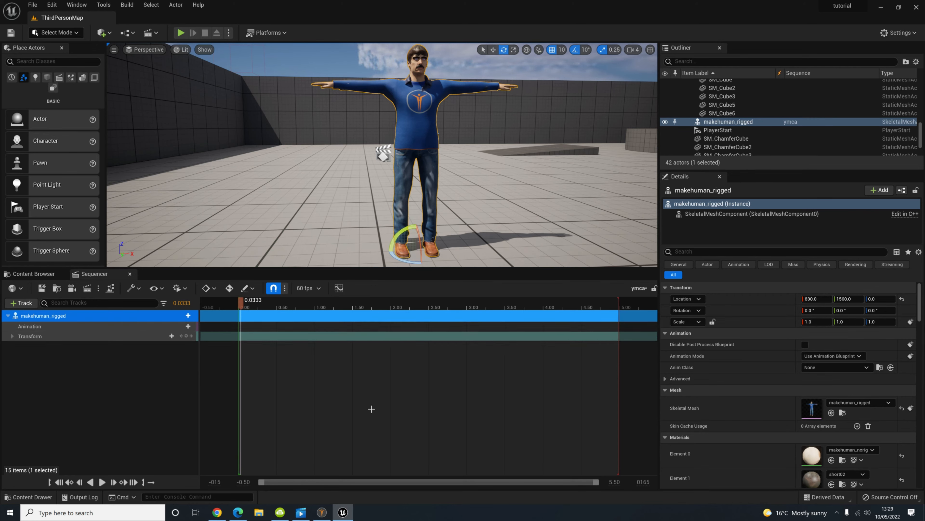
pyautogui.press('space')
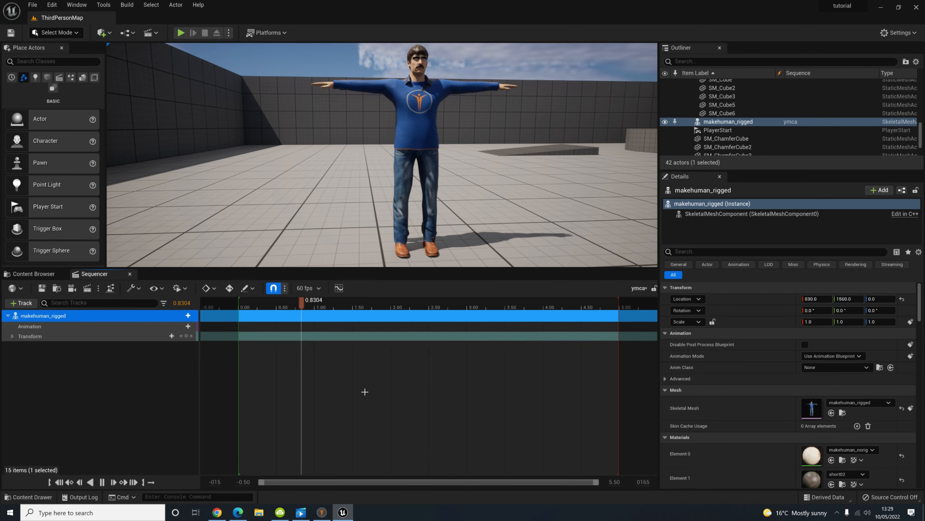
pyautogui.click(349, 304)
pyautogui.moveTo(349, 303); pyautogui.dragTo(239, 310)
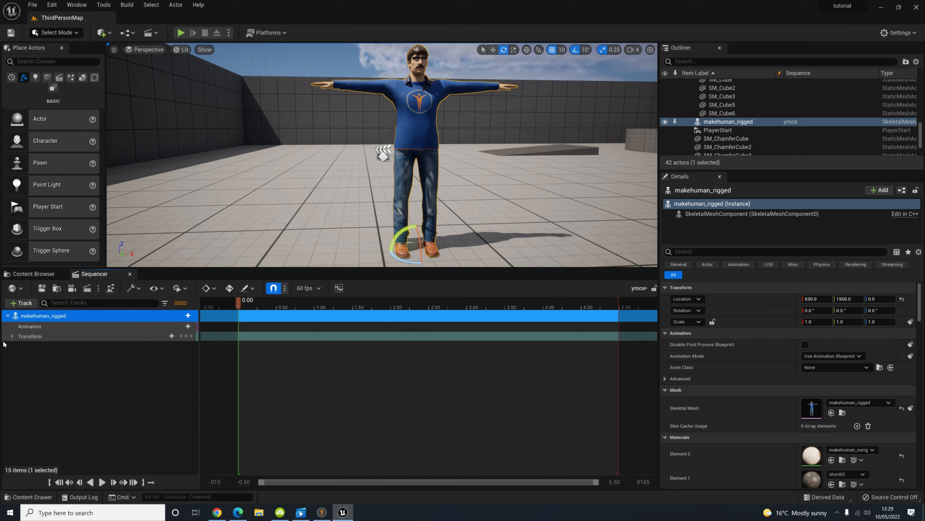
pyautogui.click(186, 327)
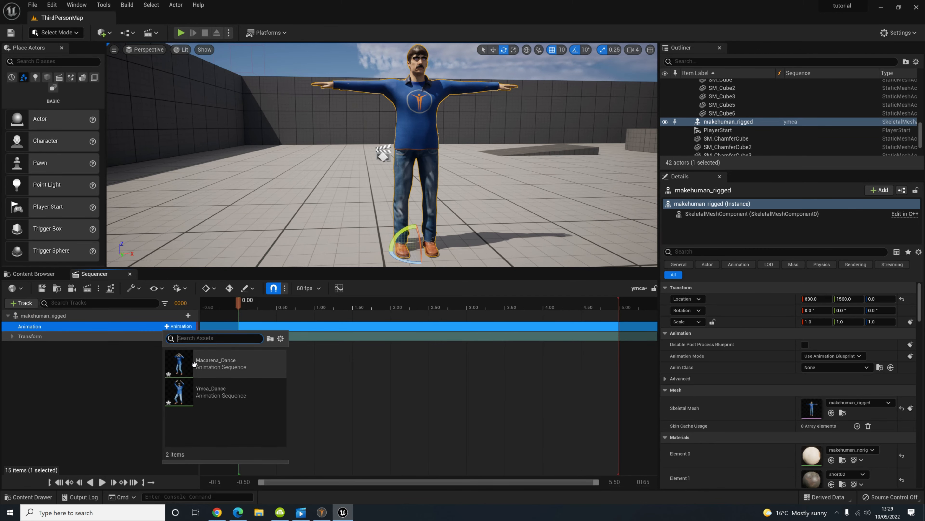
pyautogui.click(181, 393)
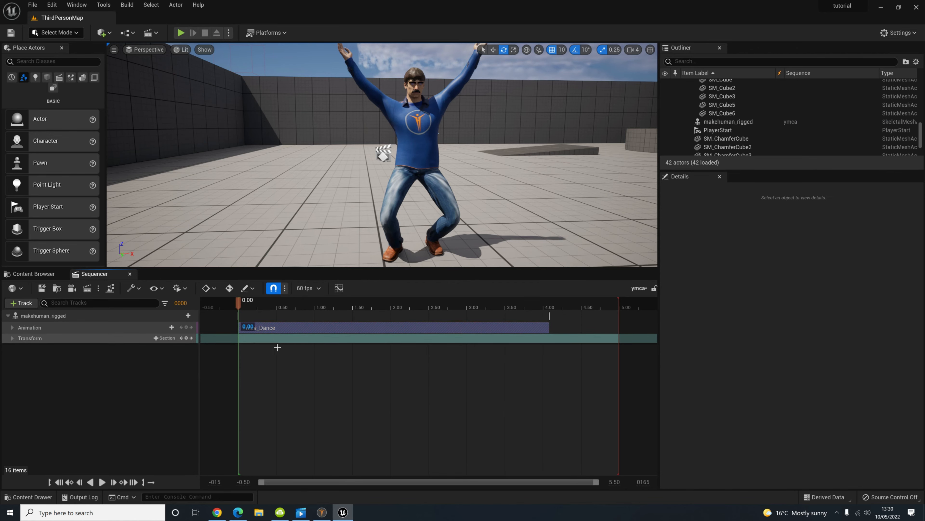
pyautogui.press('space')
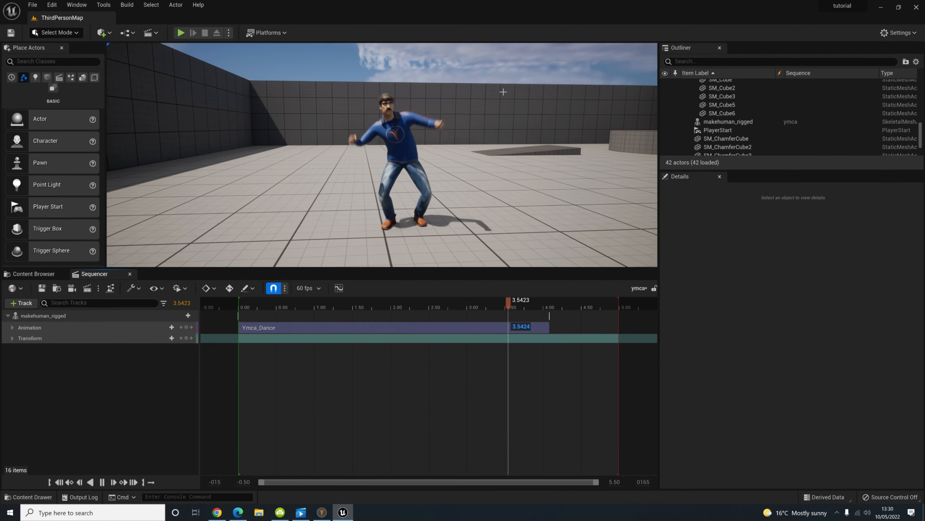
pyautogui.press('space')
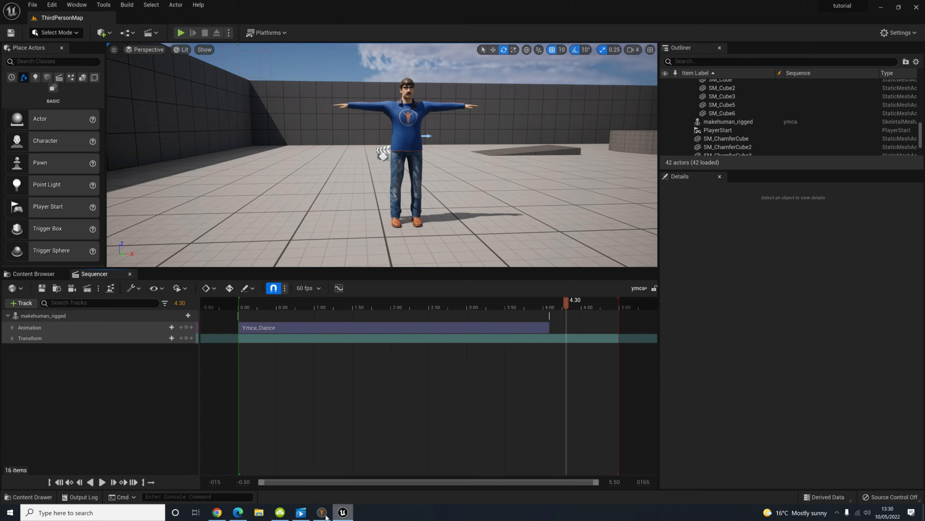
# Switch to CloudConvert's MP3 to WAV page in Chrome and load Village People - YMCA OFFICIAL Music Video 1978.mp3 from the H: drive's audio folder.
pyautogui.click(225, 518)
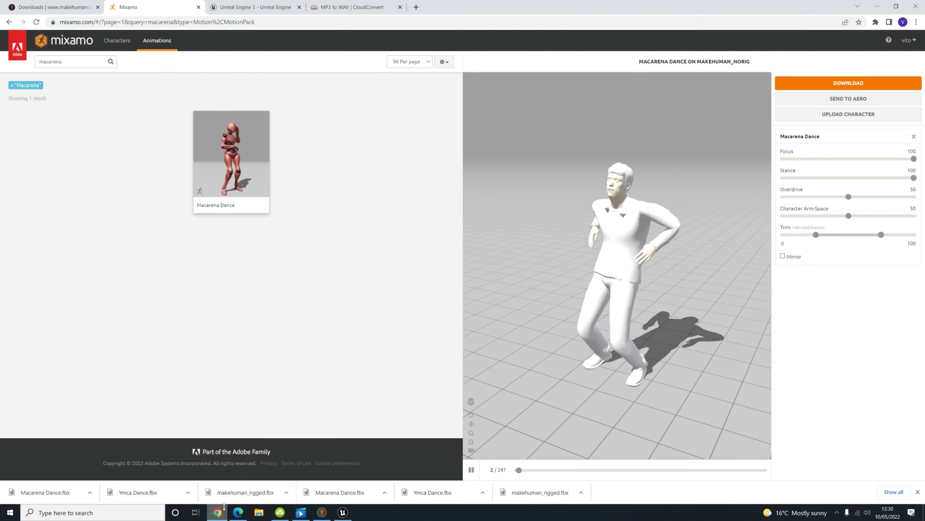
pyautogui.click(363, 6)
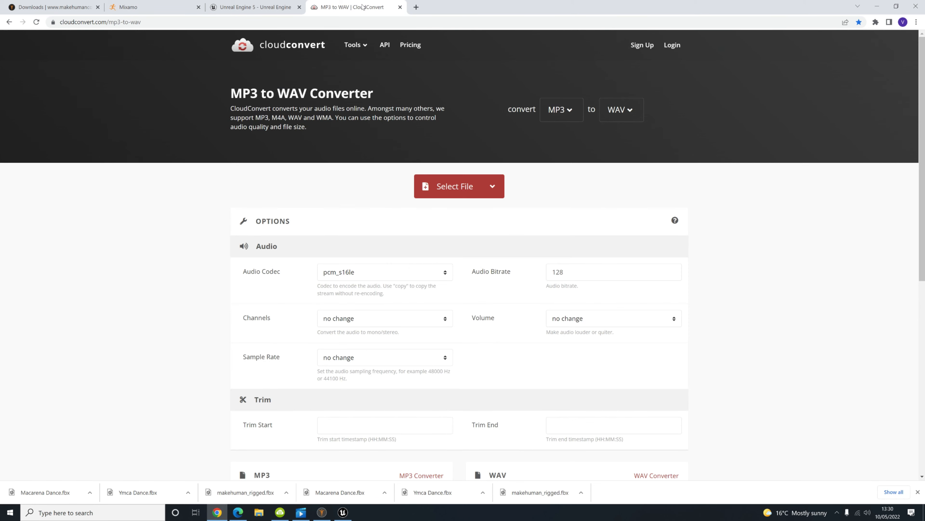
pyautogui.click(445, 193)
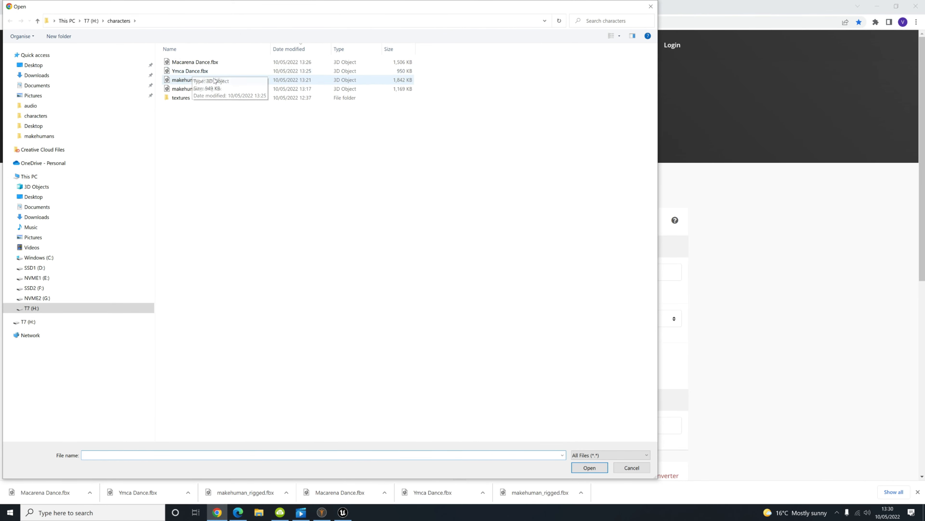
pyautogui.click(92, 22)
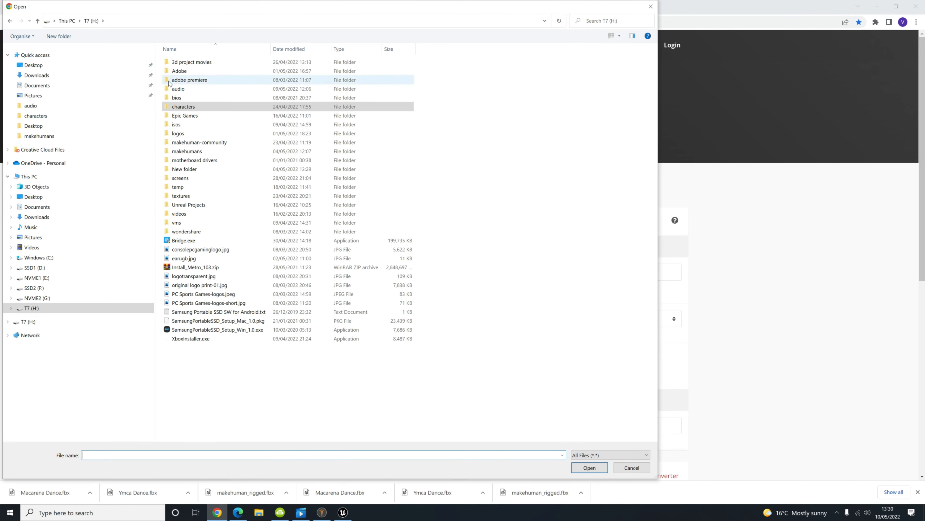
pyautogui.doubleClick(190, 89)
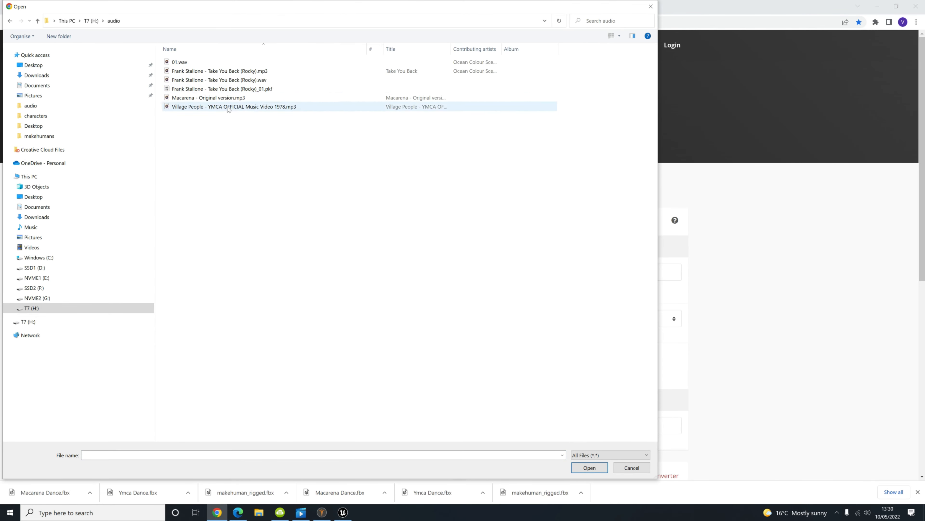
pyautogui.doubleClick(248, 106)
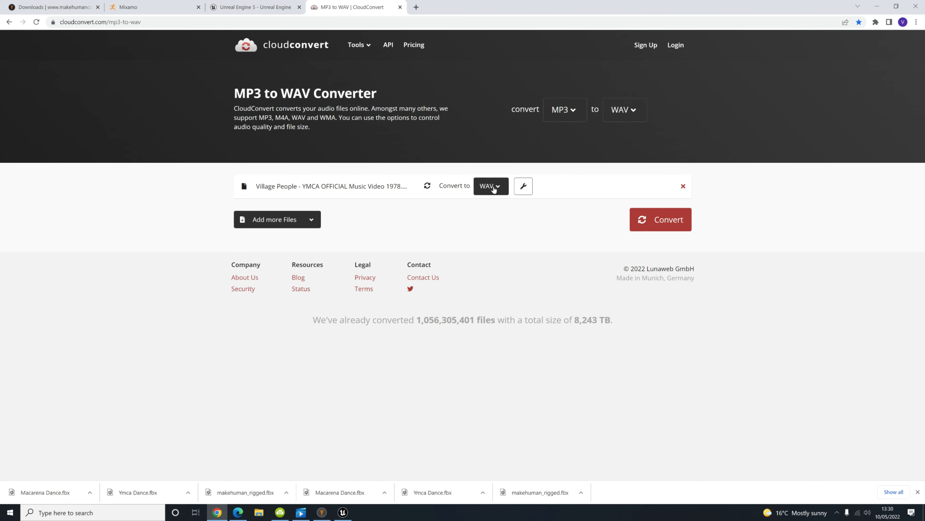
# Set WAV as the output format for the loaded YMCA audio file and run the conversion.
pyautogui.click(497, 194)
pyautogui.click(486, 252)
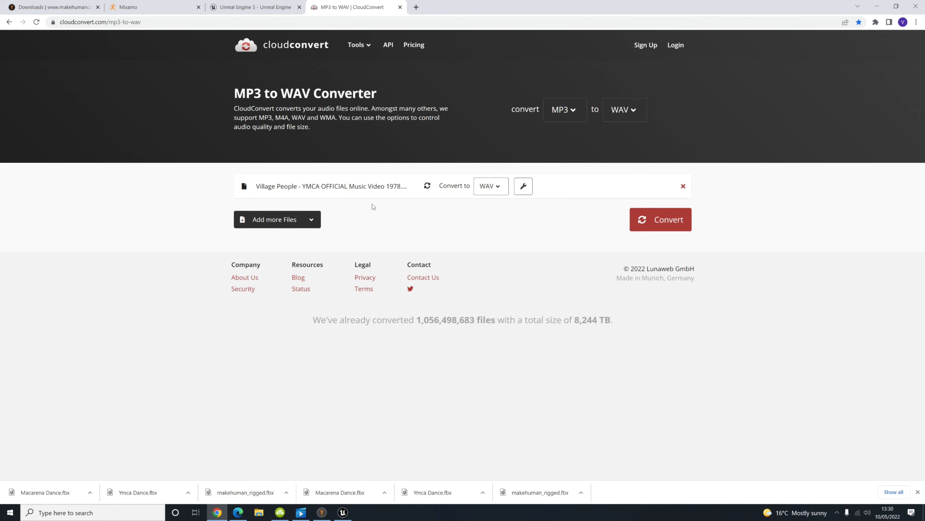
pyautogui.click(666, 221)
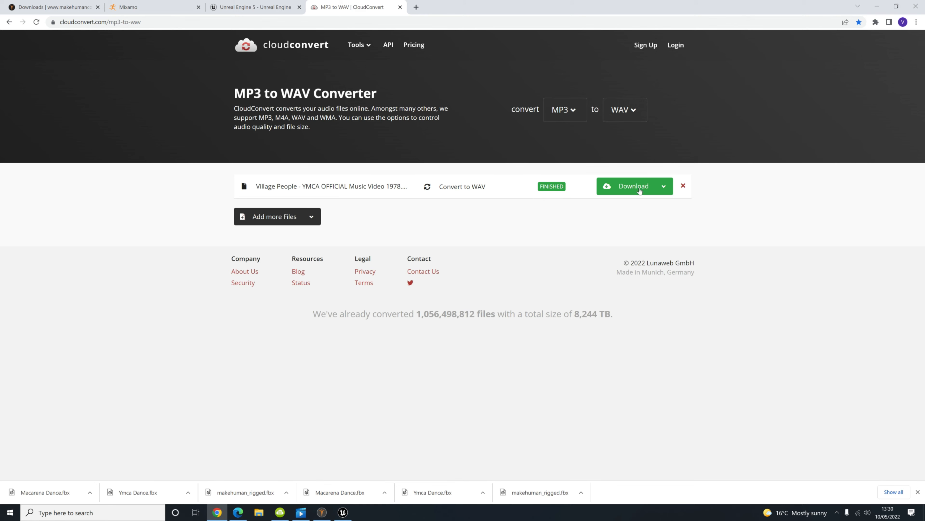
# Save the converted Village People - YMCA OFFICIAL Music Video 1978.wav in the H: drive's characters folder and switch to the Unreal Editor.
pyautogui.click(639, 190)
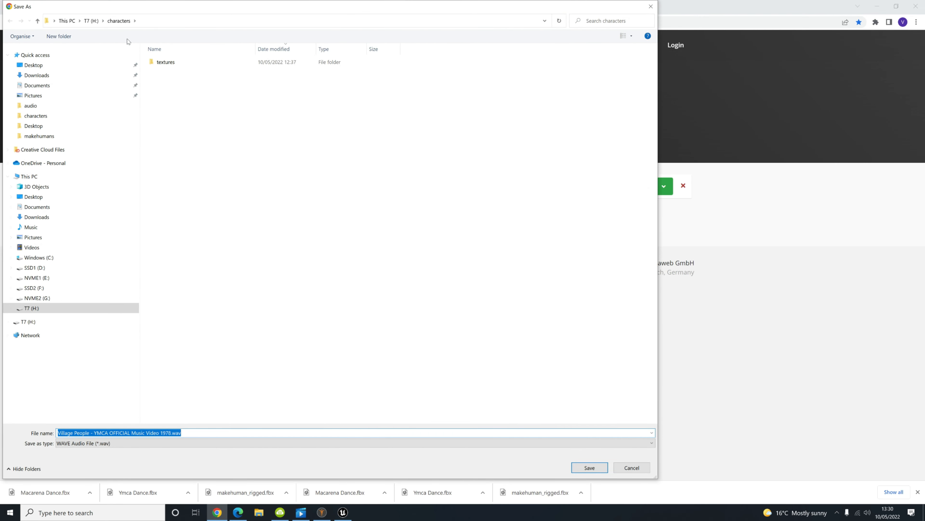
pyautogui.click(583, 469)
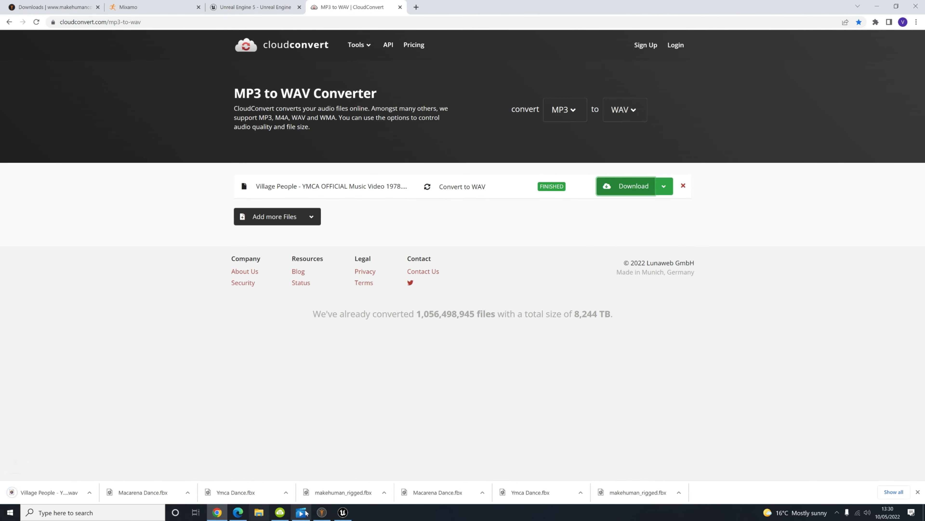
pyautogui.click(345, 513)
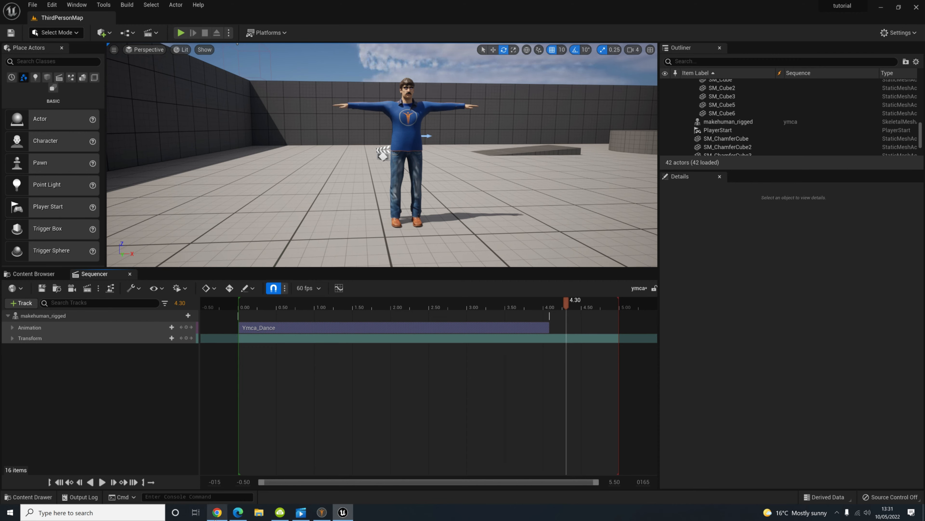
# Switch back to the CloudConvert page in Chrome and examine the source and output format choices for MP3 and WAV.
pyautogui.click(217, 511)
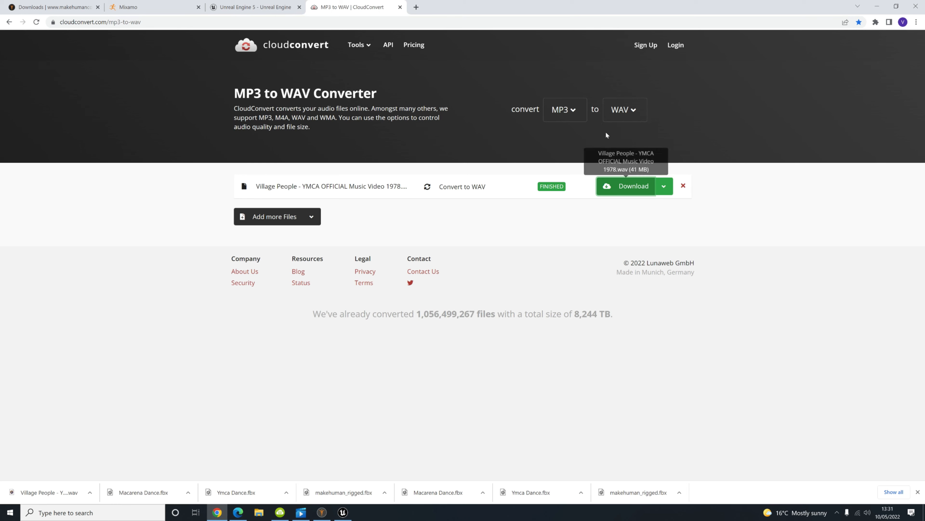
pyautogui.click(631, 110)
pyautogui.click(630, 110)
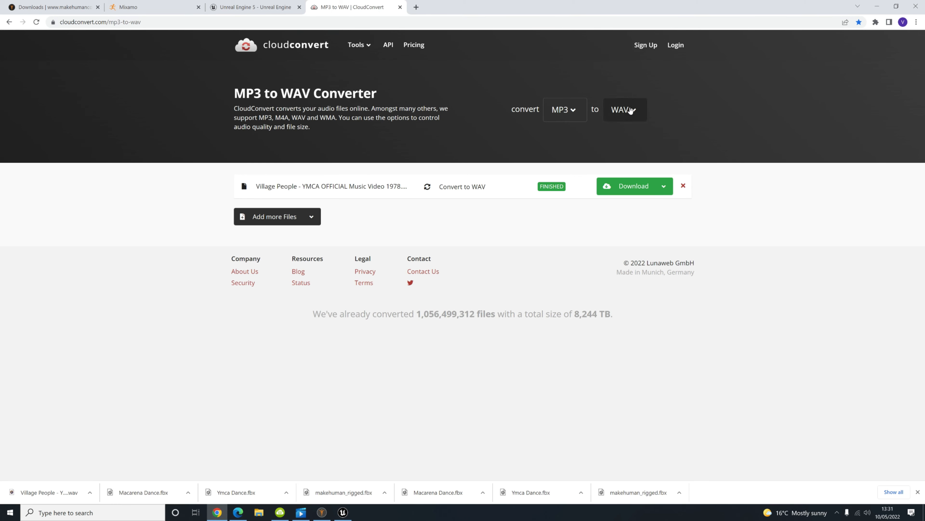
pyautogui.click(629, 110)
pyautogui.click(566, 109)
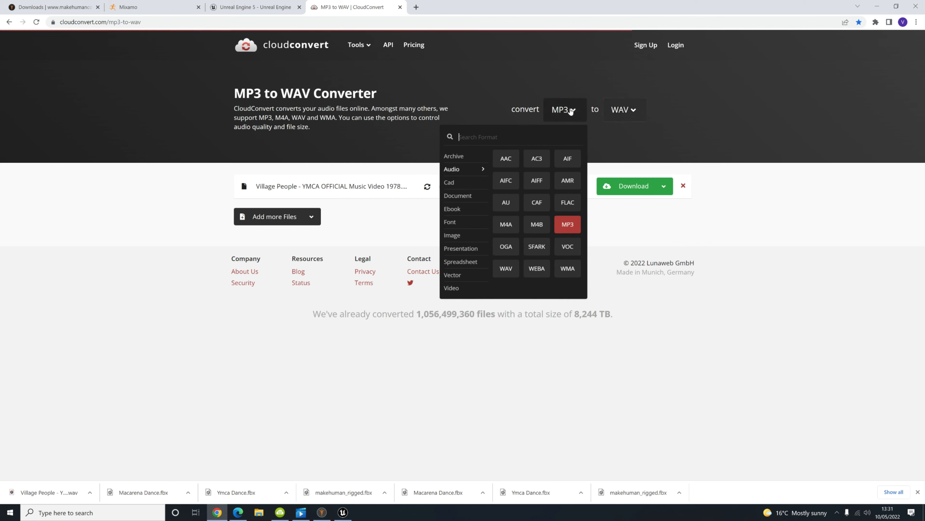
pyautogui.click(569, 221)
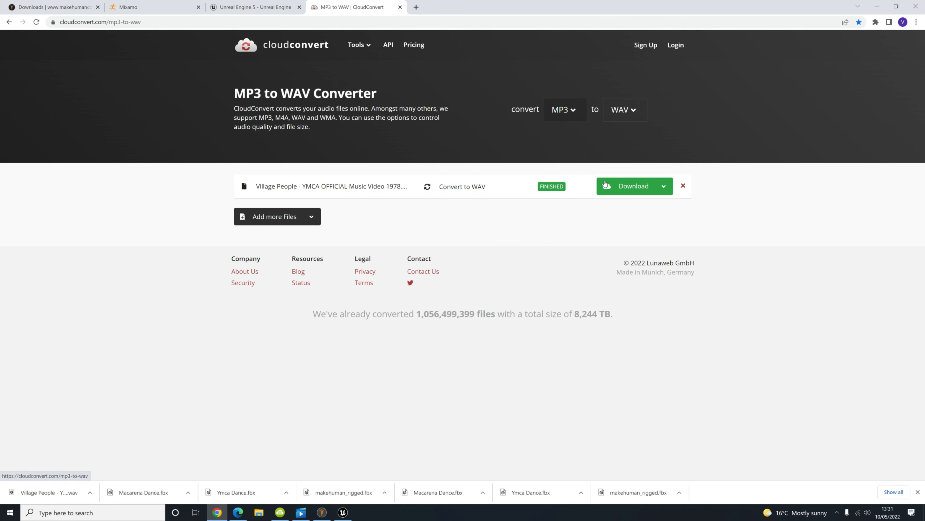
pyautogui.click(630, 109)
pyautogui.click(620, 181)
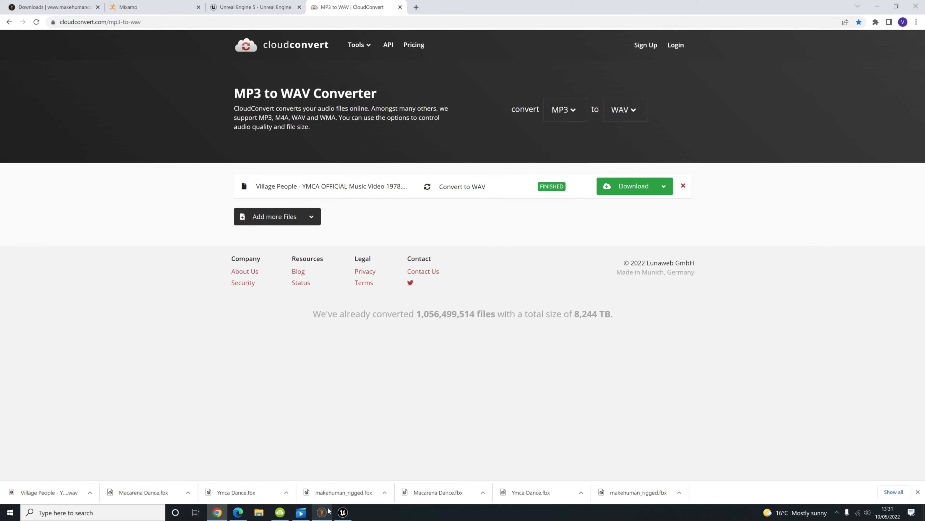
# Return to the Unreal Editor and add an audio track to the ymca sequence.
pyautogui.click(350, 478)
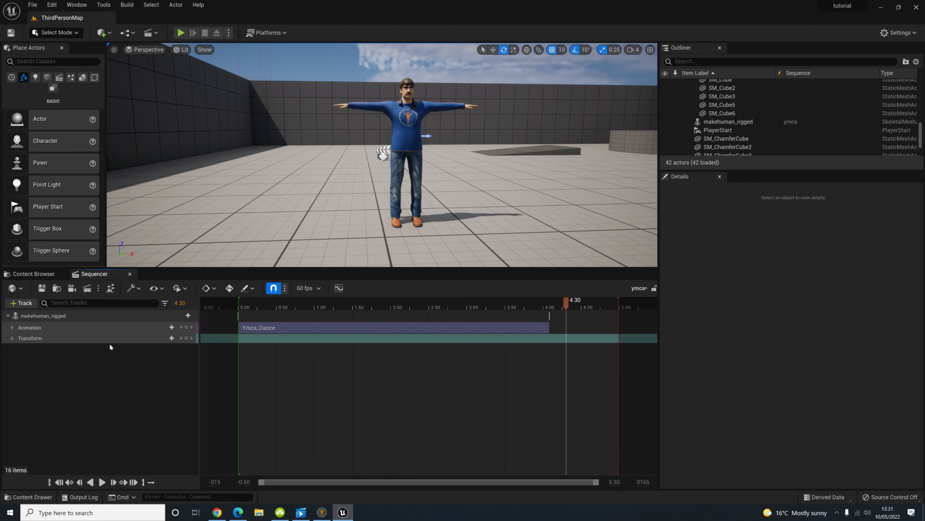
pyautogui.click(26, 303)
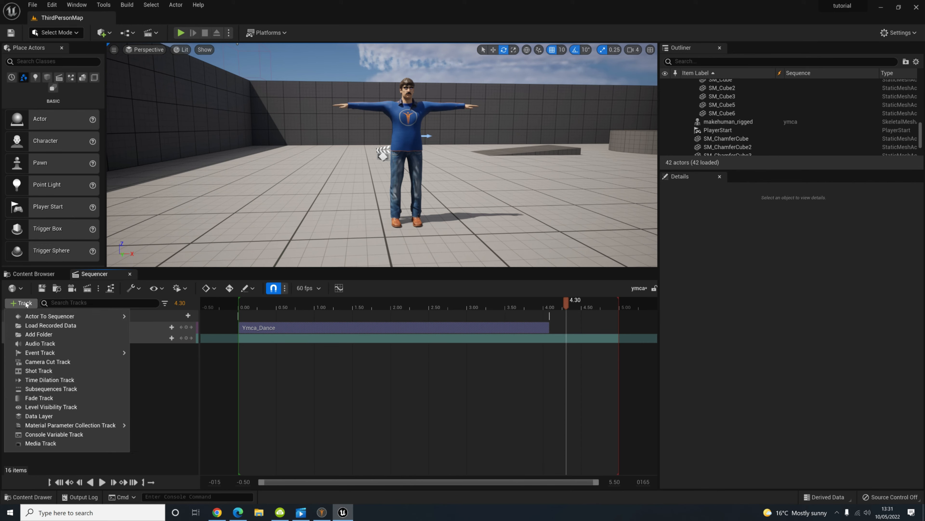
pyautogui.click(54, 344)
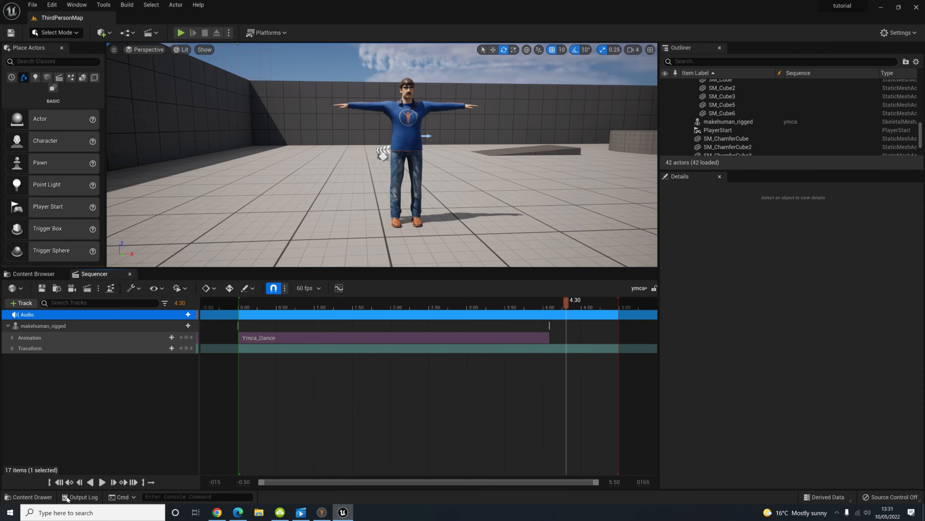
pyautogui.click(33, 496)
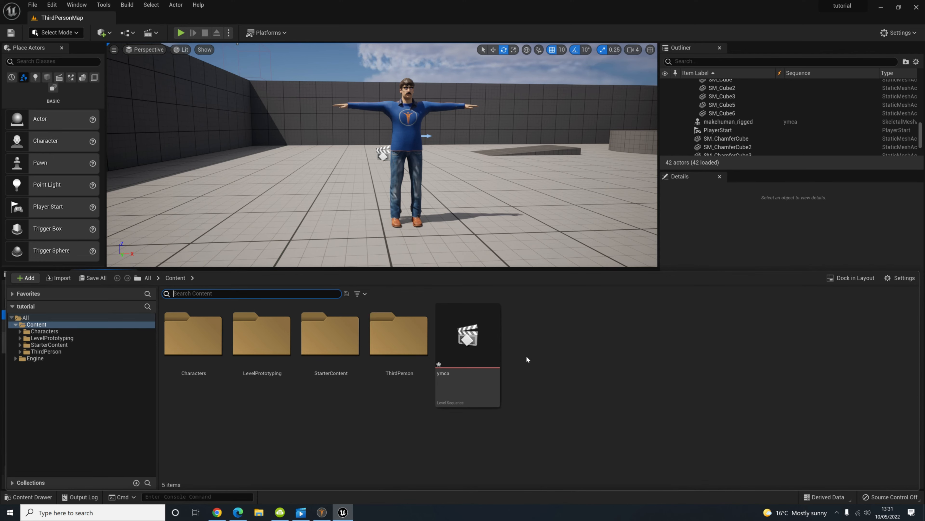
pyautogui.click(485, 365)
pyautogui.press('Delete')
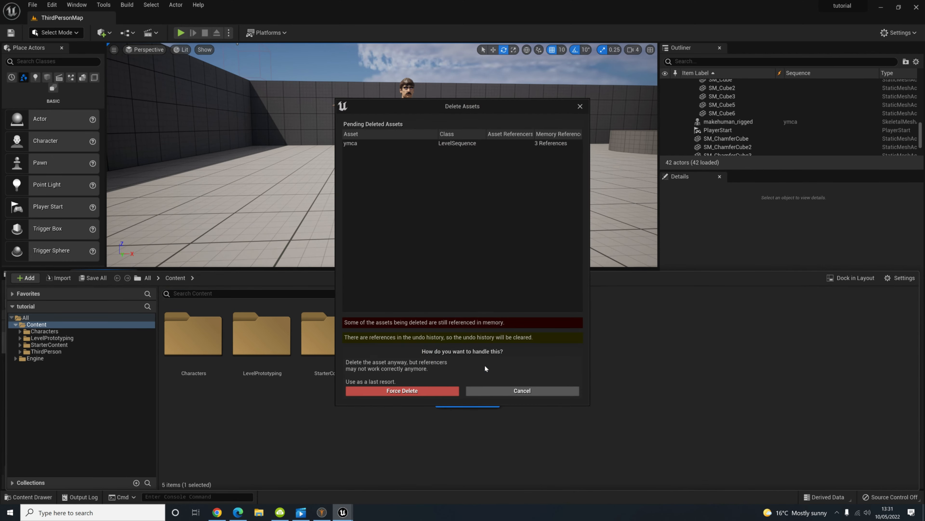
pyautogui.click(555, 389)
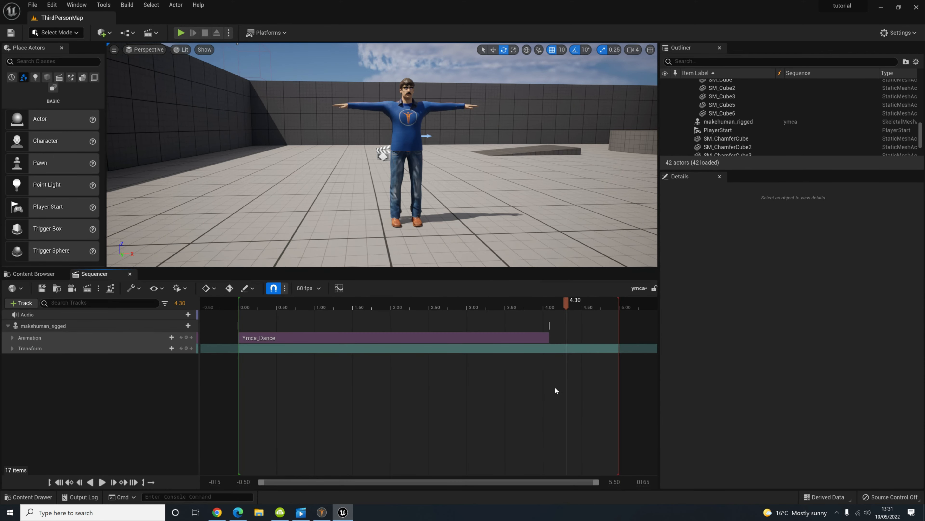
# Import the Village People YMCA WAV file from the H: drive's characters folder into the project's Content folder.
pyautogui.click(48, 495)
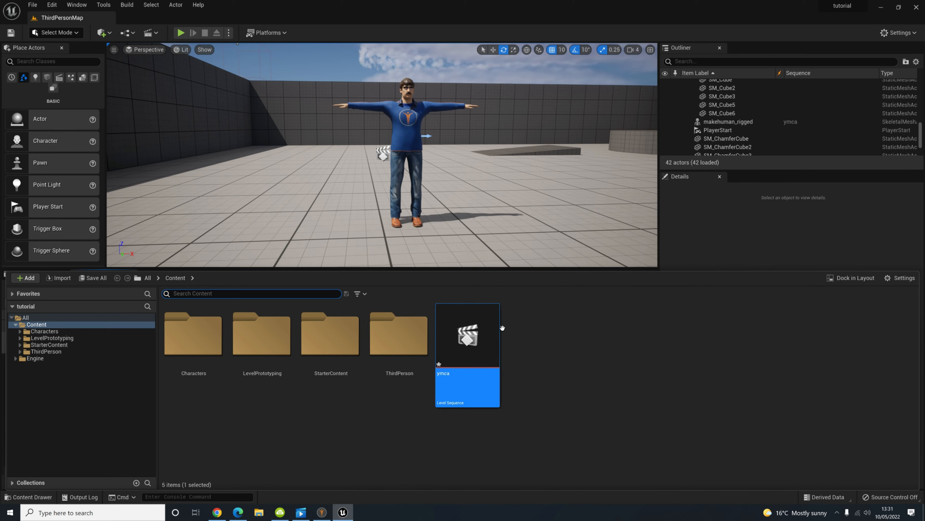
pyautogui.rightClick(573, 329)
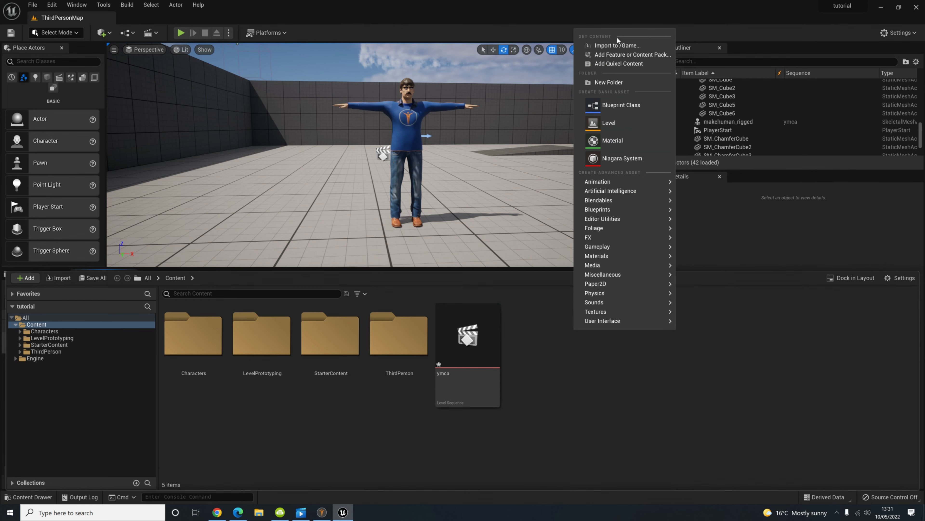
pyautogui.click(619, 46)
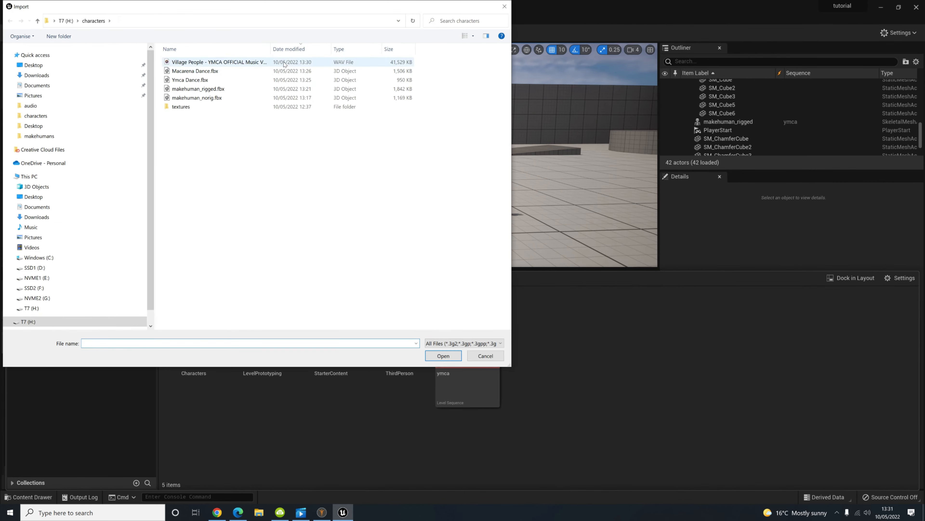
pyautogui.doubleClick(225, 63)
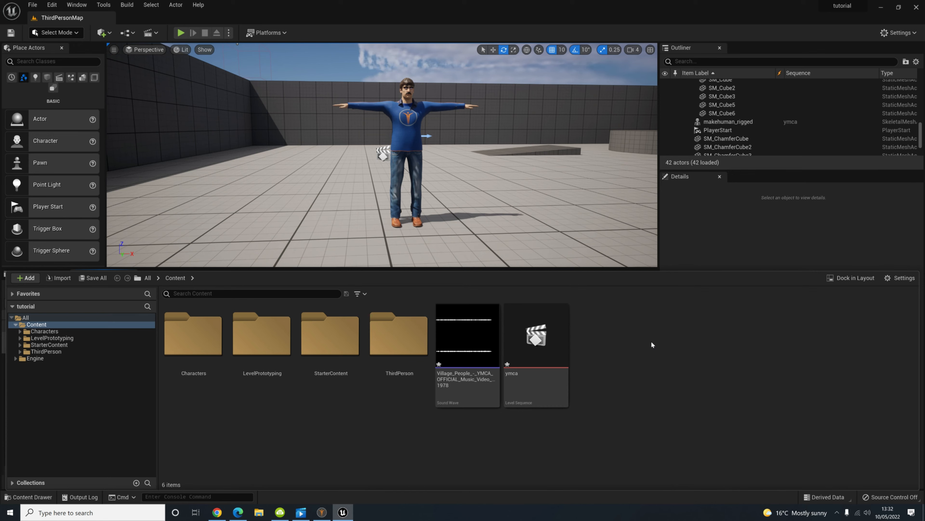
pyautogui.moveTo(446, 333)
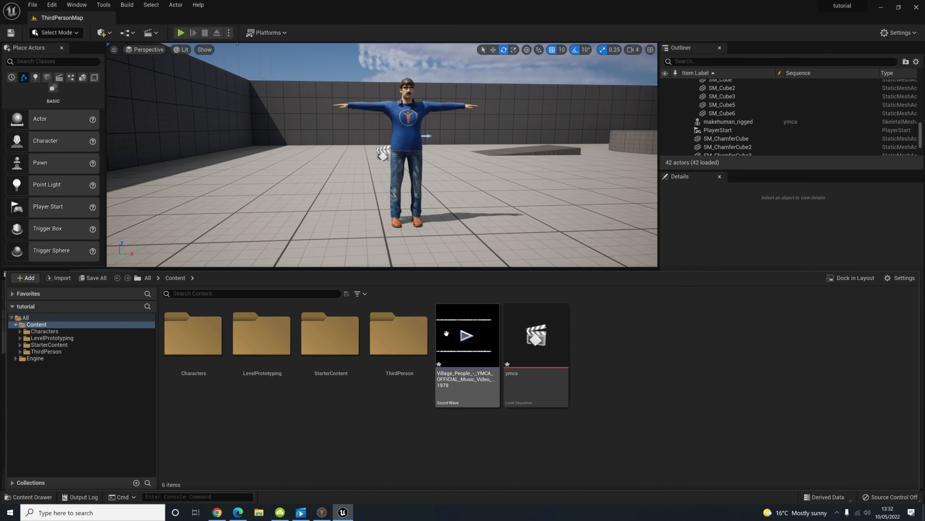
pyautogui.click(23, 497)
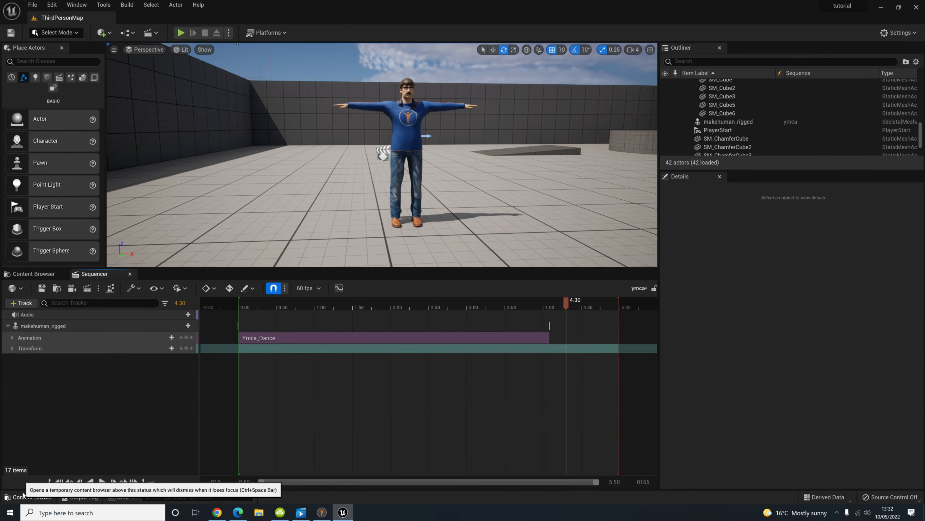
# Add the Village People YMCA sound wave to the audio track and move its section to start at 0.00.
pyautogui.click(185, 314)
pyautogui.write('mc')
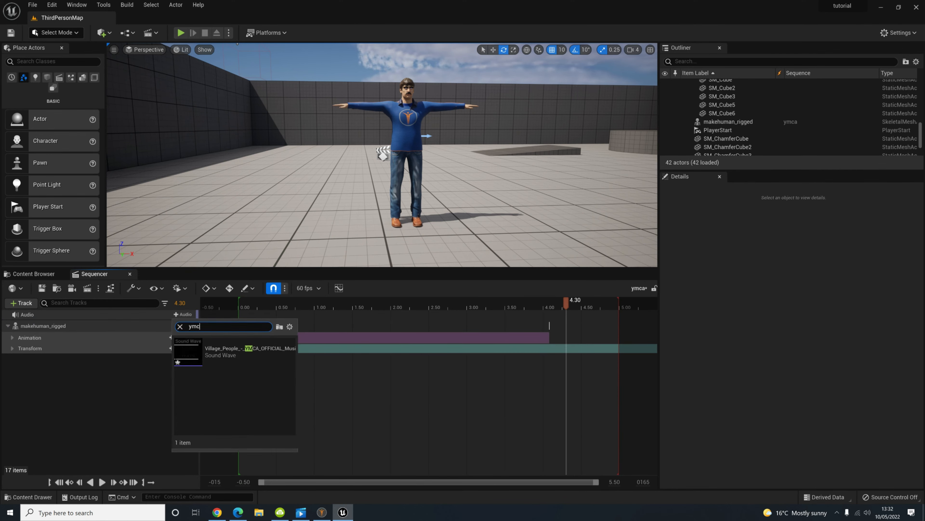
pyautogui.click(233, 351)
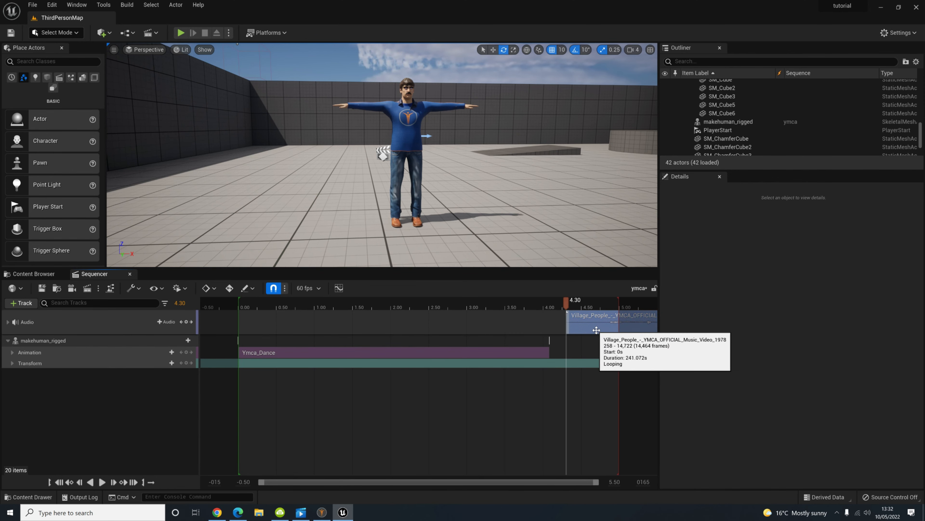
pyautogui.moveTo(594, 327); pyautogui.dragTo(271, 323)
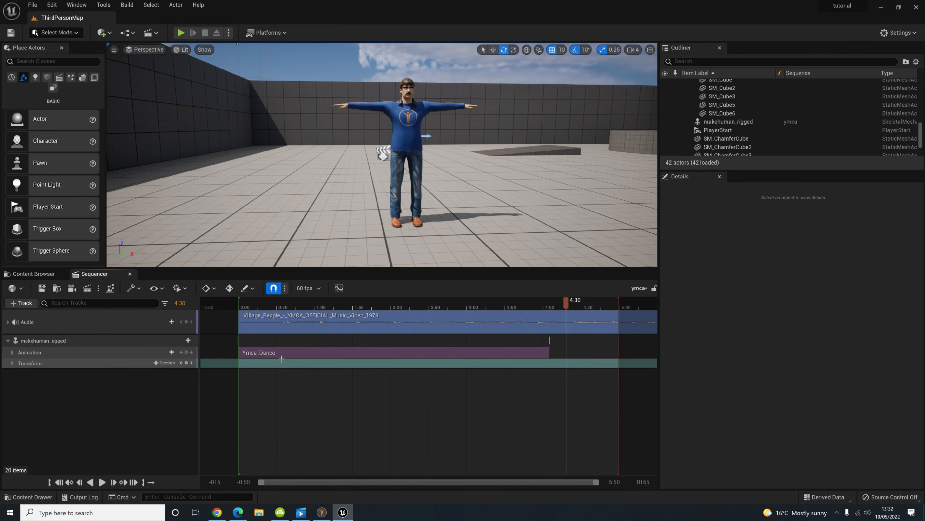
# Extend the end of the Ymca_Dance section to 5.00 and play the sequence from the start.
pyautogui.moveTo(299, 352)
pyautogui.mouseDown()
pyautogui.moveTo(333, 354)
pyautogui.moveTo(302, 357)
pyautogui.mouseUp()
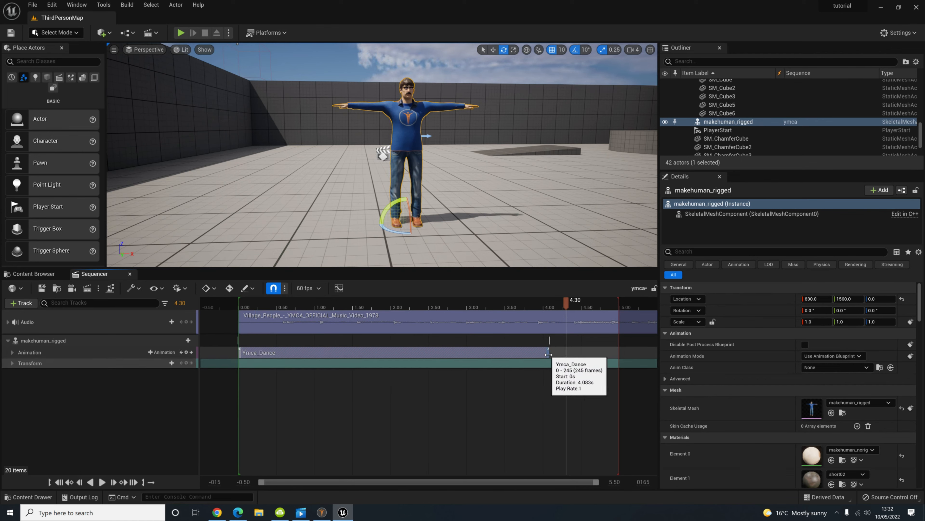
pyautogui.moveTo(548, 354); pyautogui.dragTo(619, 354)
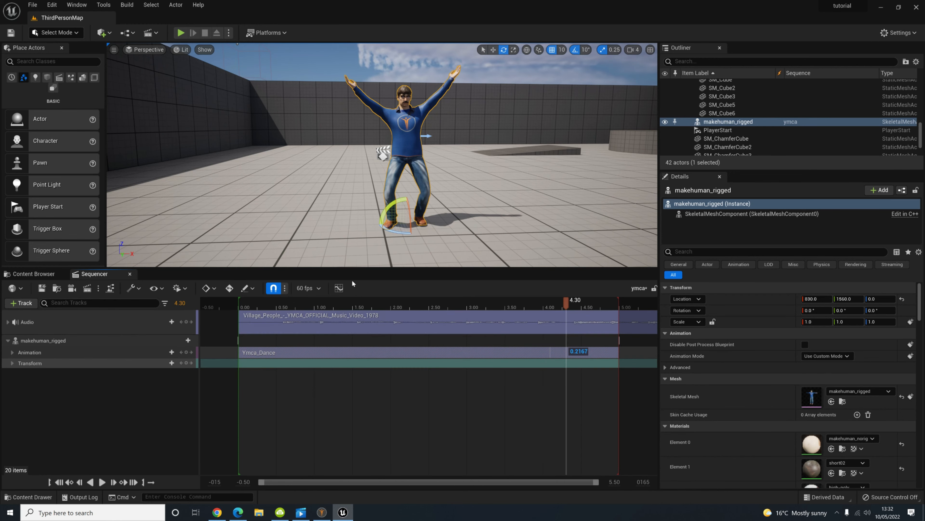
pyautogui.click(245, 307)
pyautogui.press('space')
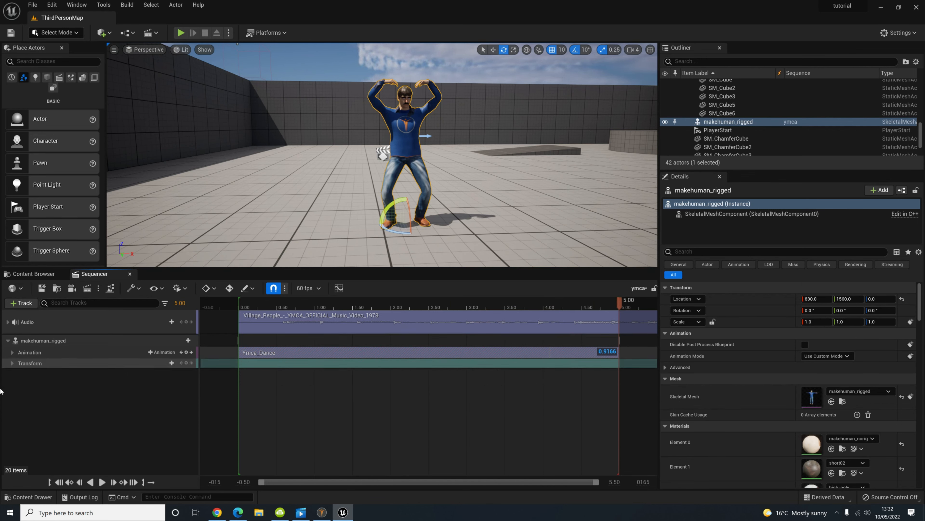
# Add the Macarena_Dance animation at 5.00 on makehuman_rigged's animation track.
pyautogui.click(172, 352)
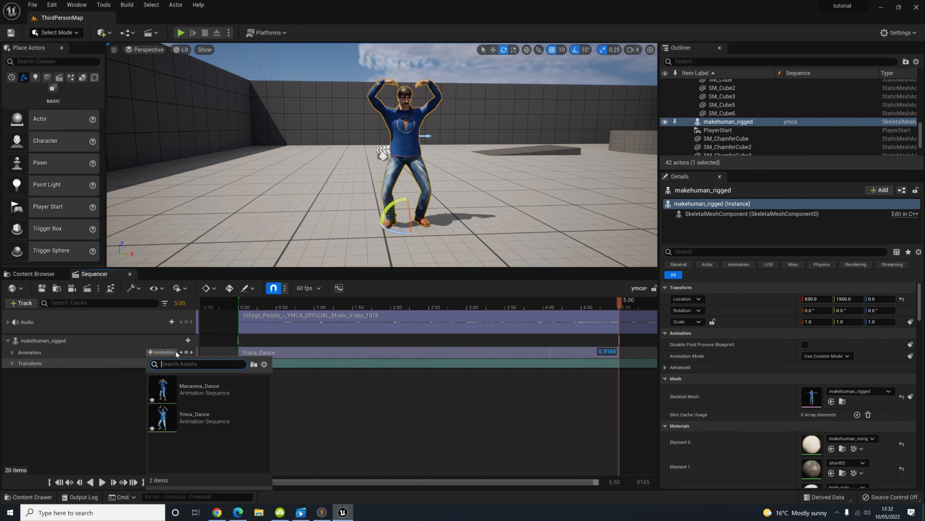
pyautogui.click(171, 382)
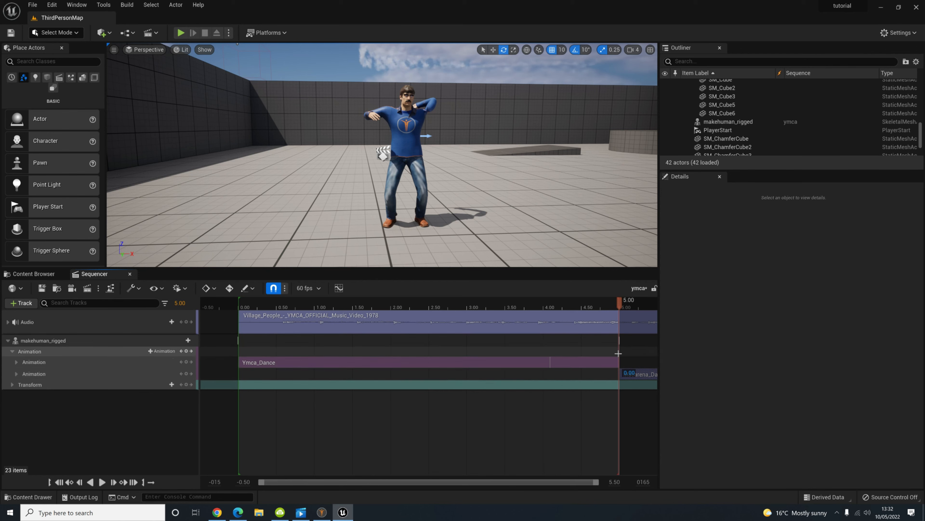
pyautogui.moveTo(619, 362)
pyautogui.mouseDown()
pyautogui.moveTo(592, 360)
pyautogui.moveTo(597, 370)
pyautogui.moveTo(619, 361)
pyautogui.moveTo(628, 368)
pyautogui.moveTo(620, 373)
pyautogui.mouseUp()
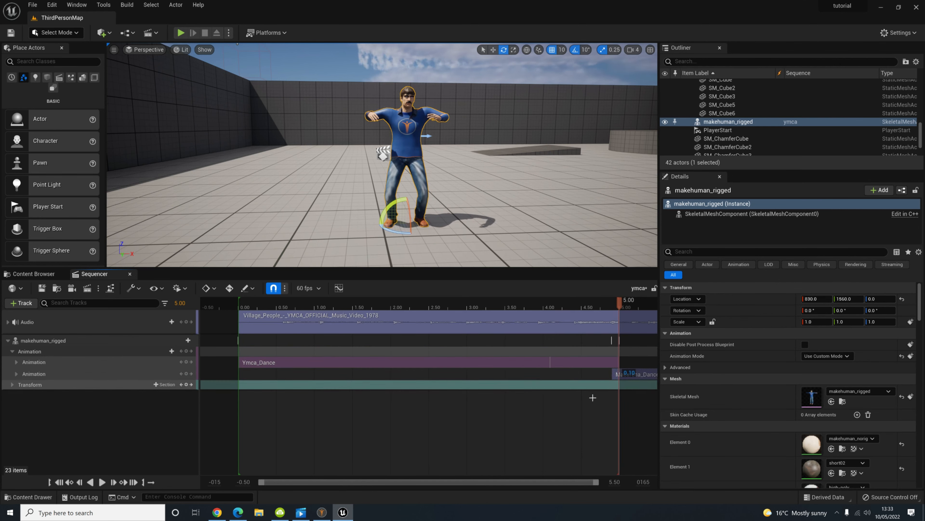
pyautogui.hotkey('ctrl', 'z')
pyautogui.hotkey('ctrl', 'z')
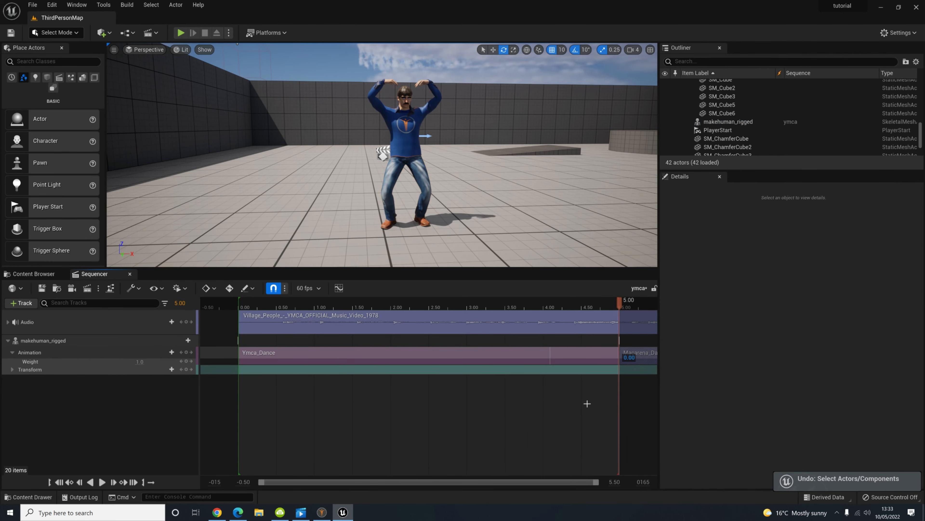
pyautogui.hotkey('ctrl', 'z')
pyautogui.hotkey('ctrl', 'z')
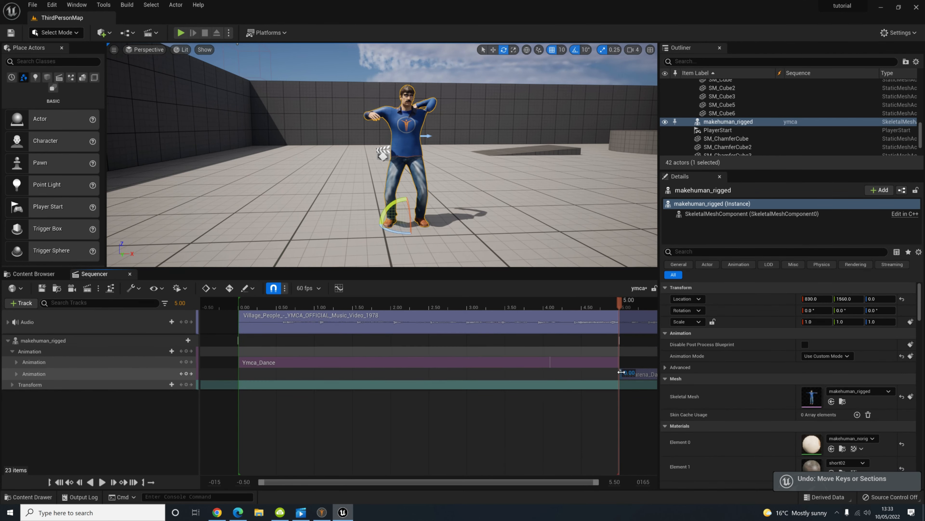
# Move the Macarena_Dance section back to almost 0.00 and trim its start to frame 171.
pyautogui.moveTo(622, 372); pyautogui.dragTo(245, 381)
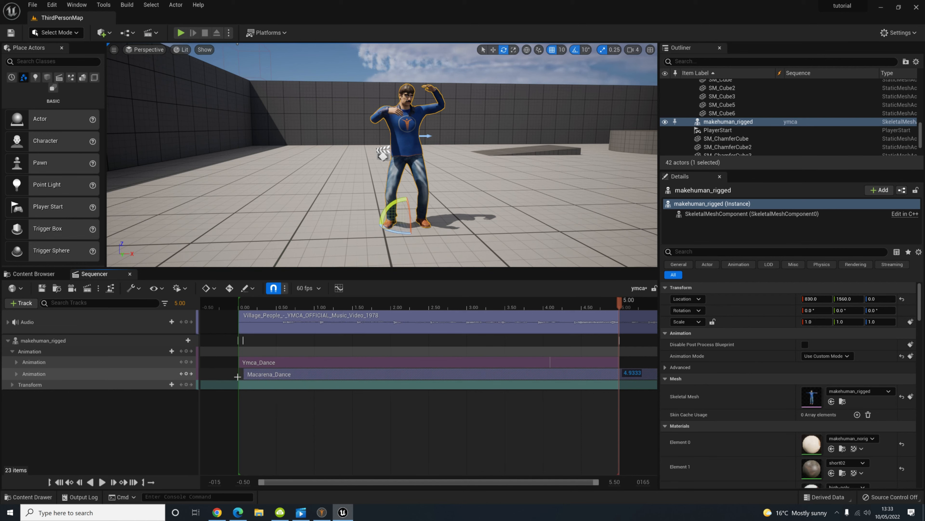
pyautogui.moveTo(243, 376); pyautogui.dragTo(460, 413)
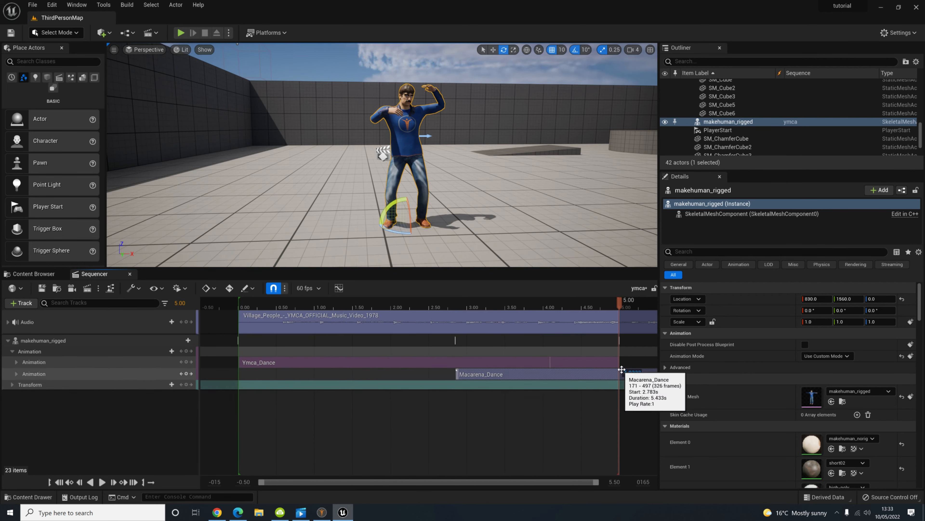
# Trim the end of Ymca_Dance to slightly overlap the start of Macarena_Dance and play the sequence from the start.
pyautogui.moveTo(619, 360); pyautogui.dragTo(462, 378)
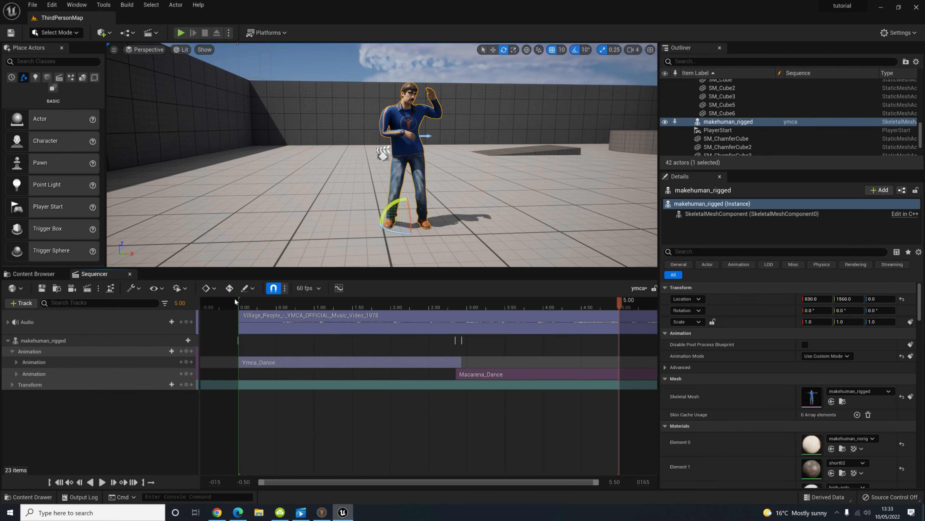
pyautogui.click(244, 304)
pyautogui.press('space')
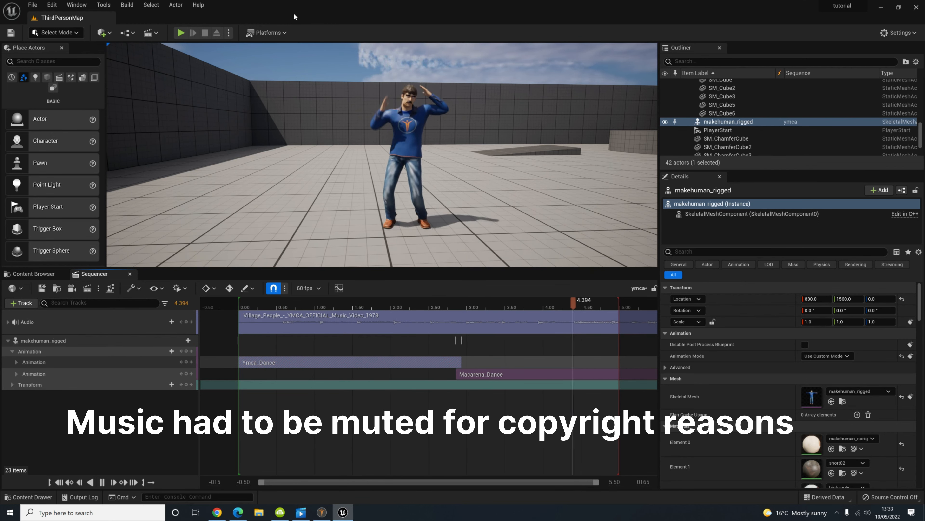
# Expand Ymca_Dance's animation row to show its Weight channel and replay the transition into Macarena_Dance.
pyautogui.press('space')
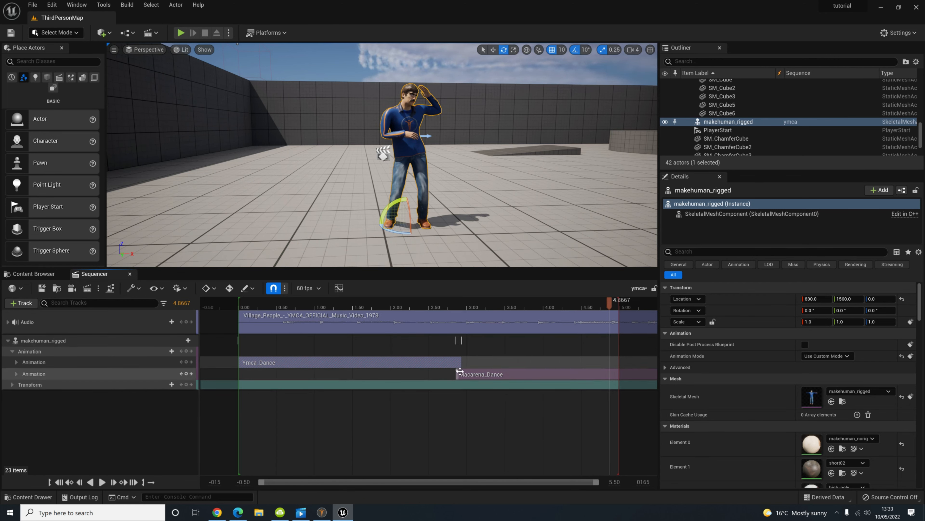
pyautogui.click(461, 360)
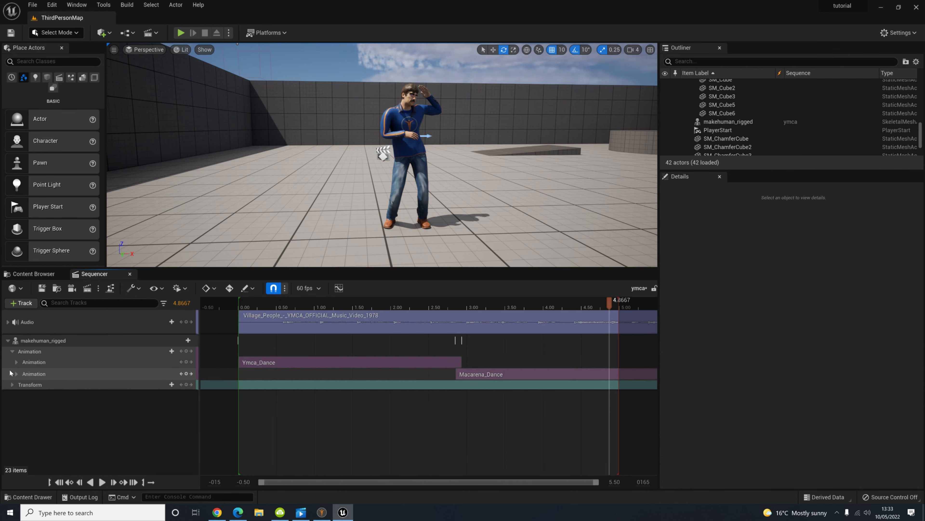
pyautogui.click(17, 362)
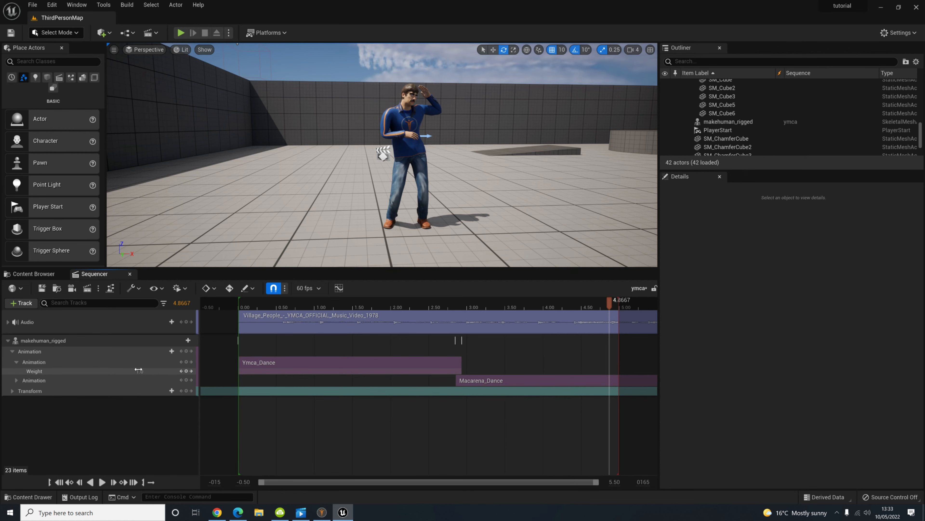
pyautogui.click(448, 302)
pyautogui.press('space')
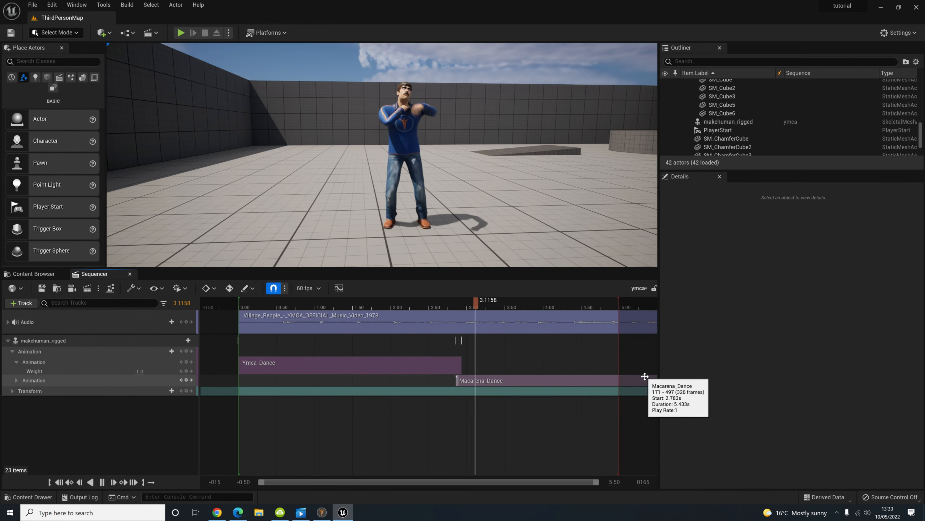
pyautogui.press('space')
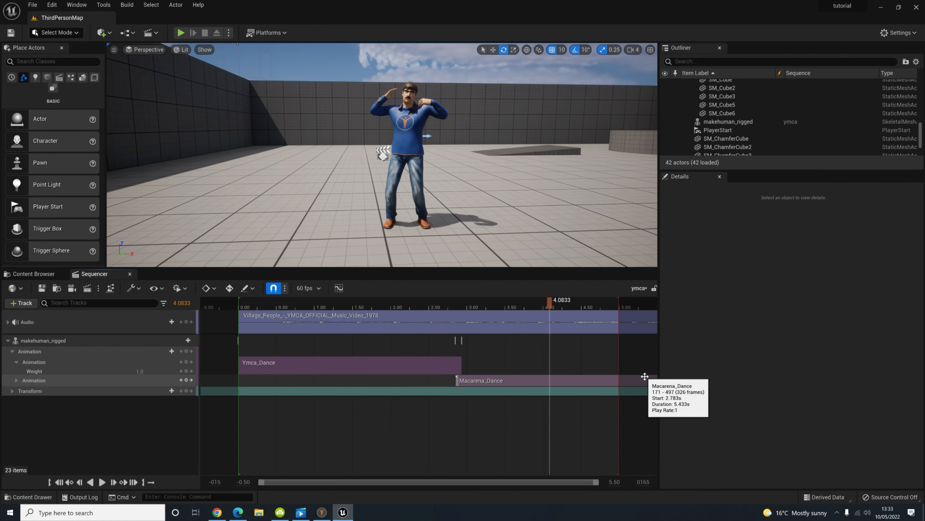
# Delete the Village People YMCA music section from the sequence's Audio track.
pyautogui.click(326, 323)
pyautogui.press('Delete')
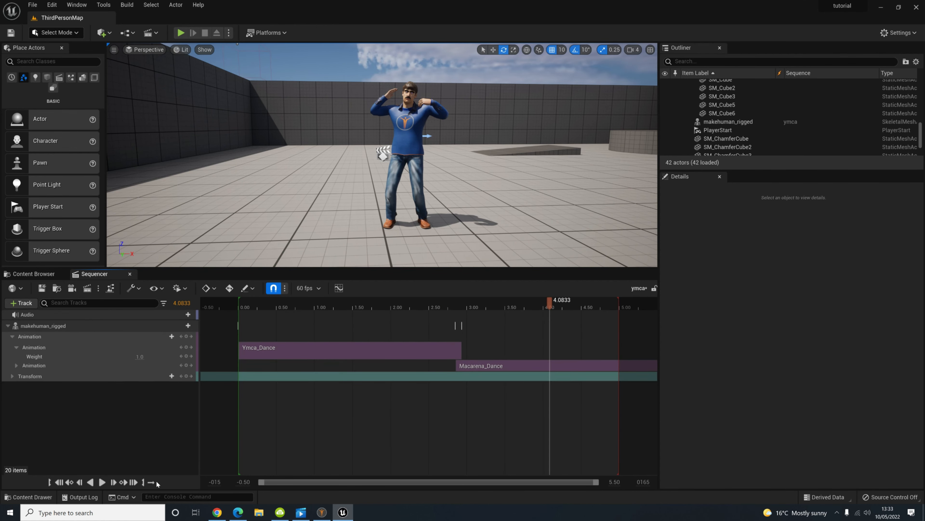
pyautogui.click(52, 498)
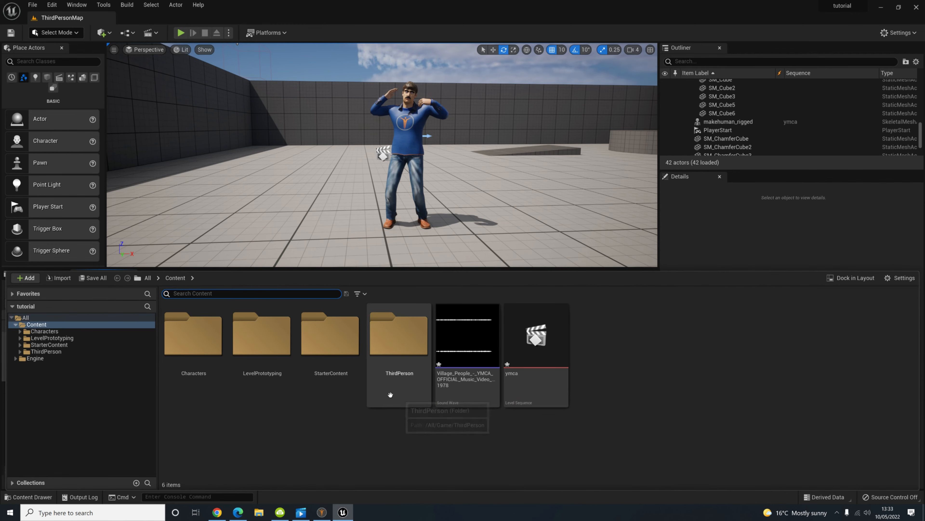
pyautogui.rightClick(651, 364)
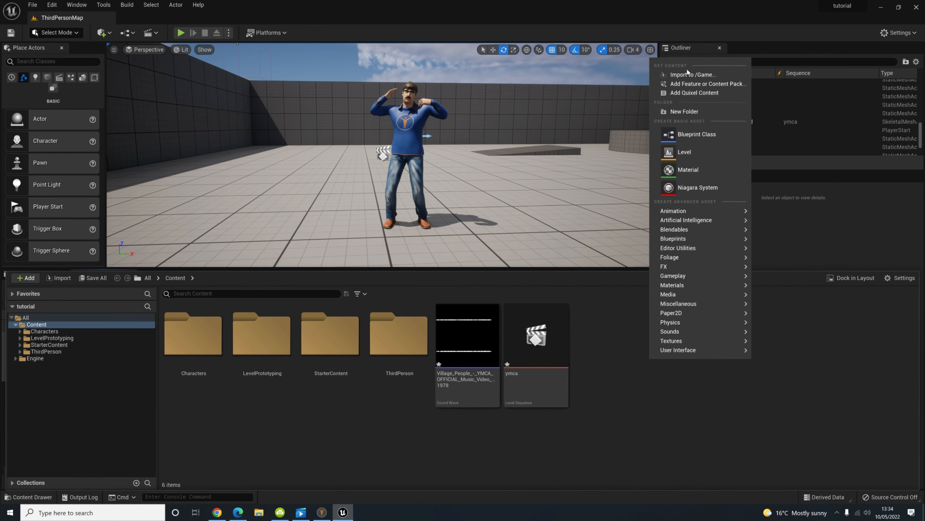
pyautogui.click(684, 76)
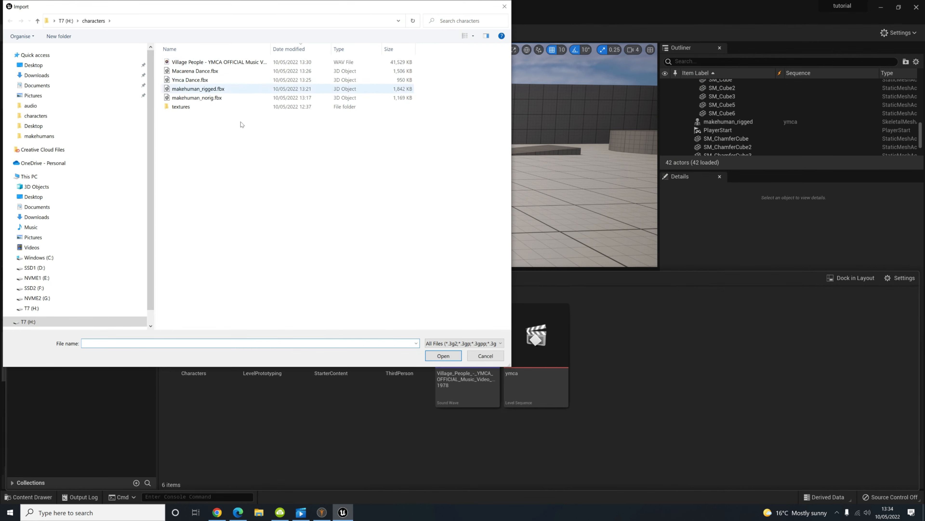
pyautogui.press('Escape')
# Switch to CloudConvert in Chrome, add Macarena - Original version.mp3 to the MP3 to WAV converter and remove the Village People file.
pyautogui.click(225, 517)
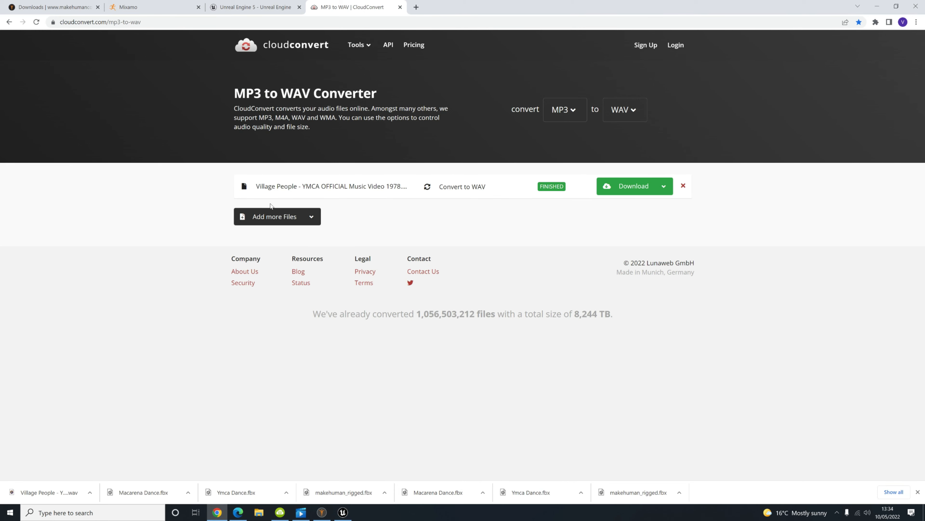
pyautogui.click(277, 217)
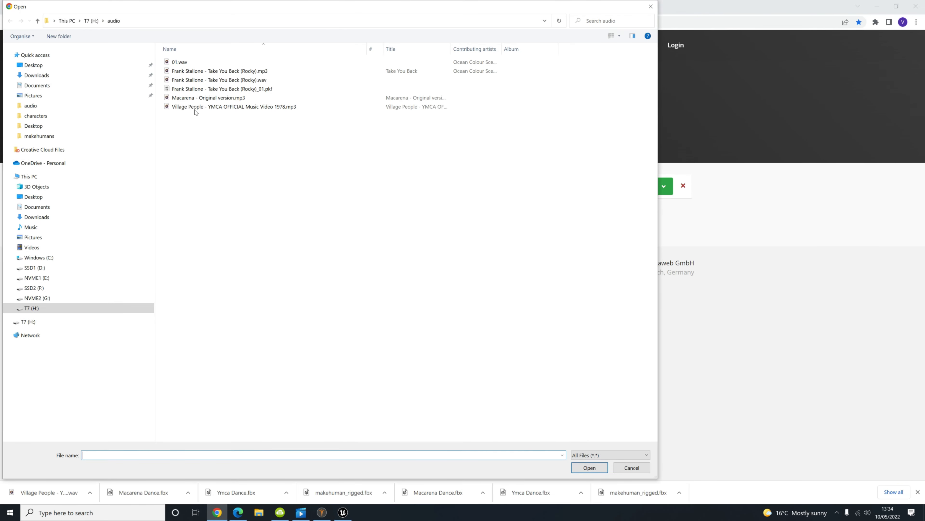
pyautogui.doubleClick(209, 97)
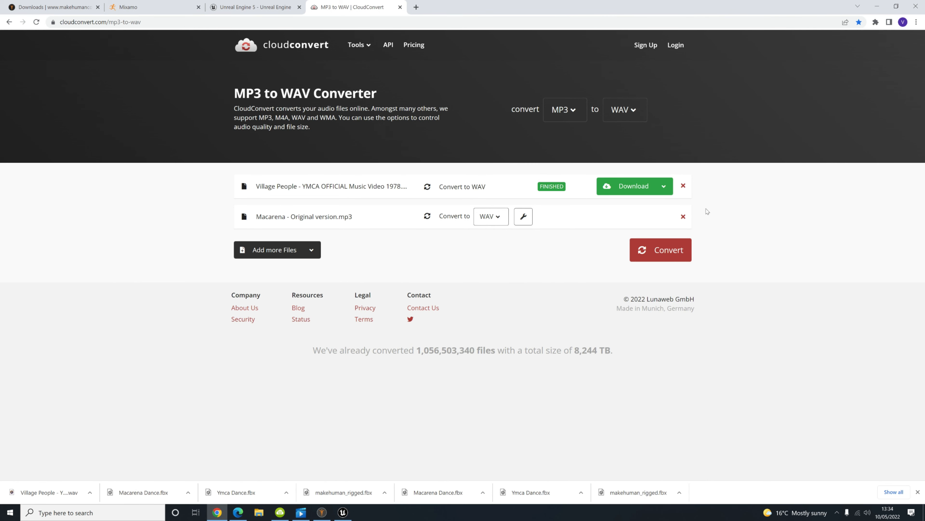
pyautogui.click(683, 186)
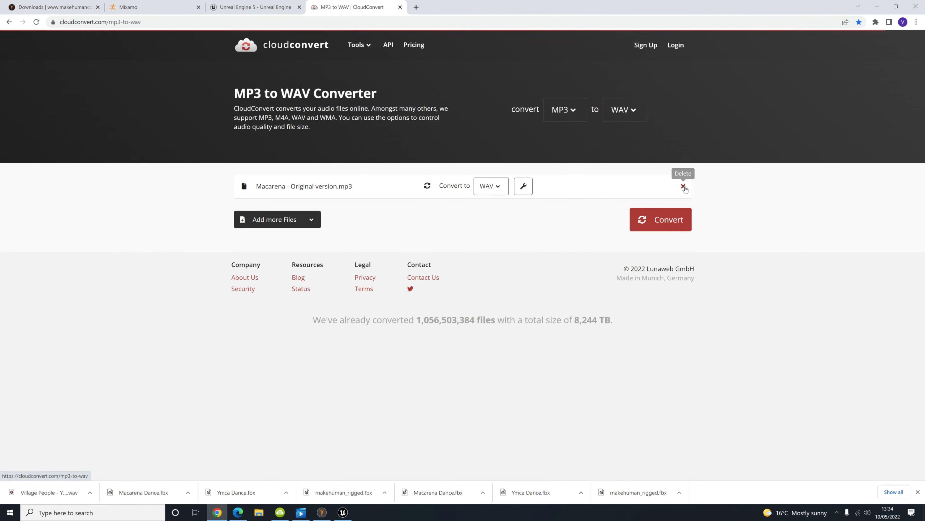
# Convert Macarena - Original version.mp3 to WAV and save the result in the characters folder.
pyautogui.click(653, 221)
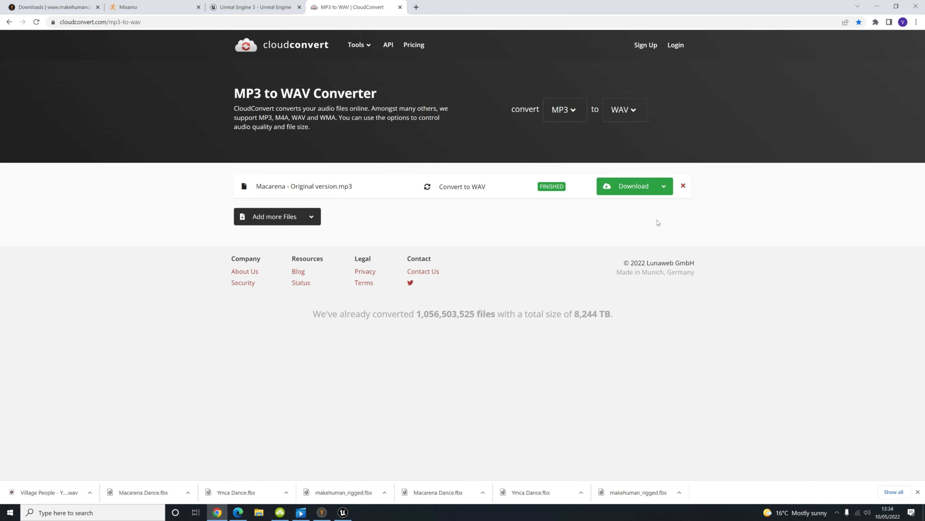
pyautogui.click(618, 197)
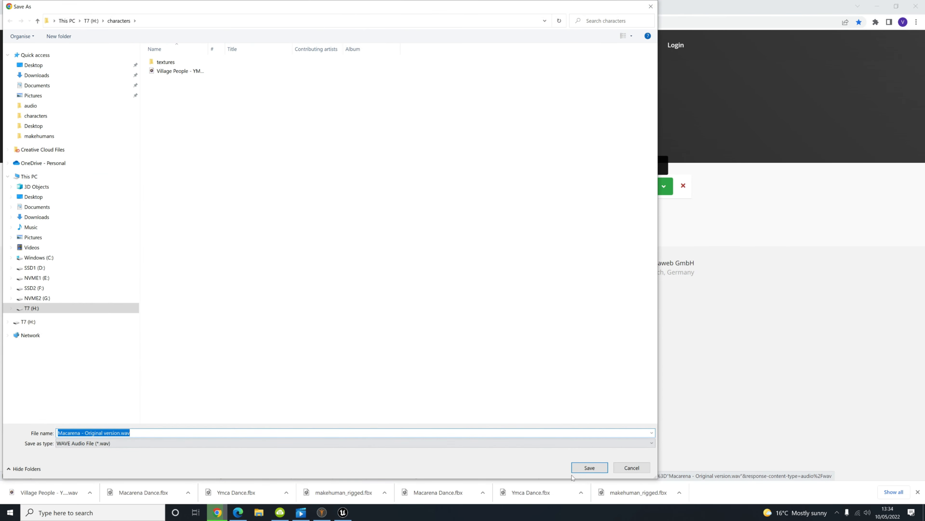
pyautogui.click(583, 468)
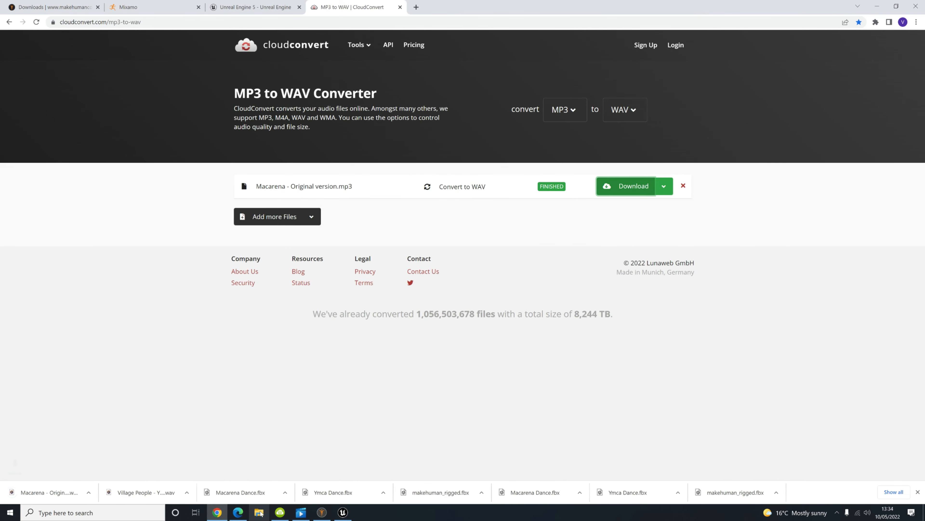
# Return to Unreal Engine and import Macarena - Original version.wav into the Content folder.
pyautogui.click(343, 512)
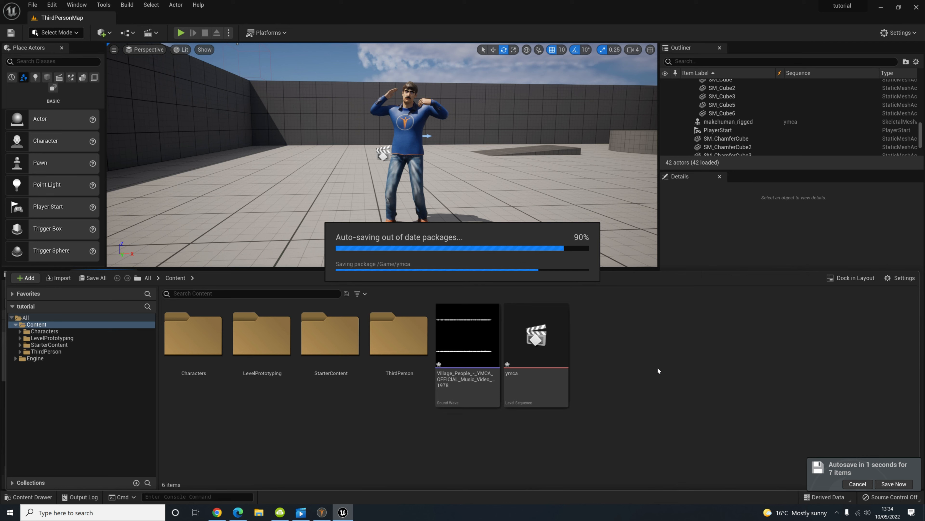
pyautogui.rightClick(640, 374)
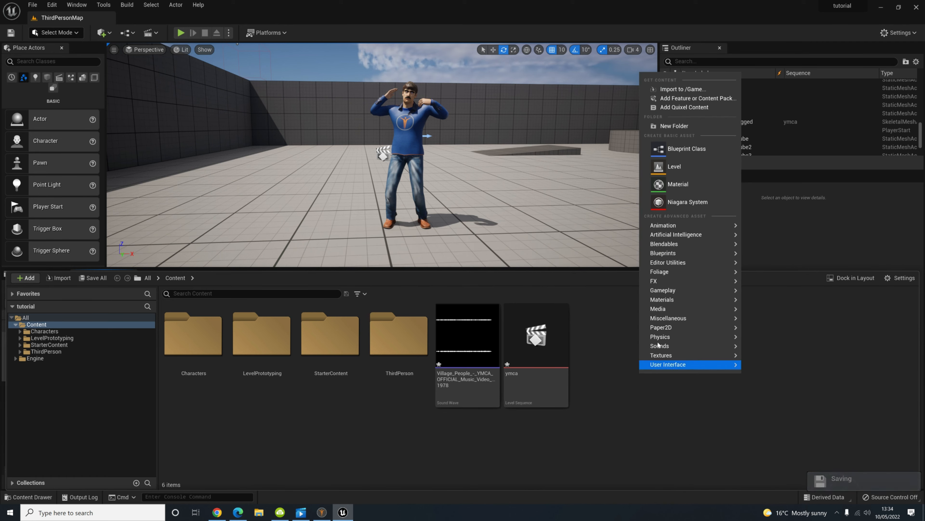
pyautogui.click(679, 90)
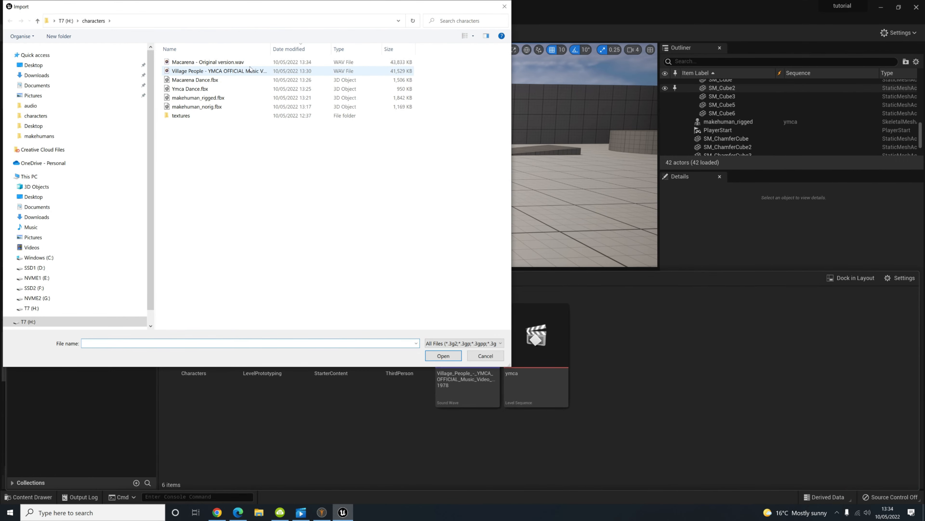
pyautogui.doubleClick(263, 62)
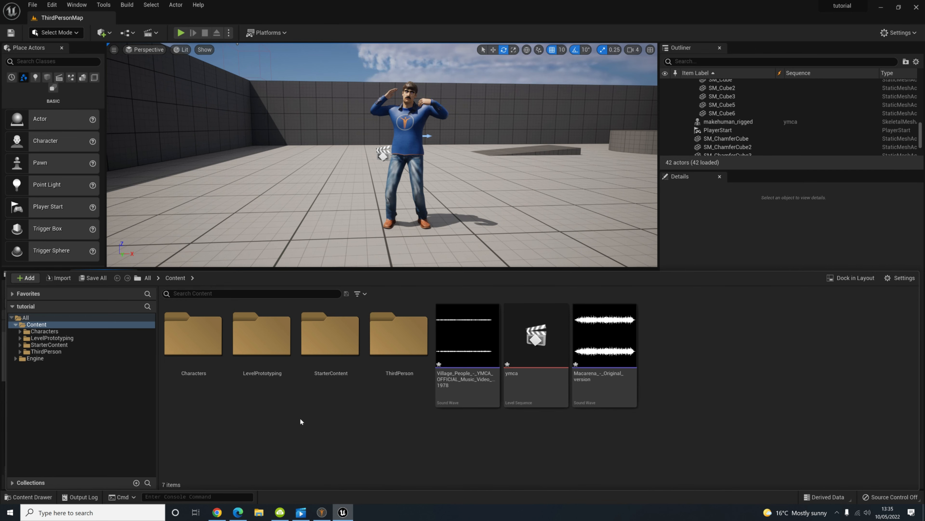
pyautogui.click(16, 498)
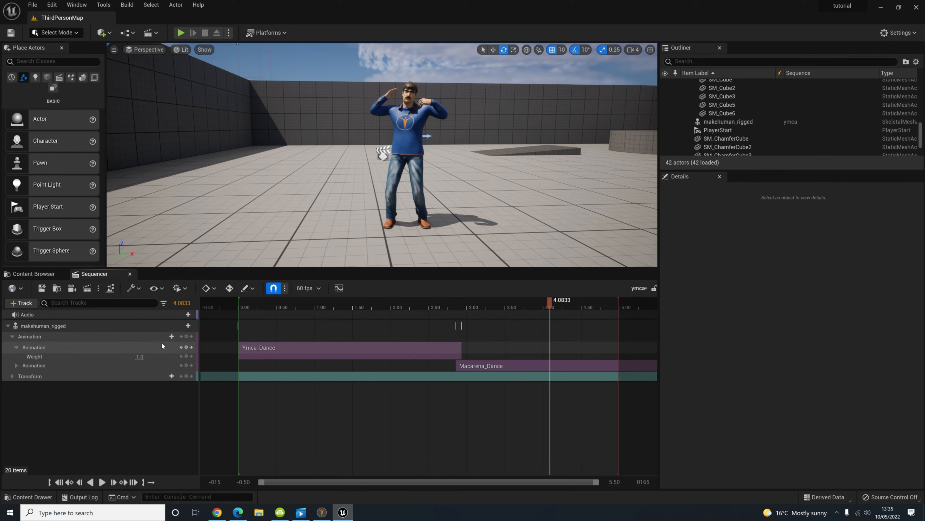
# Add the Macarena_-_Original_version sound wave to the Audio track and move its section to start at 0.00.
pyautogui.click(185, 316)
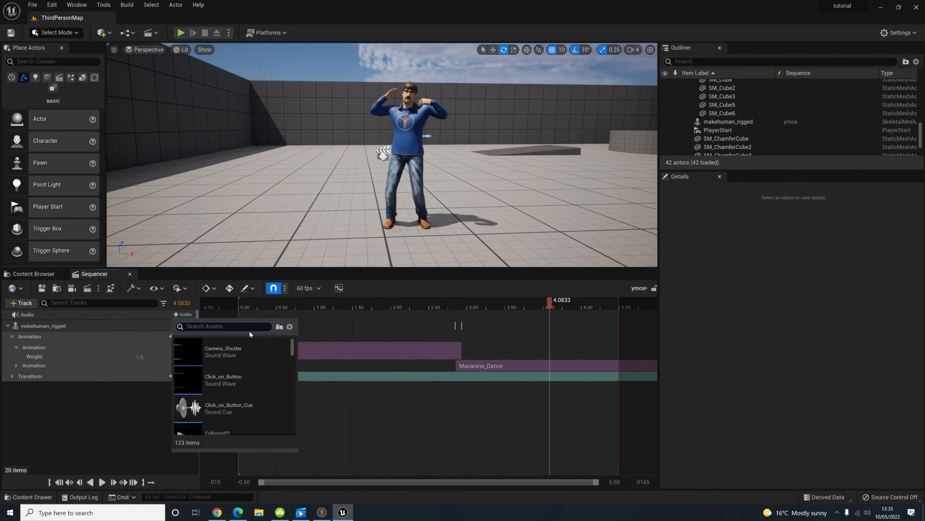
pyautogui.write('mac')
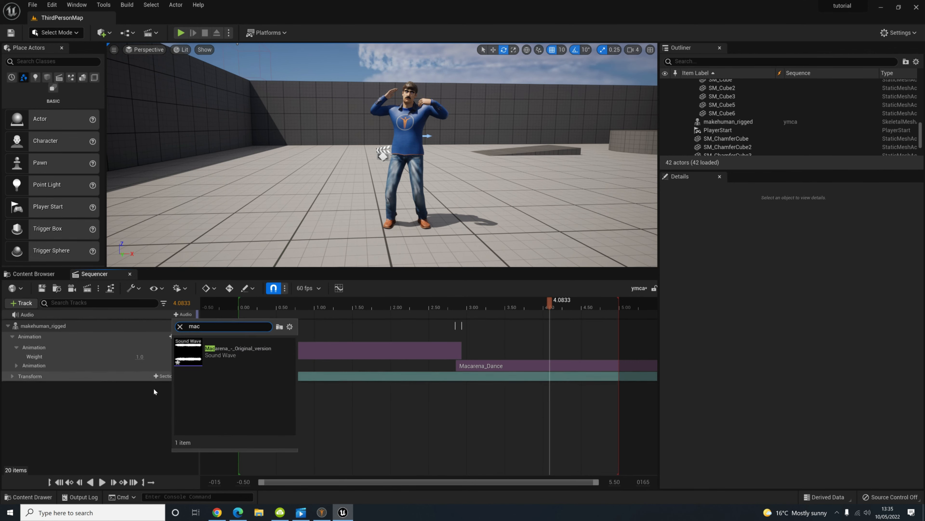
pyautogui.moveTo(197, 354)
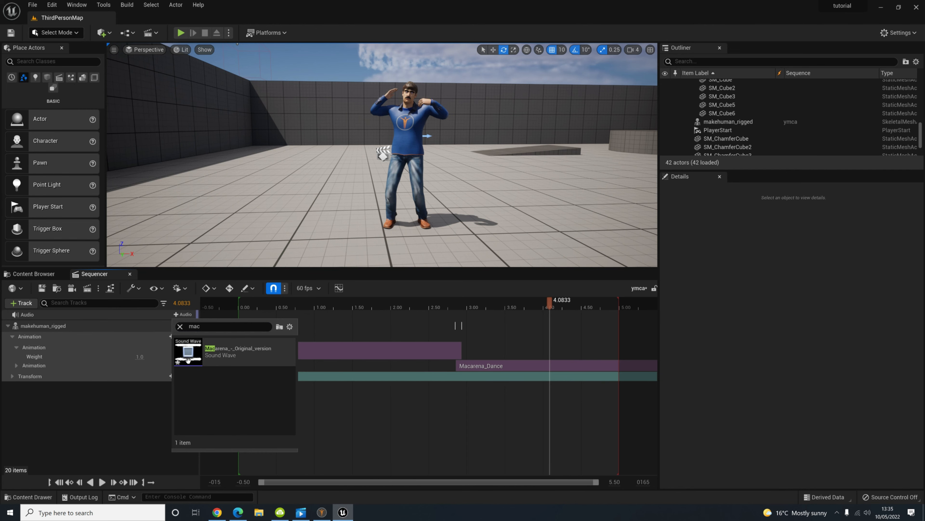
pyautogui.click(191, 357)
pyautogui.moveTo(616, 326); pyautogui.dragTo(306, 326)
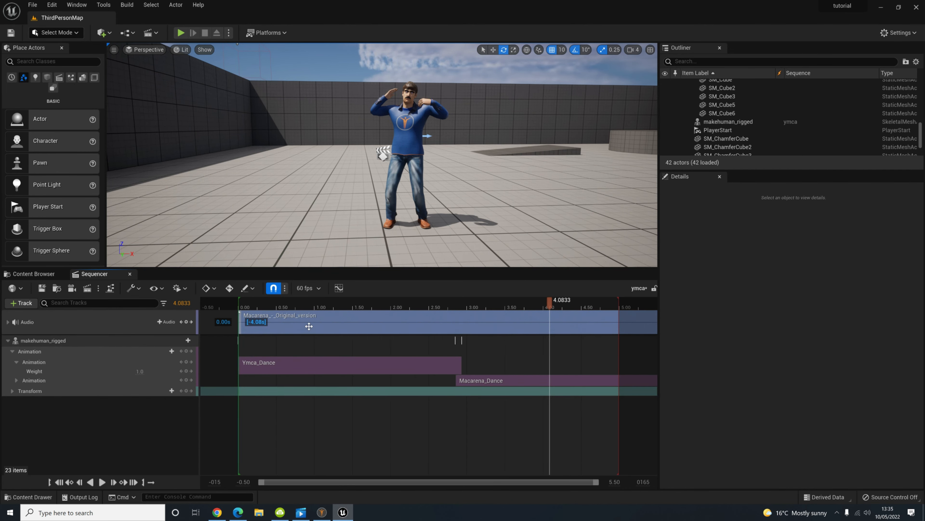
# Play the sequence from near its start to check the Macarena music with the dances.
pyautogui.click(258, 303)
pyautogui.press('space')
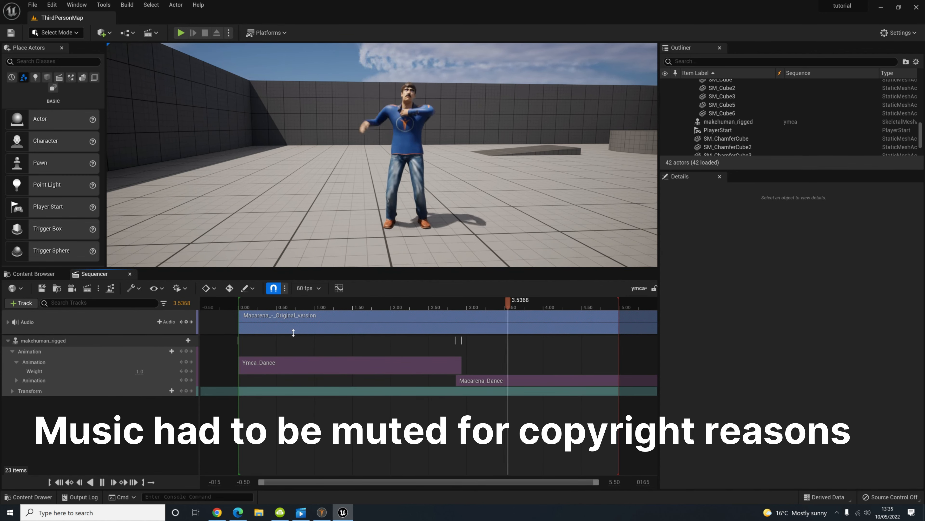
pyautogui.press('space')
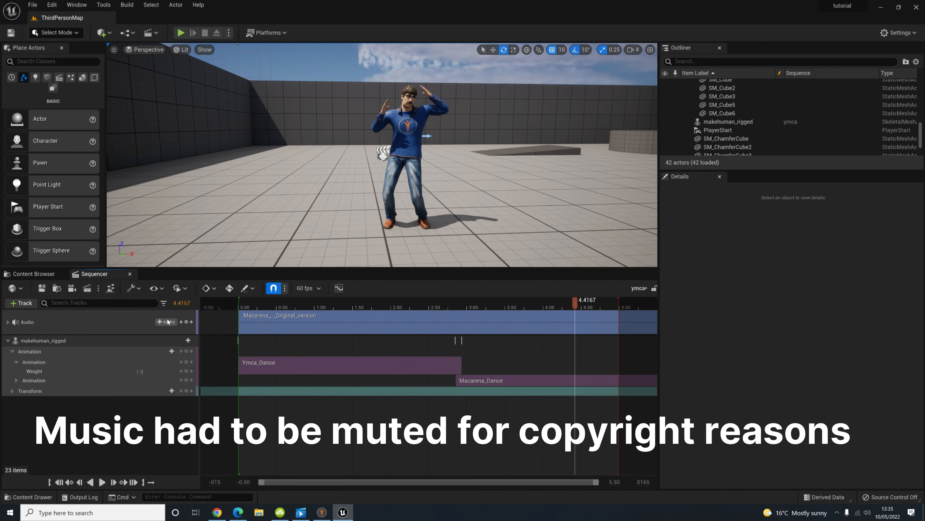
# Preview the Macarena_-_Original_version sound wave in the Content folder.
pyautogui.click(220, 508)
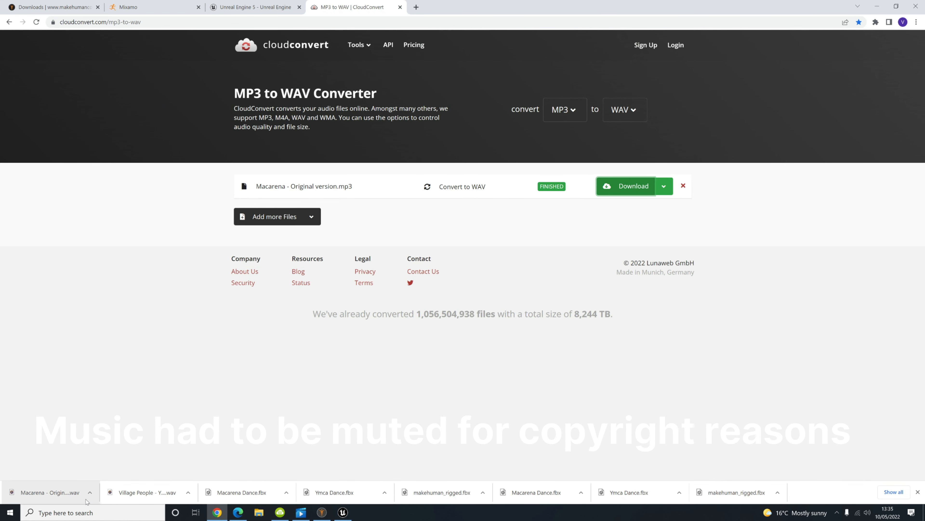
pyautogui.click(342, 512)
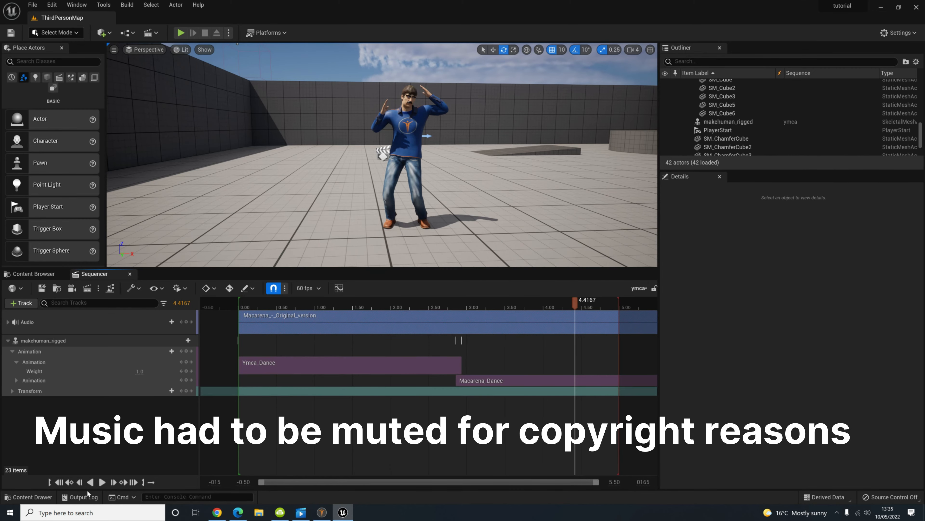
pyautogui.click(43, 497)
pyautogui.click(472, 335)
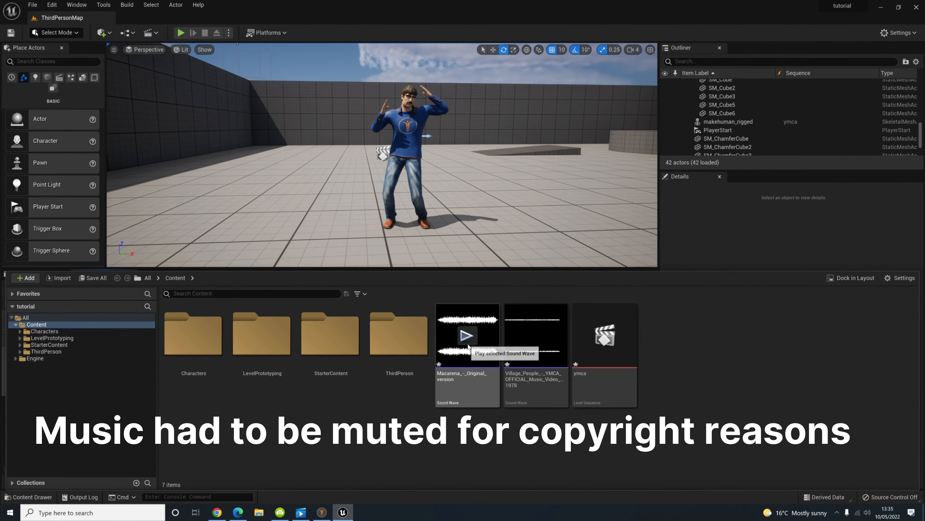